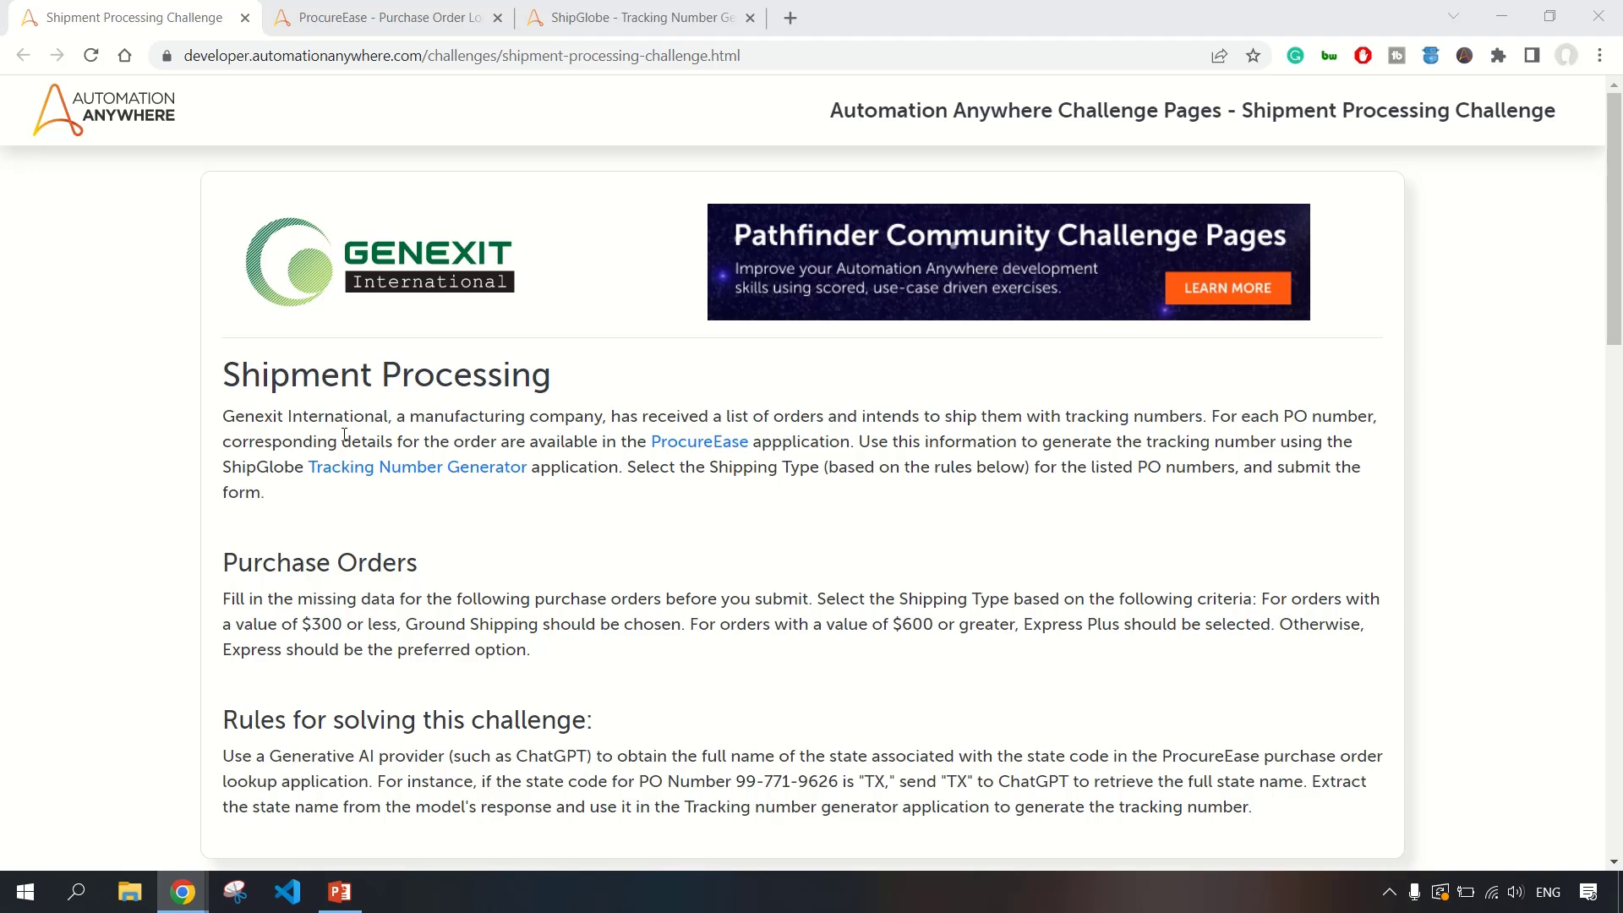
Examine the Shipment Processing challenge description, its solving rules and the purchase order entry forms.
{"action": "left_click_drag", "start_coordinate": [321, 376], "coordinate": [502, 376]}
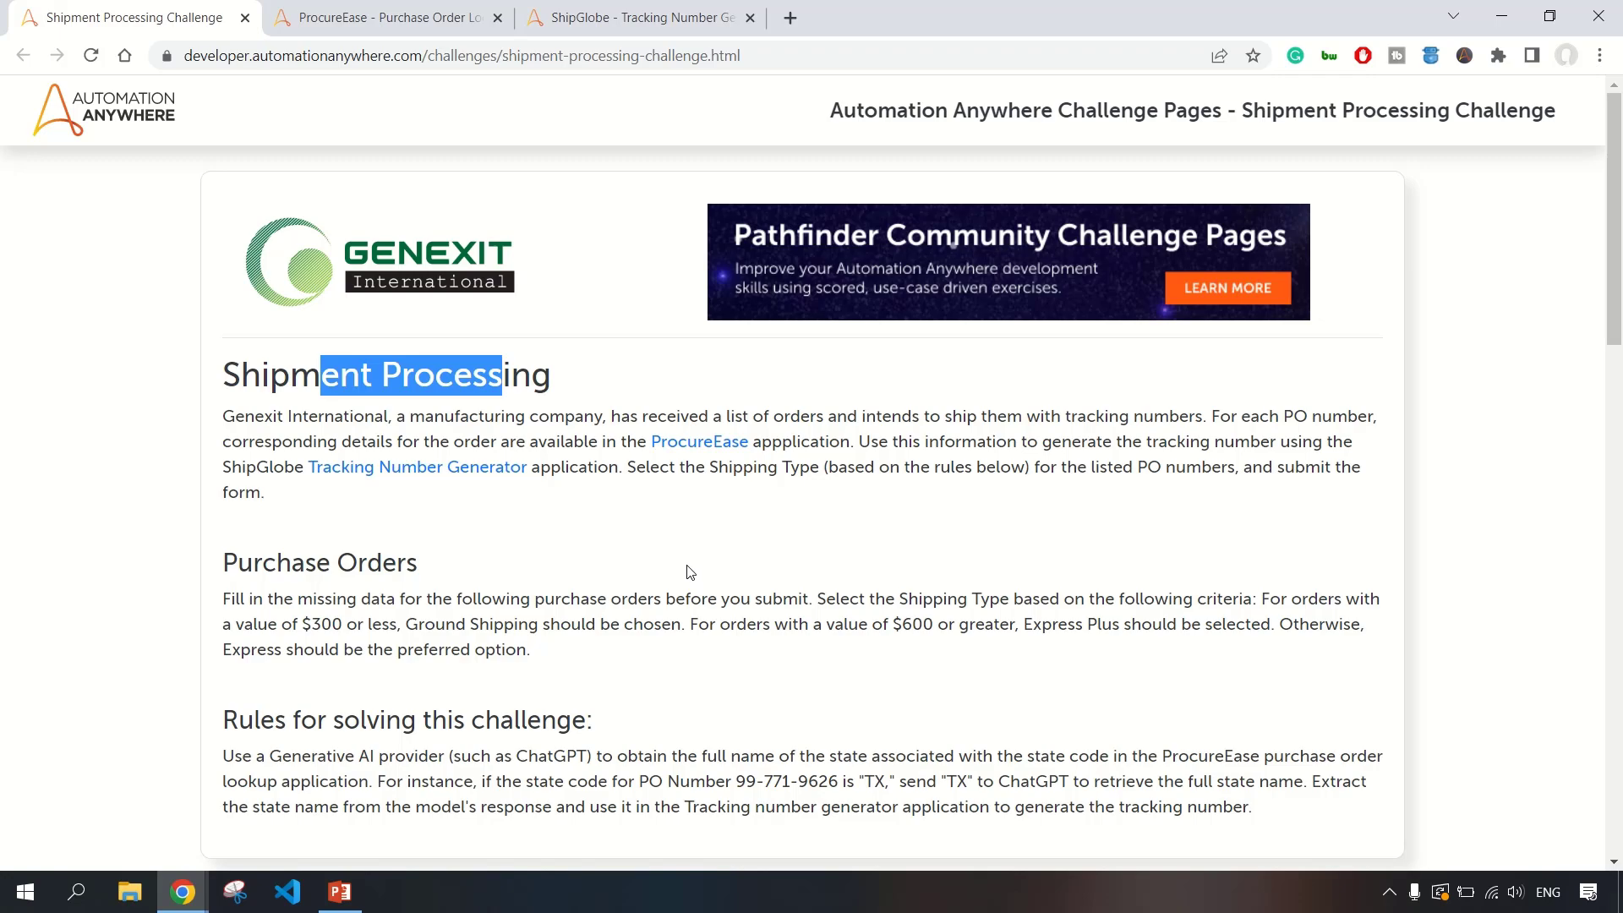
{"action": "scroll", "coordinate": [687, 558], "scroll_direction": "down", "scroll_amount": 2}
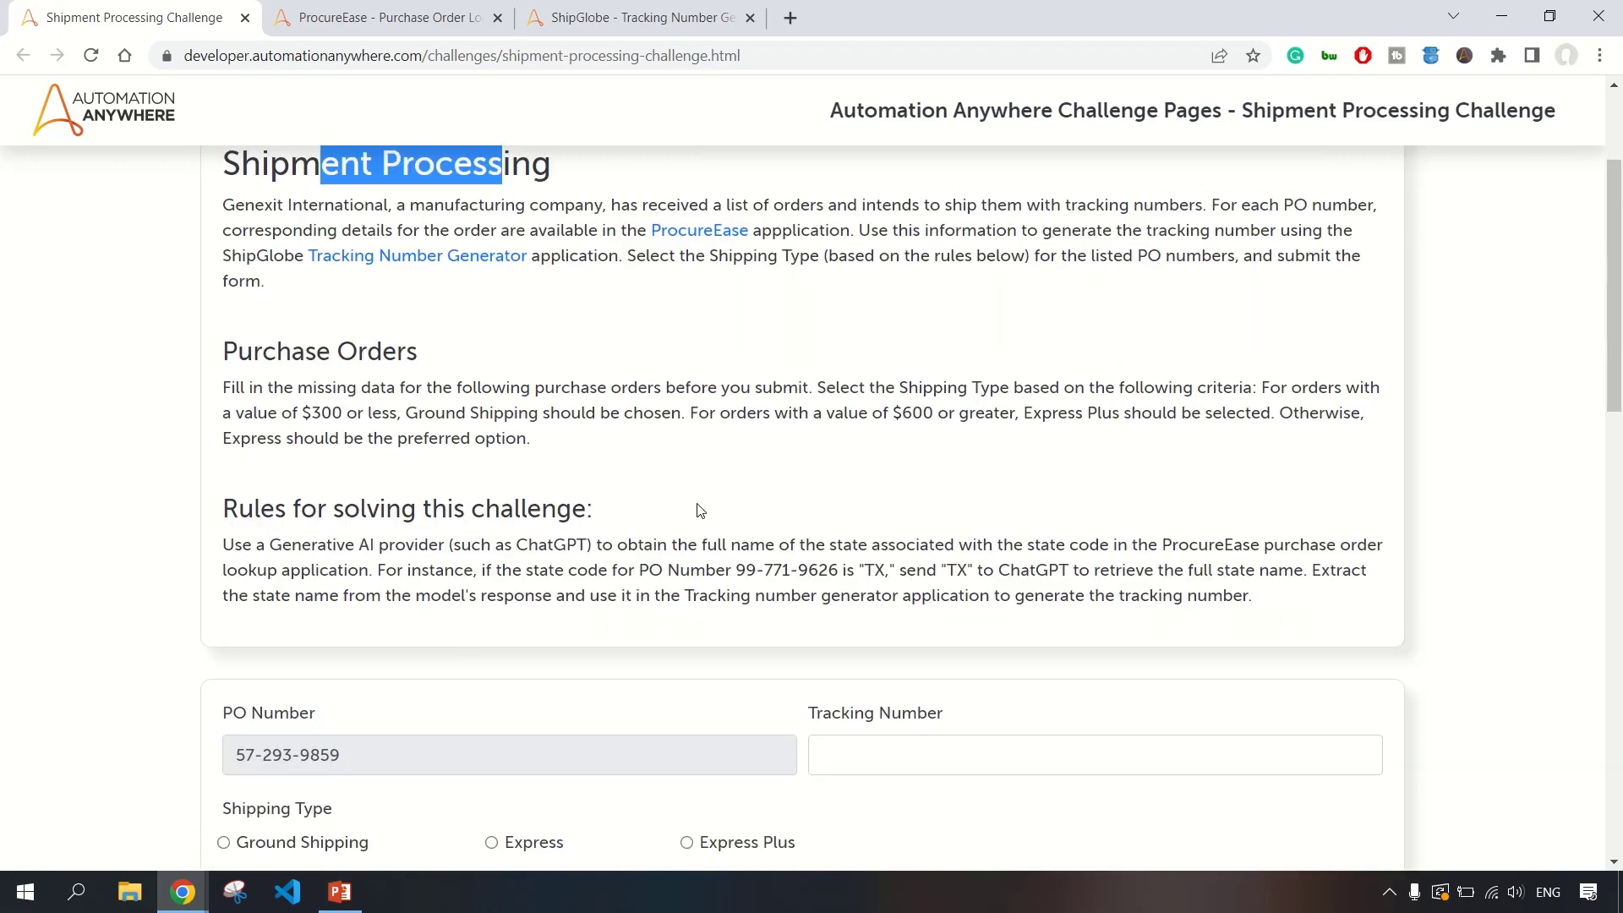
{"action": "scroll", "coordinate": [710, 508], "scroll_direction": "down", "scroll_amount": 6}
{"action": "scroll", "coordinate": [663, 554], "scroll_direction": "up", "scroll_amount": 4}
{"action": "triple_click", "coordinate": [665, 543]}
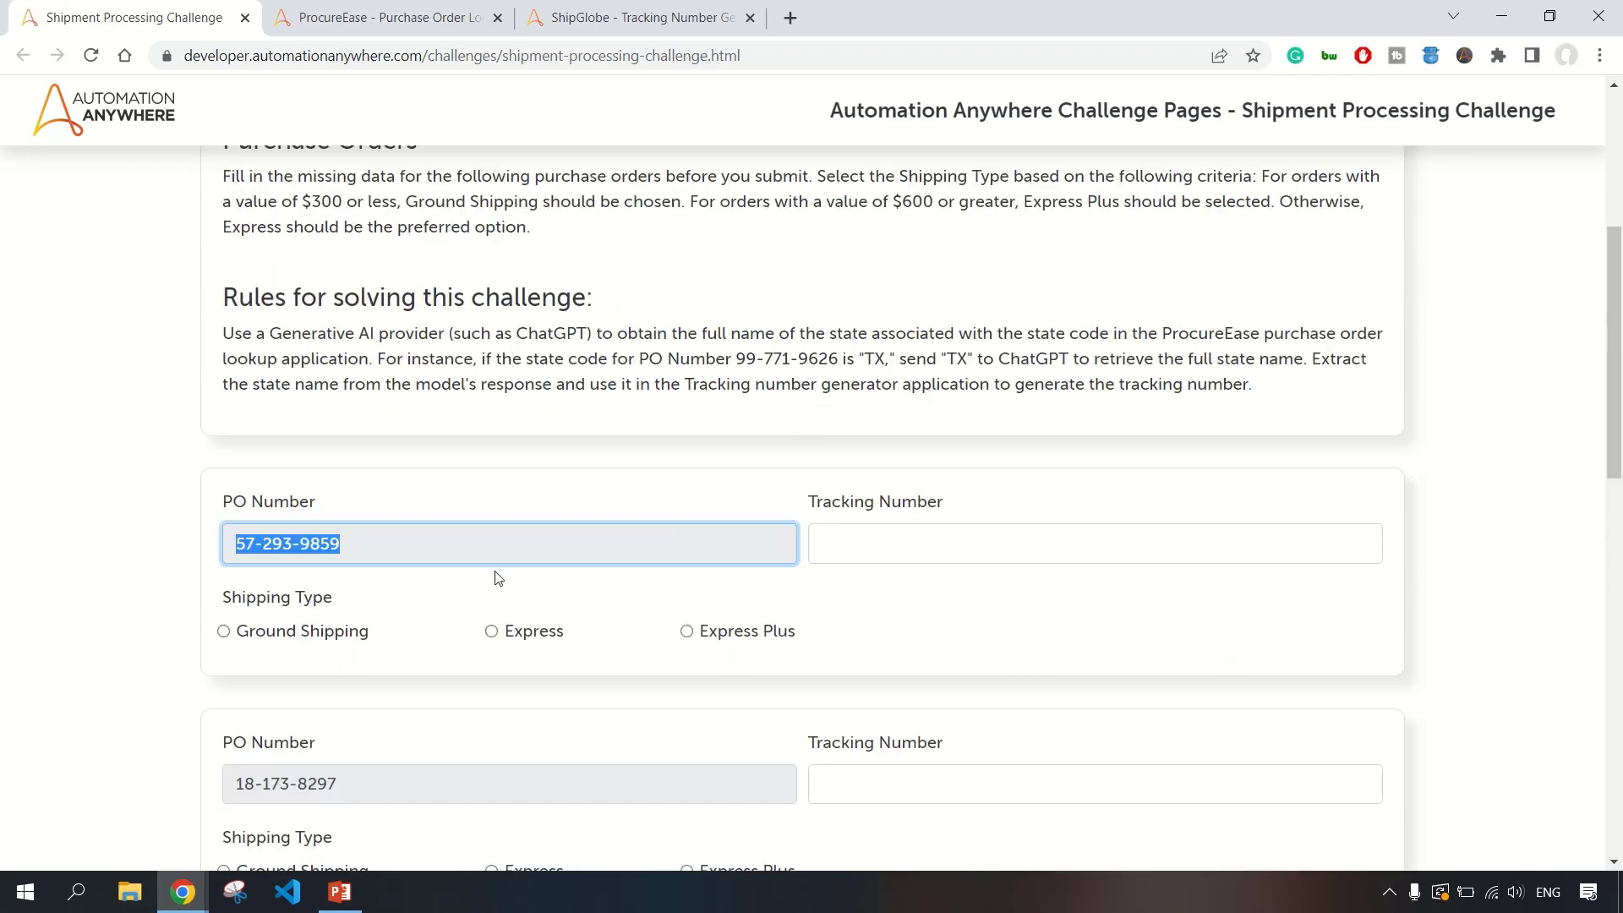
{"action": "scroll", "coordinate": [507, 572], "scroll_direction": "down", "scroll_amount": 2}
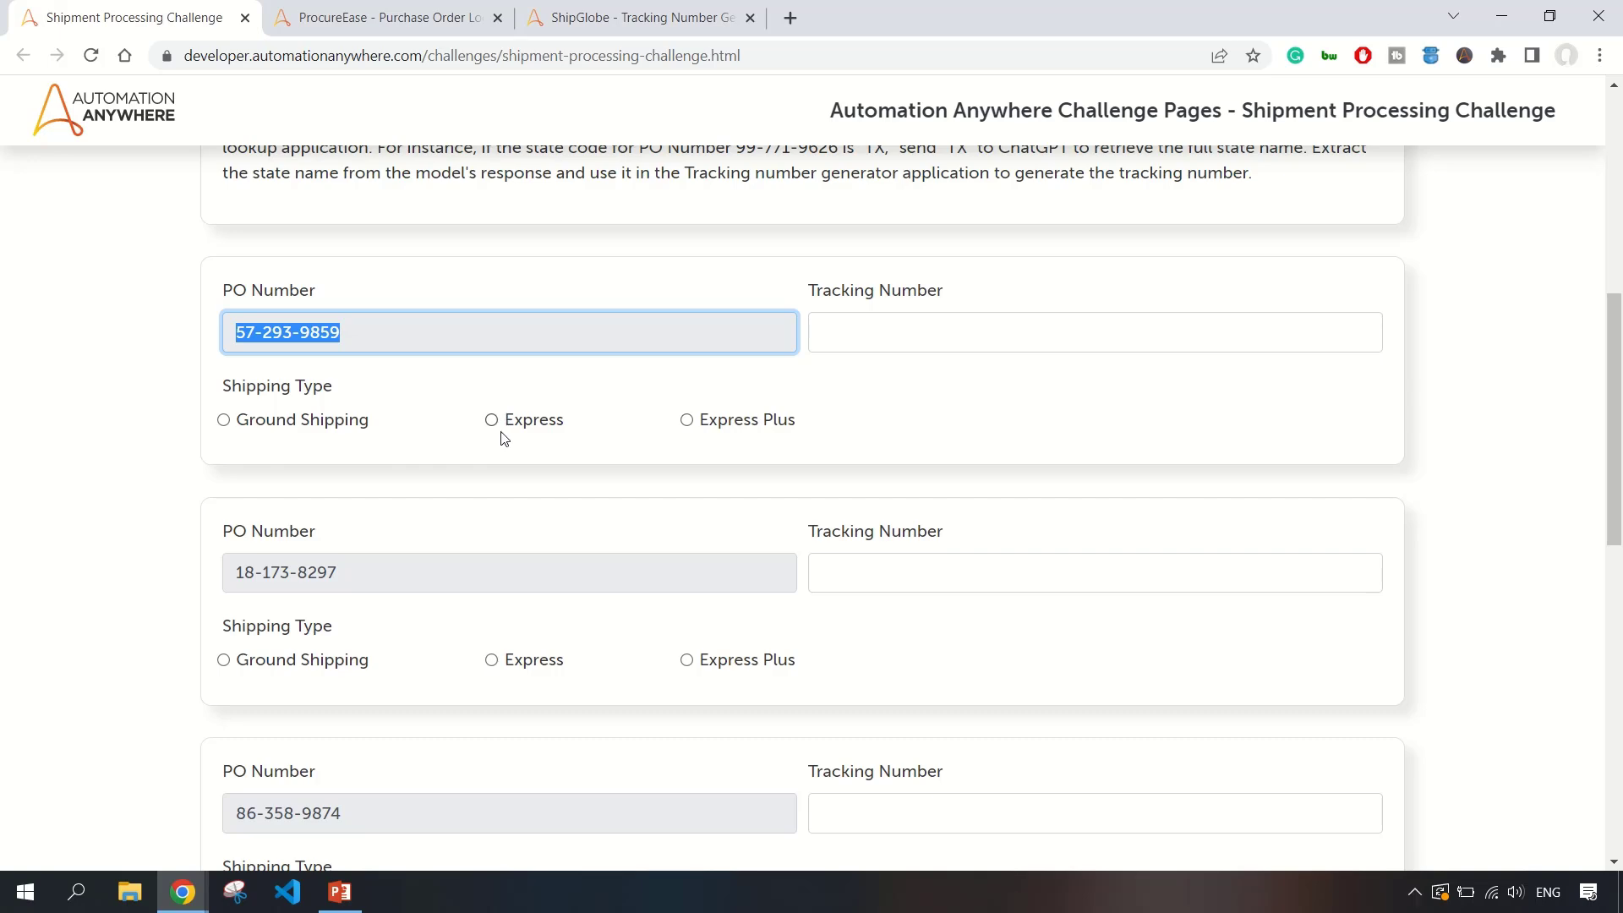
{"action": "scroll", "coordinate": [512, 454], "scroll_direction": "up", "scroll_amount": 4}
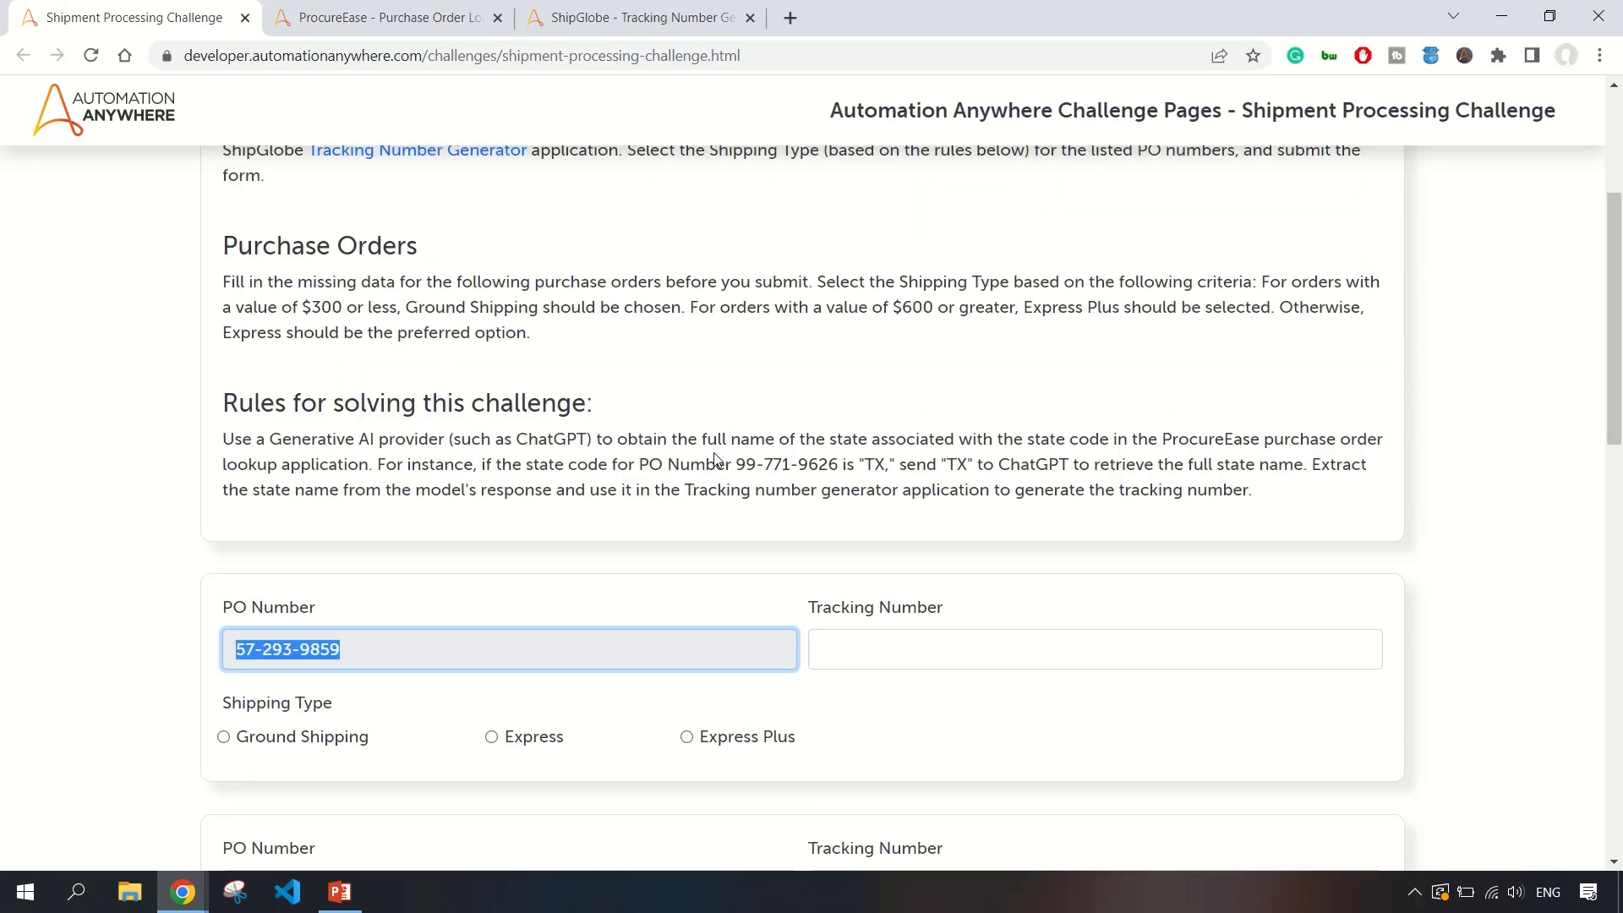
{"action": "scroll", "coordinate": [661, 480], "scroll_direction": "up", "scroll_amount": 3}
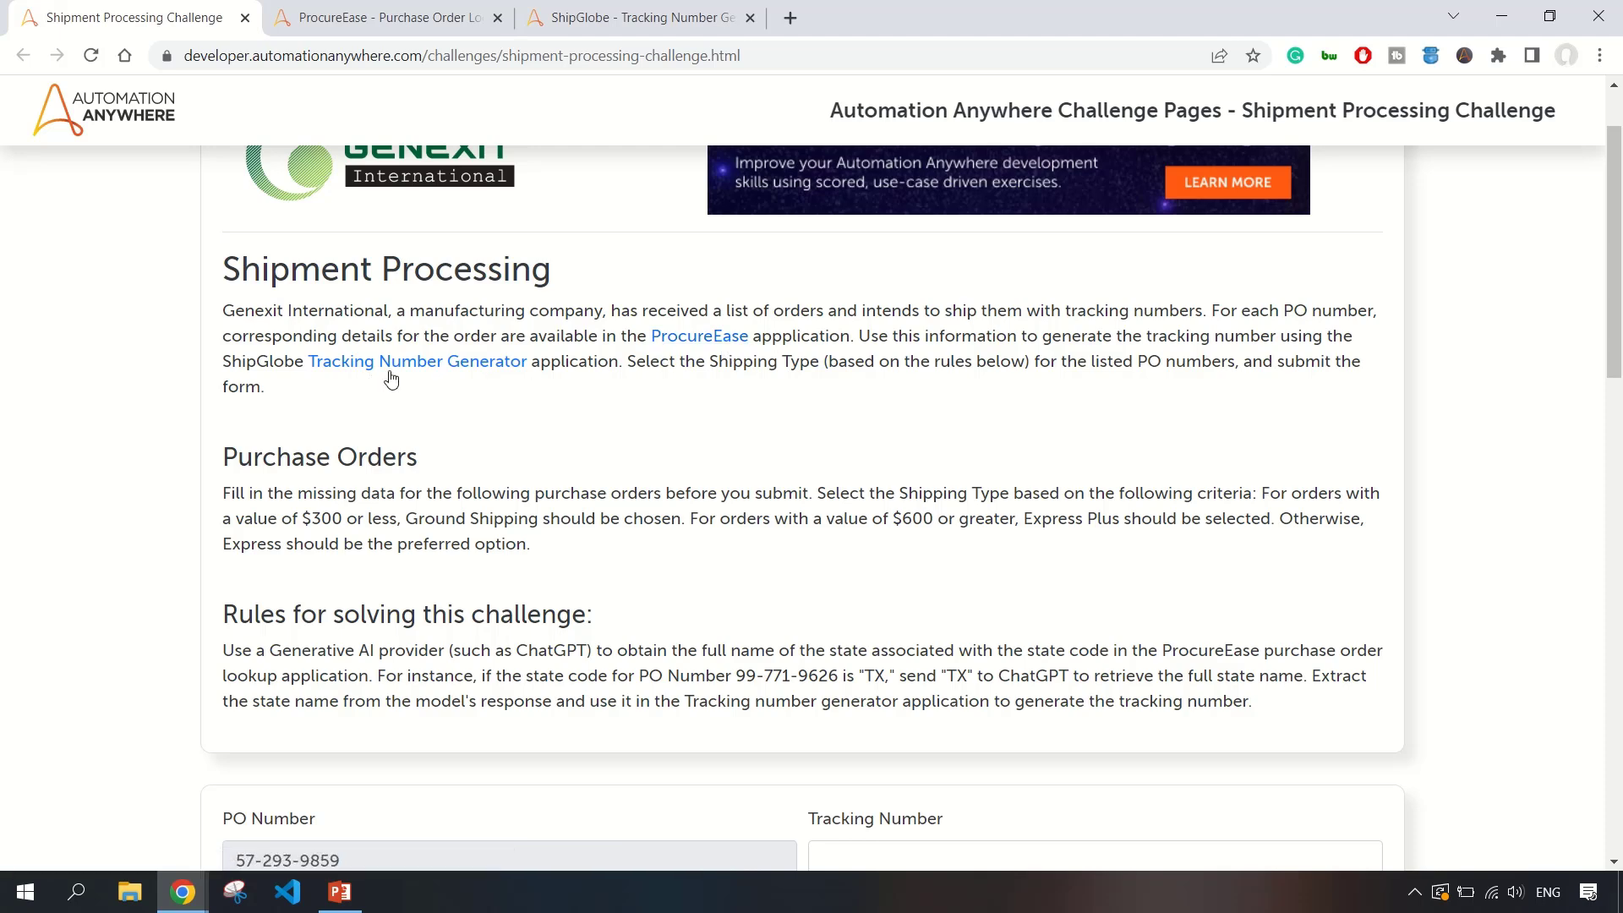
Copy the first PO number from the challenge form and search for that order in the ProcureEase Purchase Order Lookup.
{"action": "left_click", "coordinate": [423, 17]}
{"action": "left_click", "coordinate": [135, 17]}
{"action": "scroll", "coordinate": [488, 476], "scroll_direction": "down", "scroll_amount": 3}
{"action": "scroll", "coordinate": [489, 476], "scroll_direction": "down", "scroll_amount": 1}
{"action": "left_click_drag", "start_coordinate": [351, 439], "coordinate": [226, 449]}
{"action": "key", "text": "ctrl+c"}
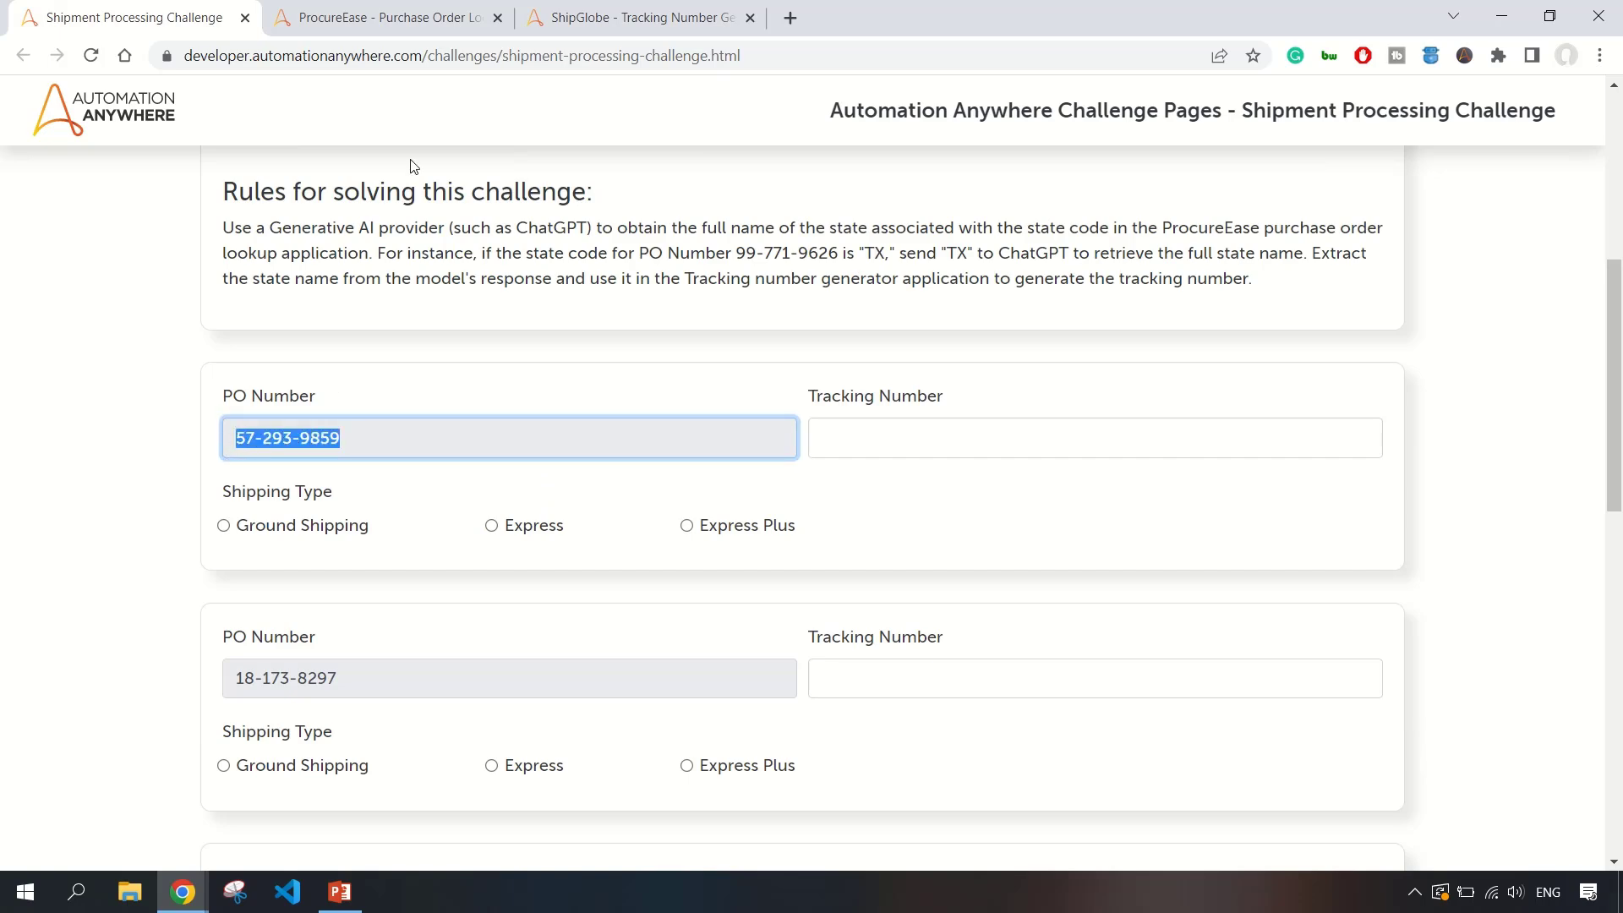
{"action": "left_click", "coordinate": [389, 17]}
{"action": "left_click", "coordinate": [1359, 479]}
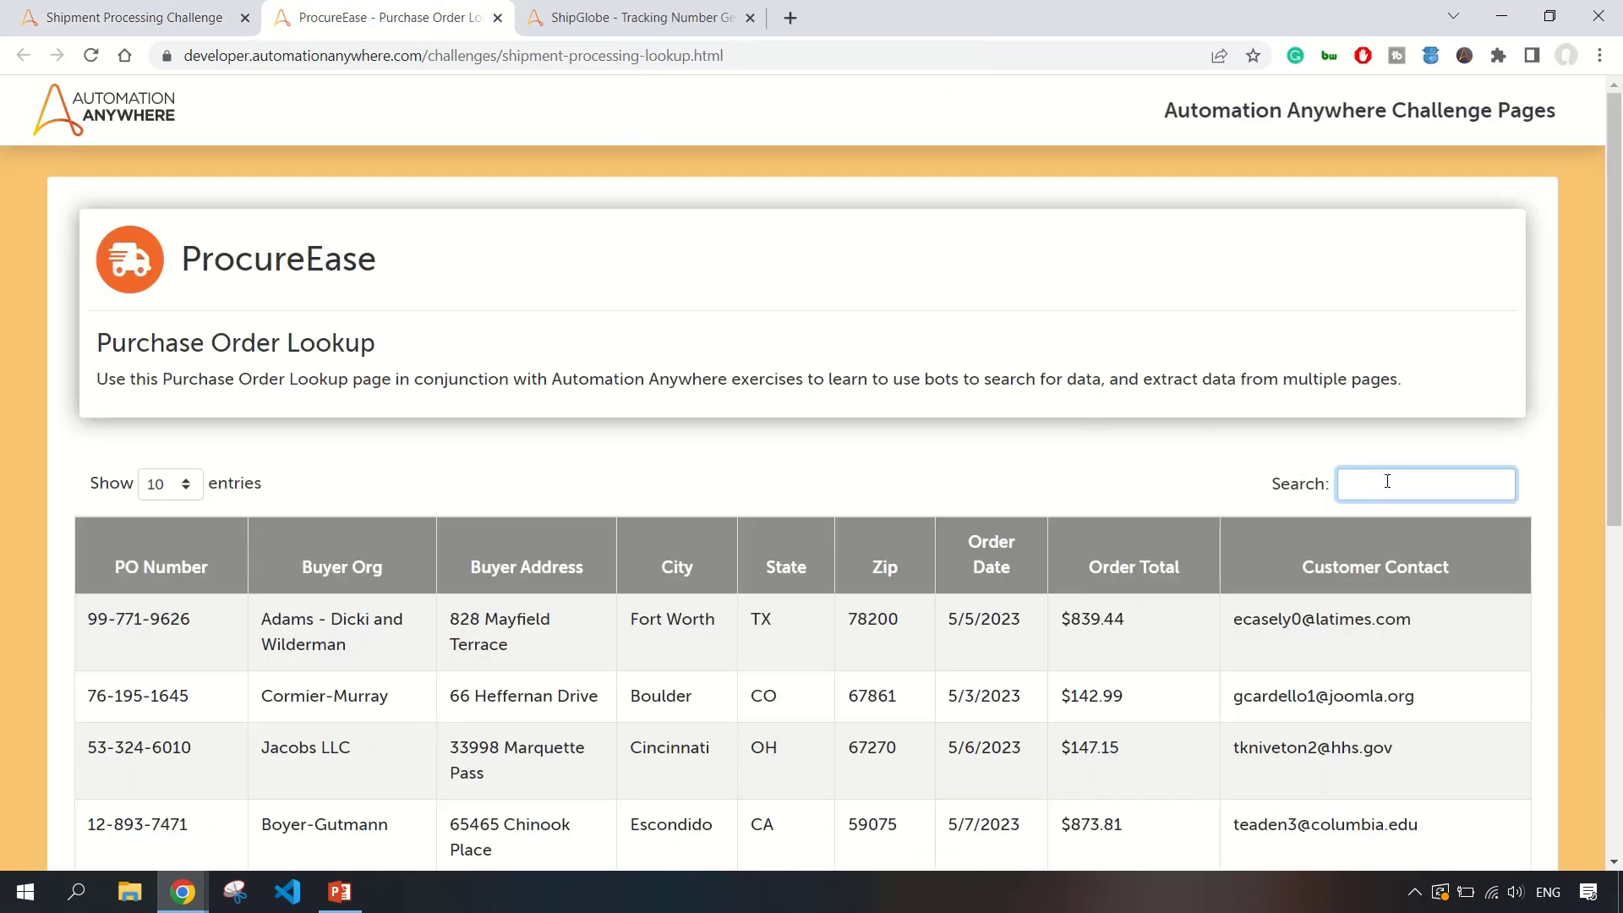
{"action": "key", "text": "ctrl+v"}
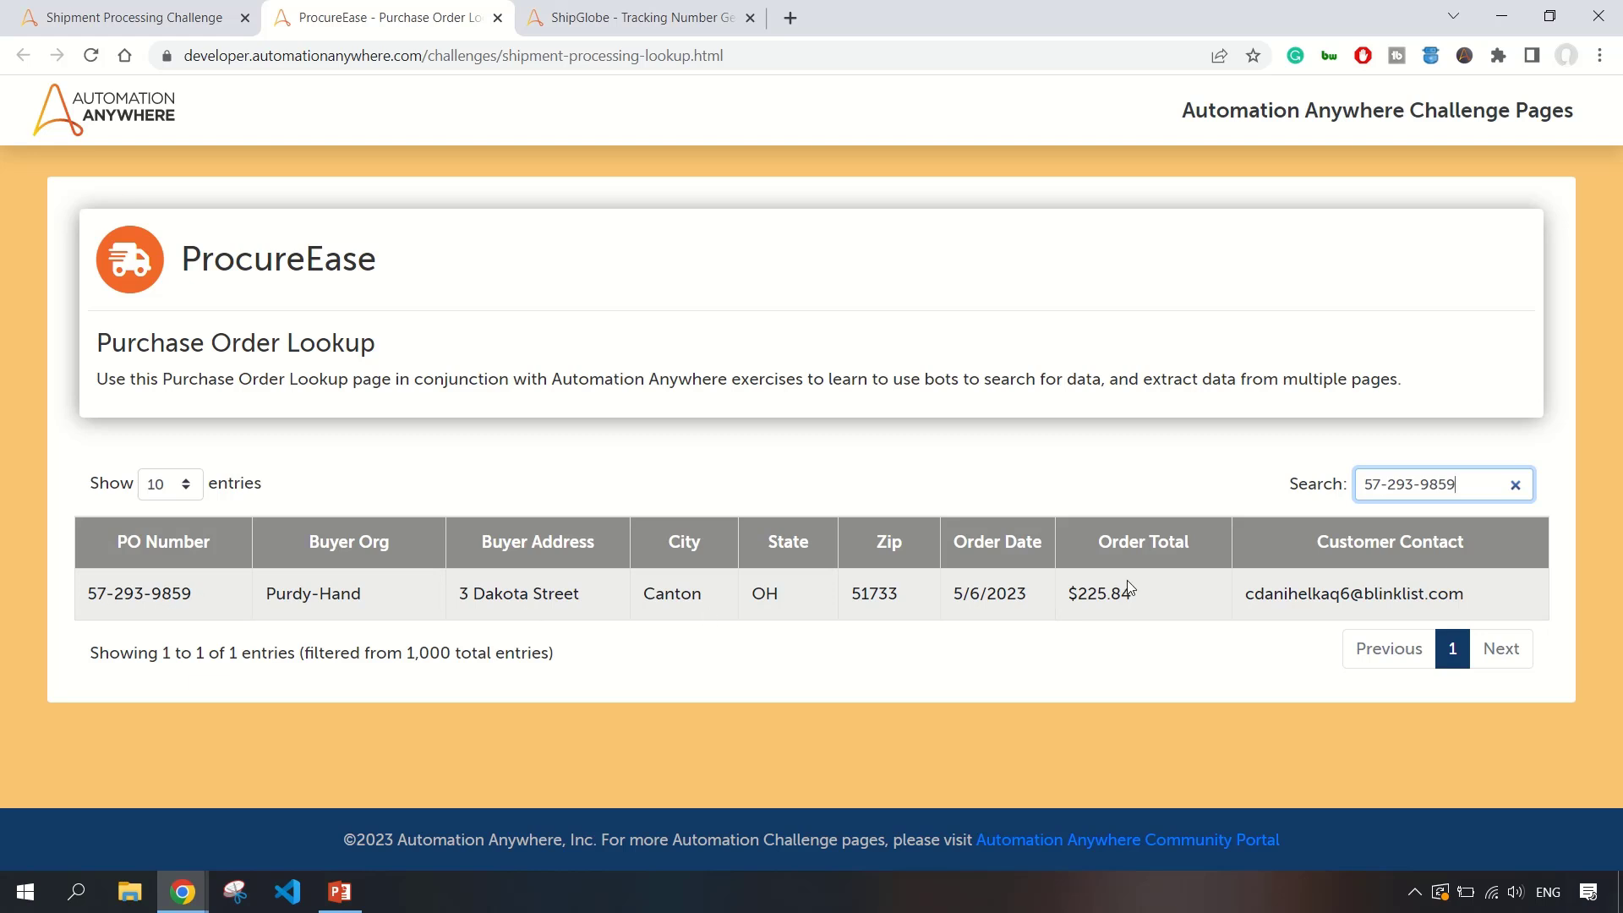
{"action": "left_click_drag", "start_coordinate": [90, 593], "coordinate": [974, 516]}
Try generating a tracking number from the empty ShipGlobe Tracking Number Generator form and dismiss the result dialog.
{"action": "left_click", "coordinate": [581, 25]}
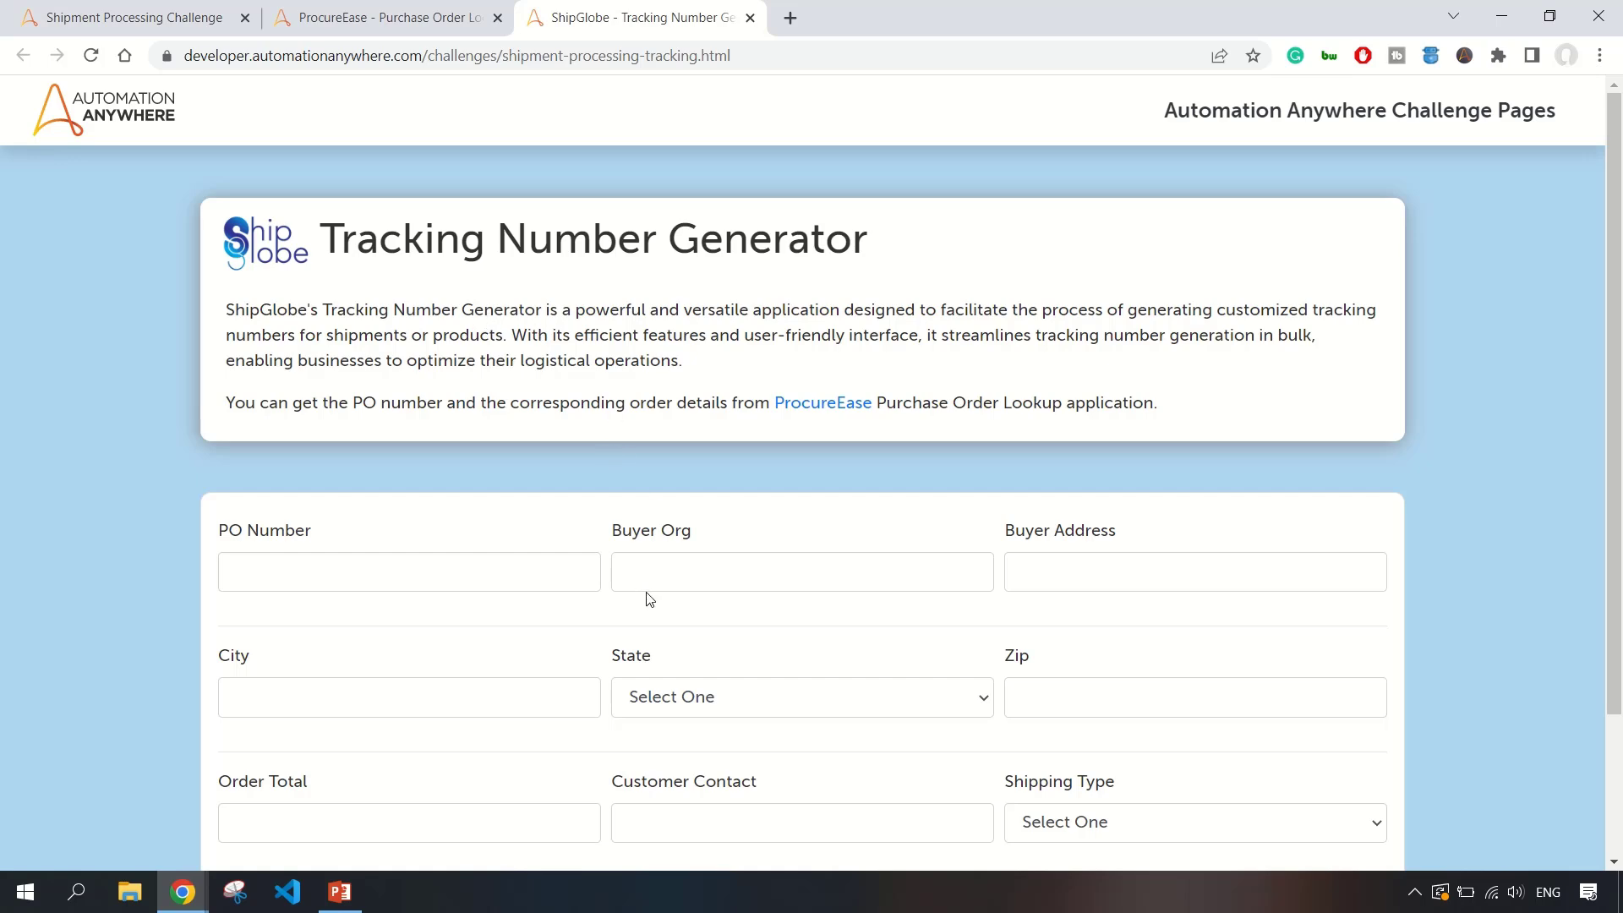
{"action": "scroll", "coordinate": [800, 612], "scroll_direction": "down", "scroll_amount": 3}
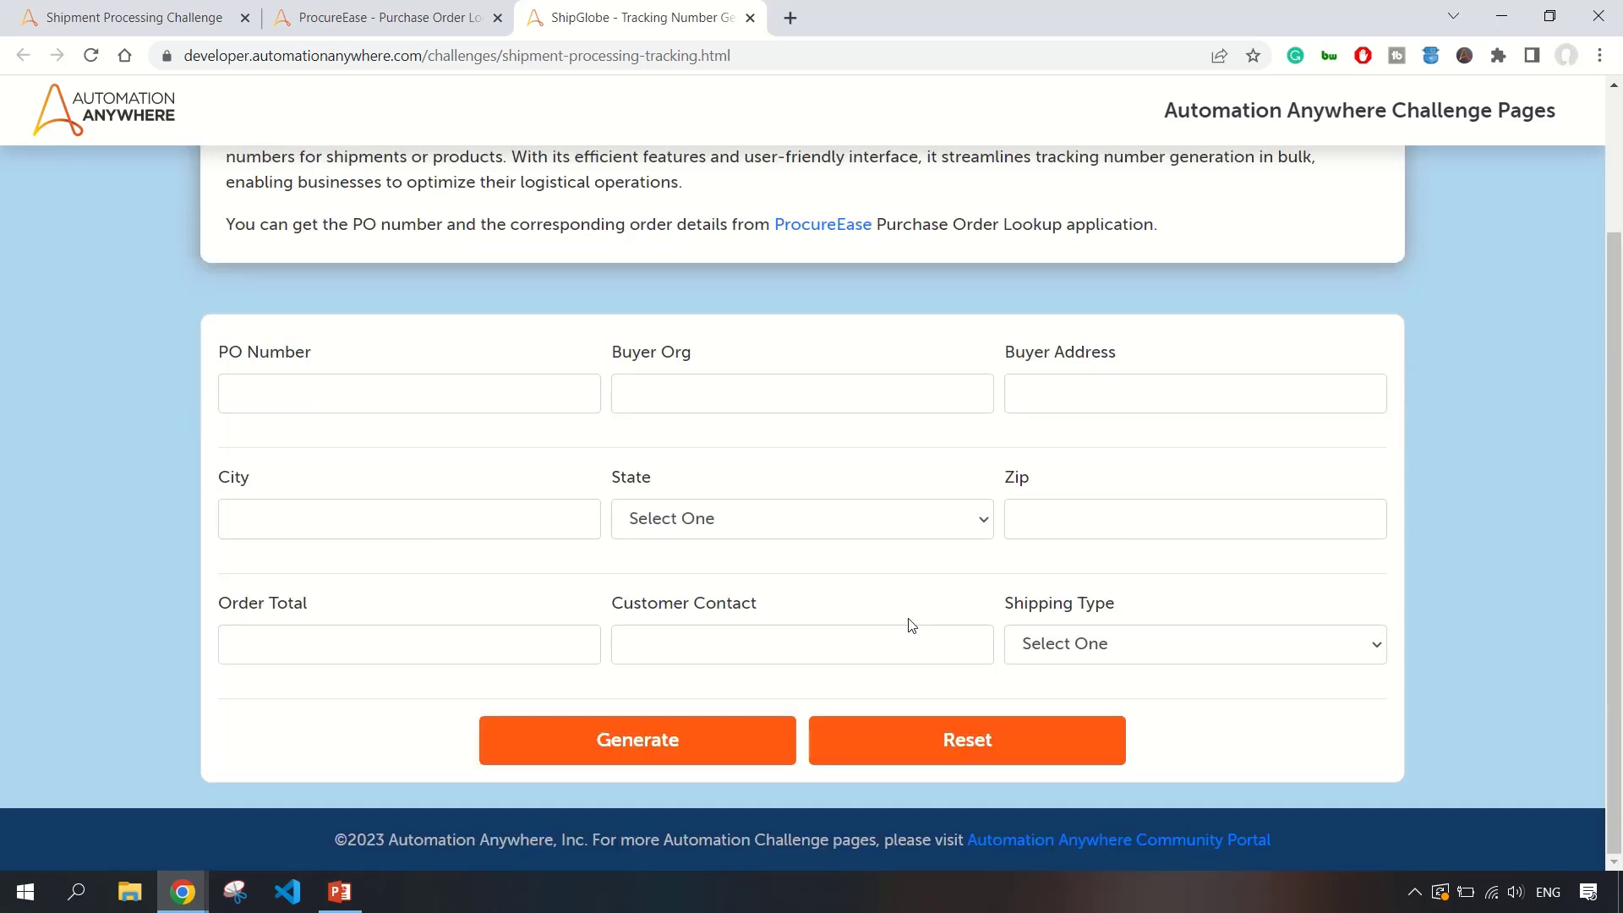
{"action": "left_click", "coordinate": [657, 747]}
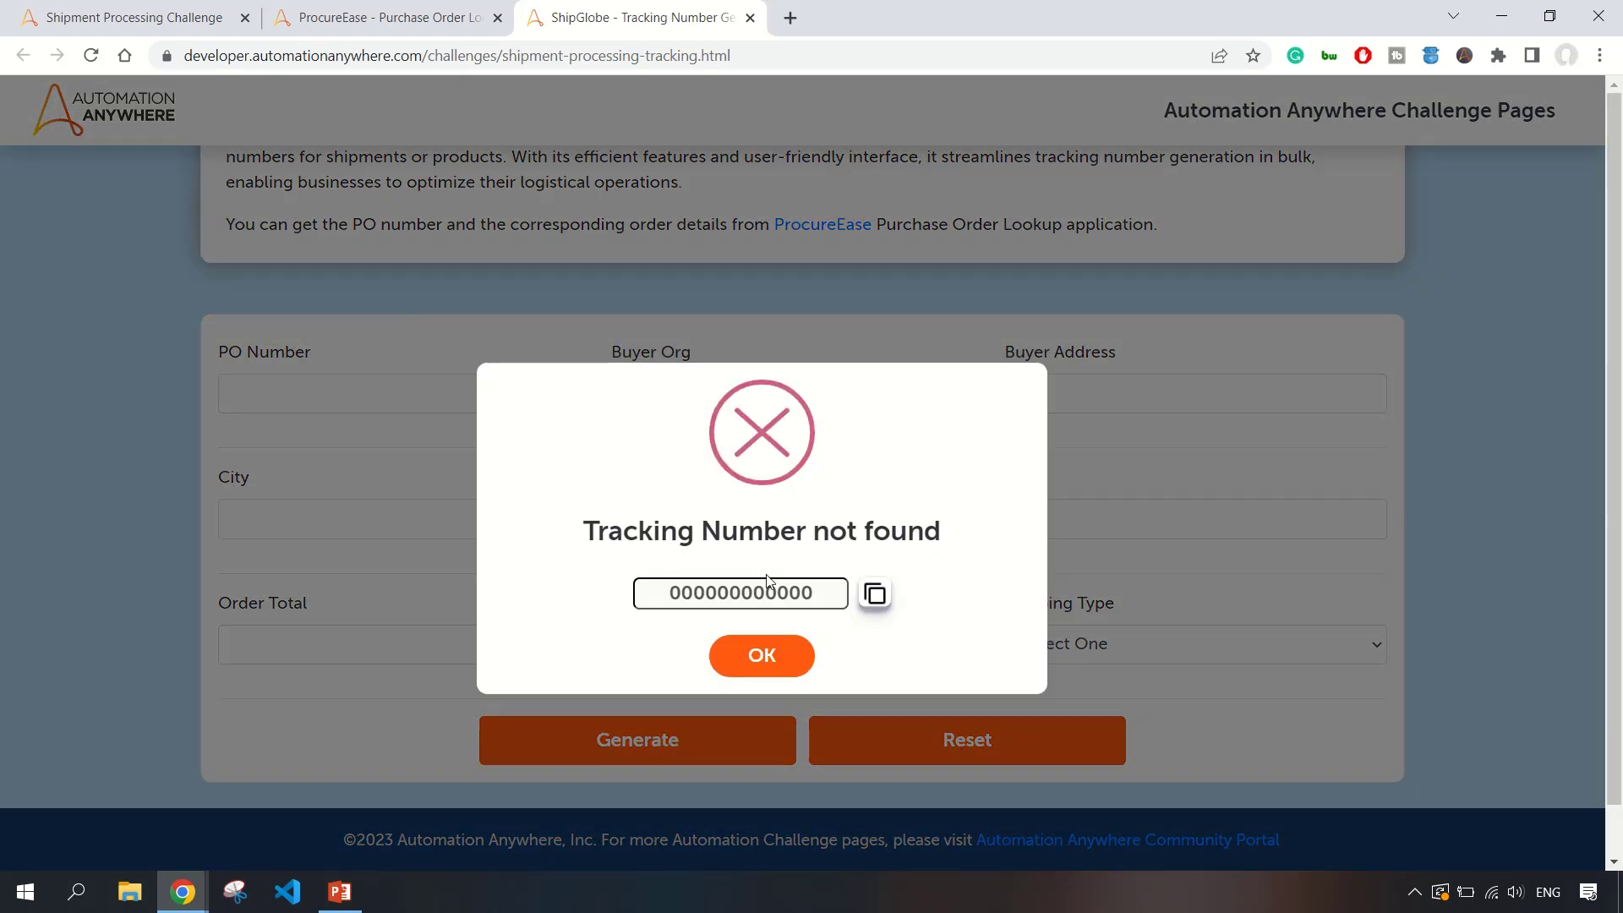
{"action": "left_click", "coordinate": [786, 666]}
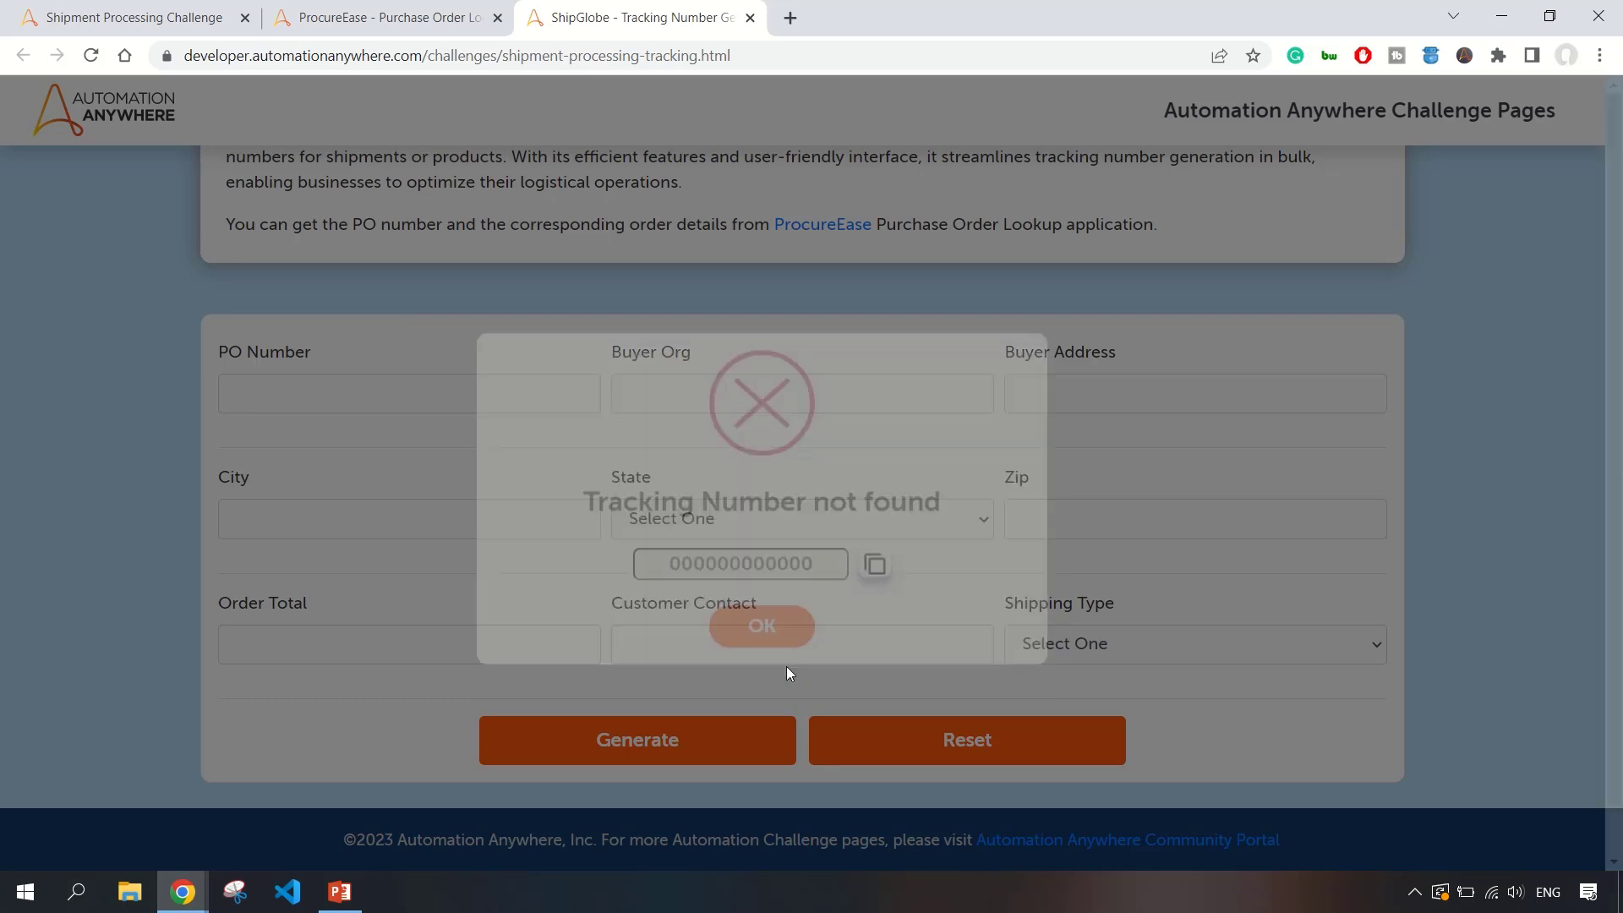
Examine the first order's Tracking Number and Shipping Type fields on the challenge page alongside the order-value criteria for choosing the shipping type.
{"action": "left_click", "coordinate": [145, 20]}
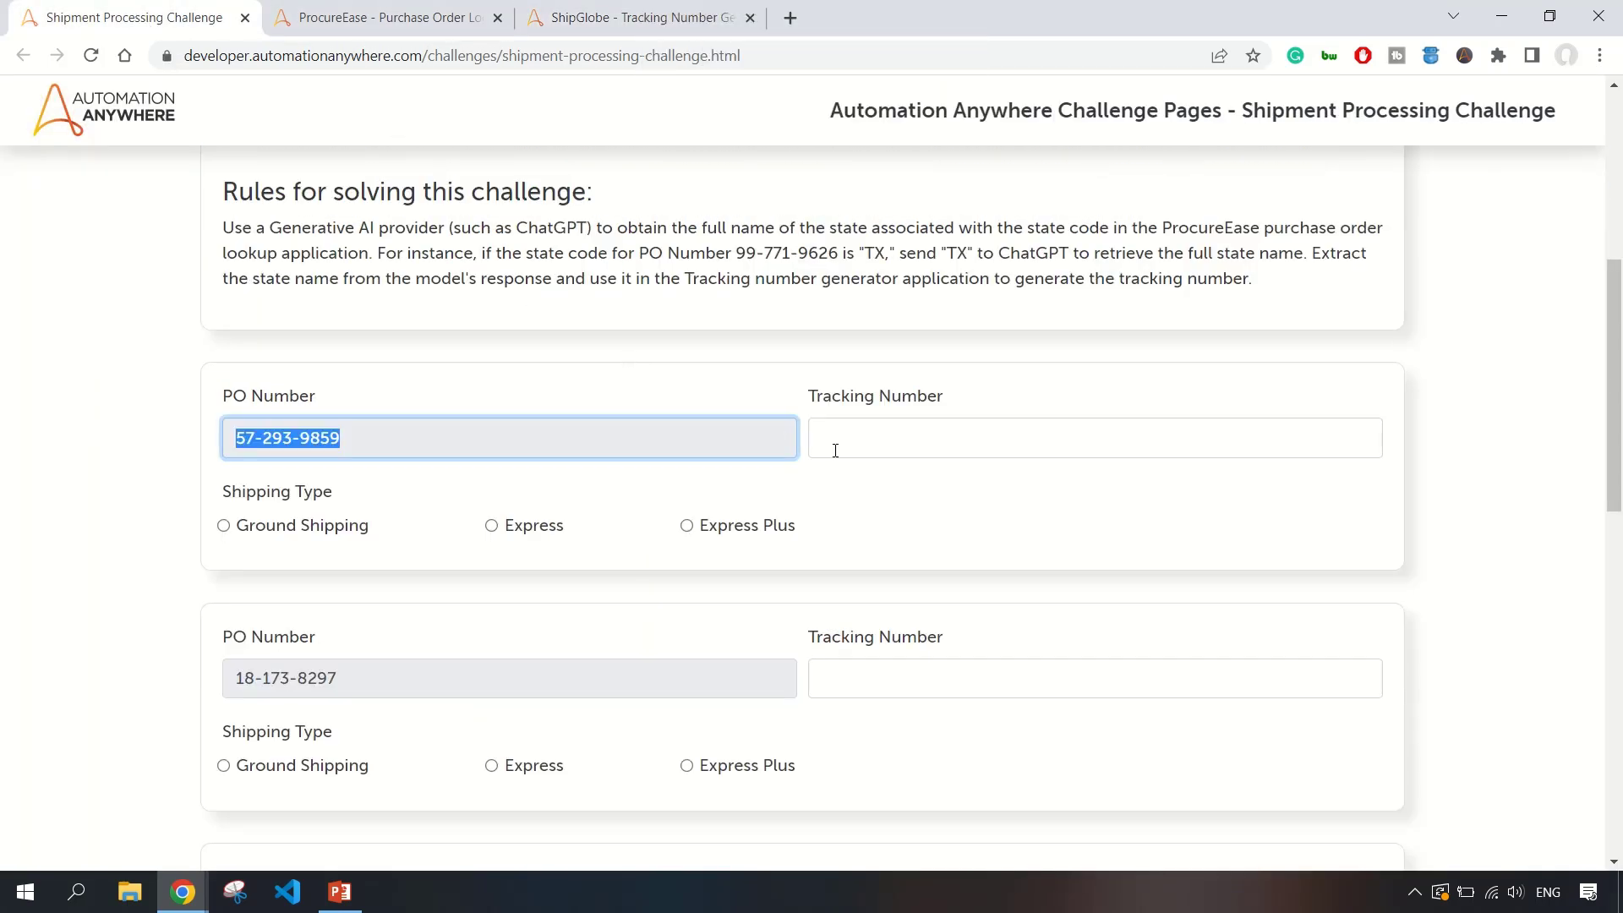
{"action": "left_click", "coordinate": [890, 445]}
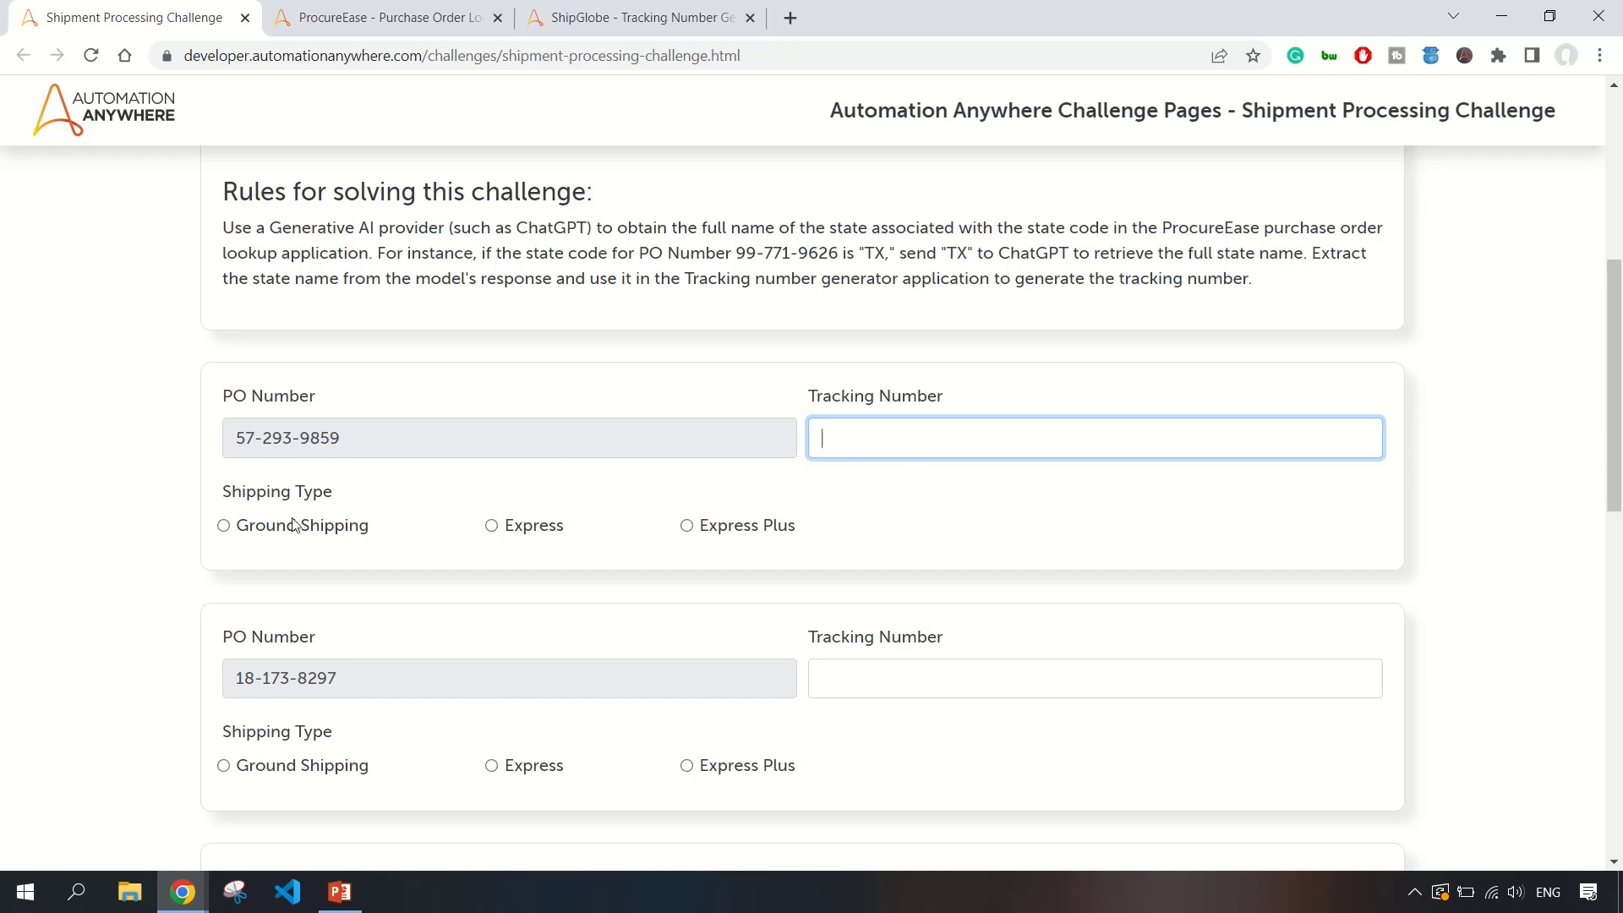
{"action": "scroll", "coordinate": [474, 569], "scroll_direction": "up", "scroll_amount": 4}
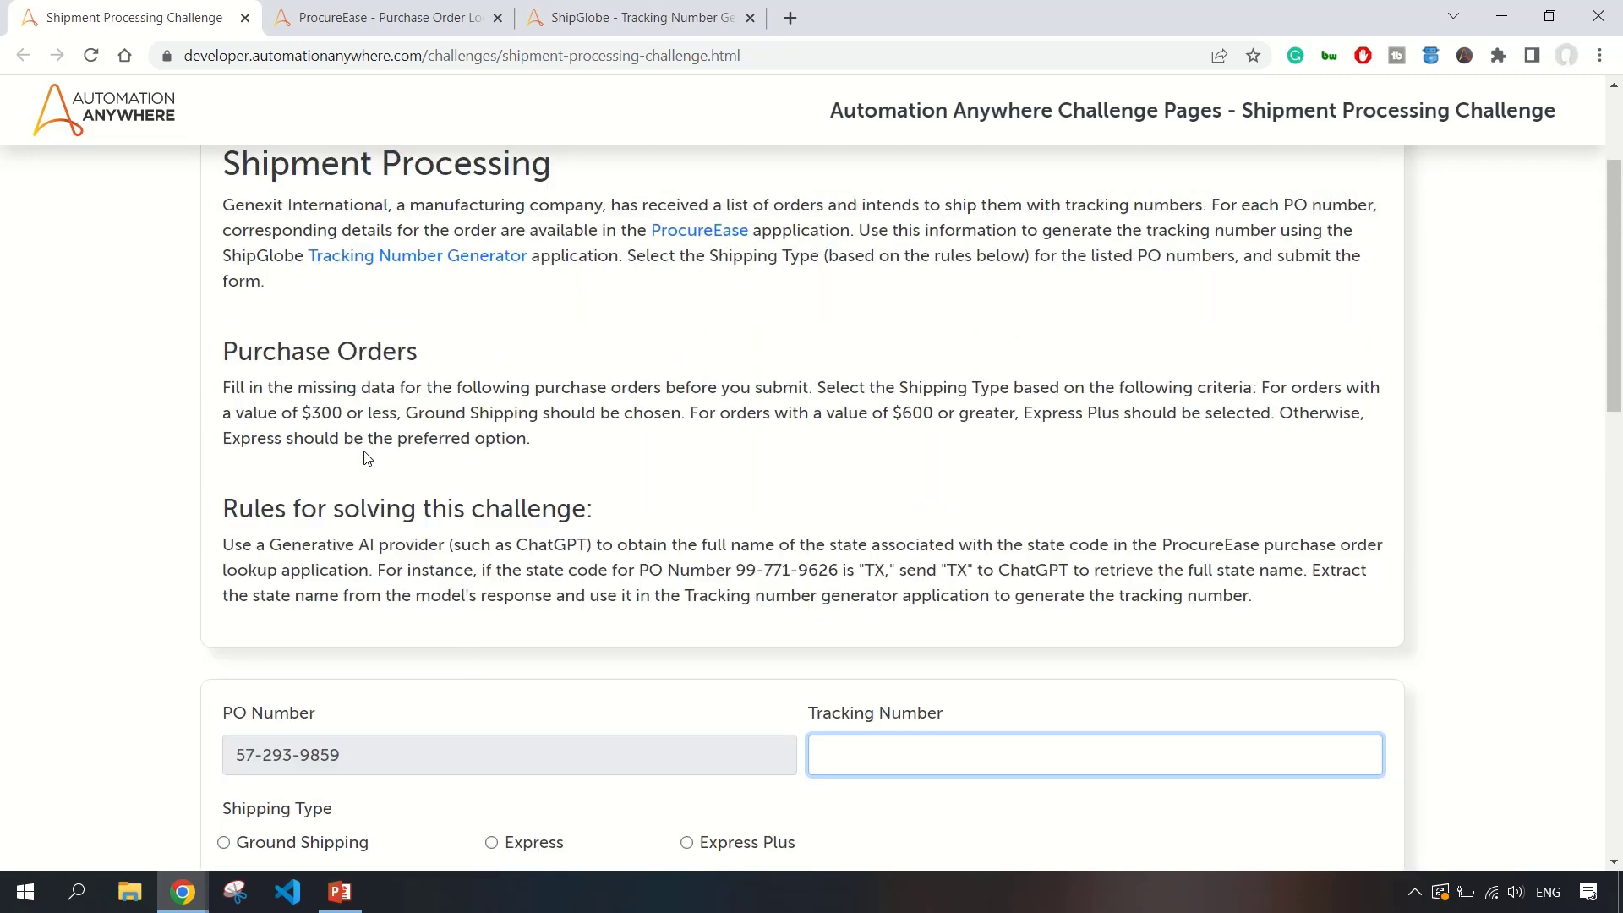
{"action": "left_click_drag", "start_coordinate": [311, 415], "coordinate": [500, 421]}
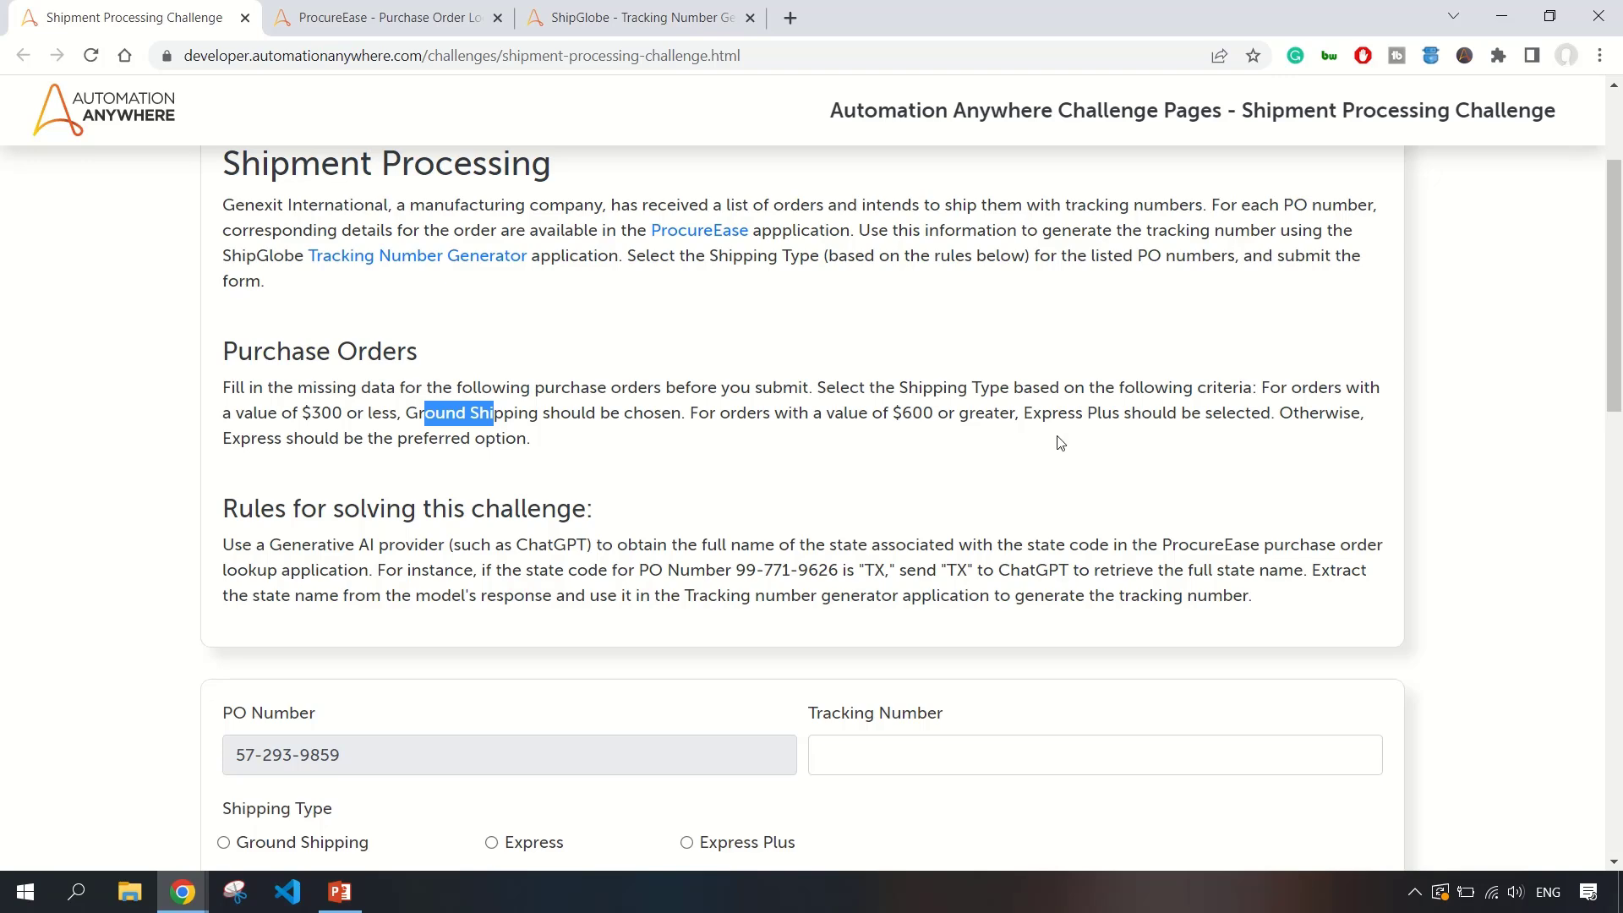
{"action": "scroll", "coordinate": [1025, 612], "scroll_direction": "down", "scroll_amount": 1}
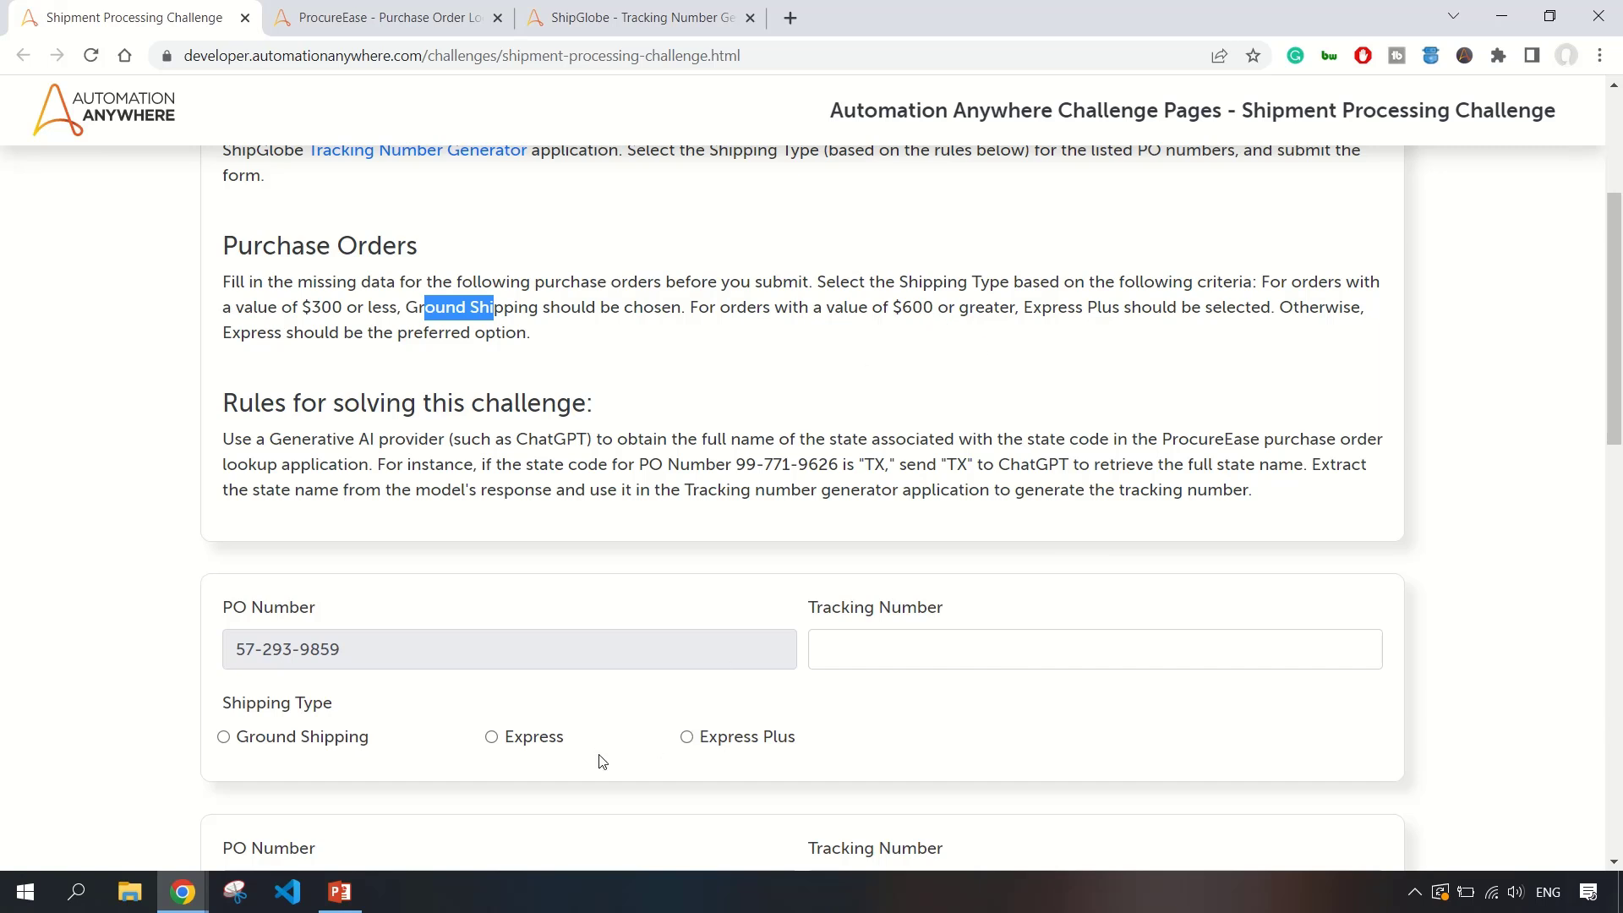
{"action": "scroll", "coordinate": [682, 432], "scroll_direction": "down", "scroll_amount": 2}
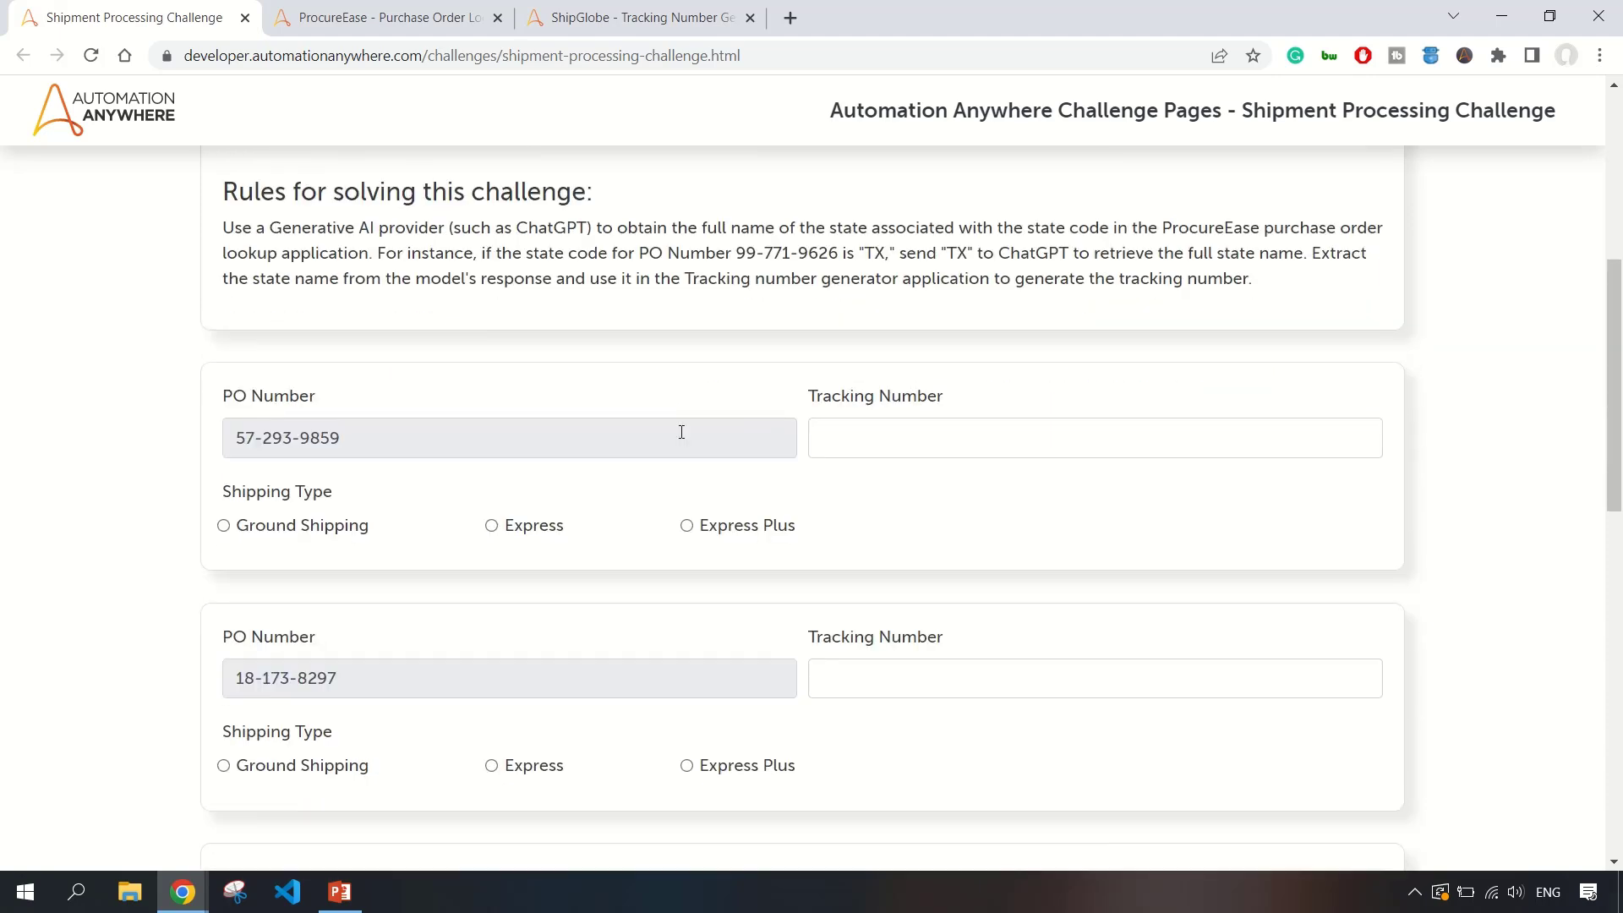
{"action": "scroll", "coordinate": [850, 585], "scroll_direction": "down", "scroll_amount": 2}
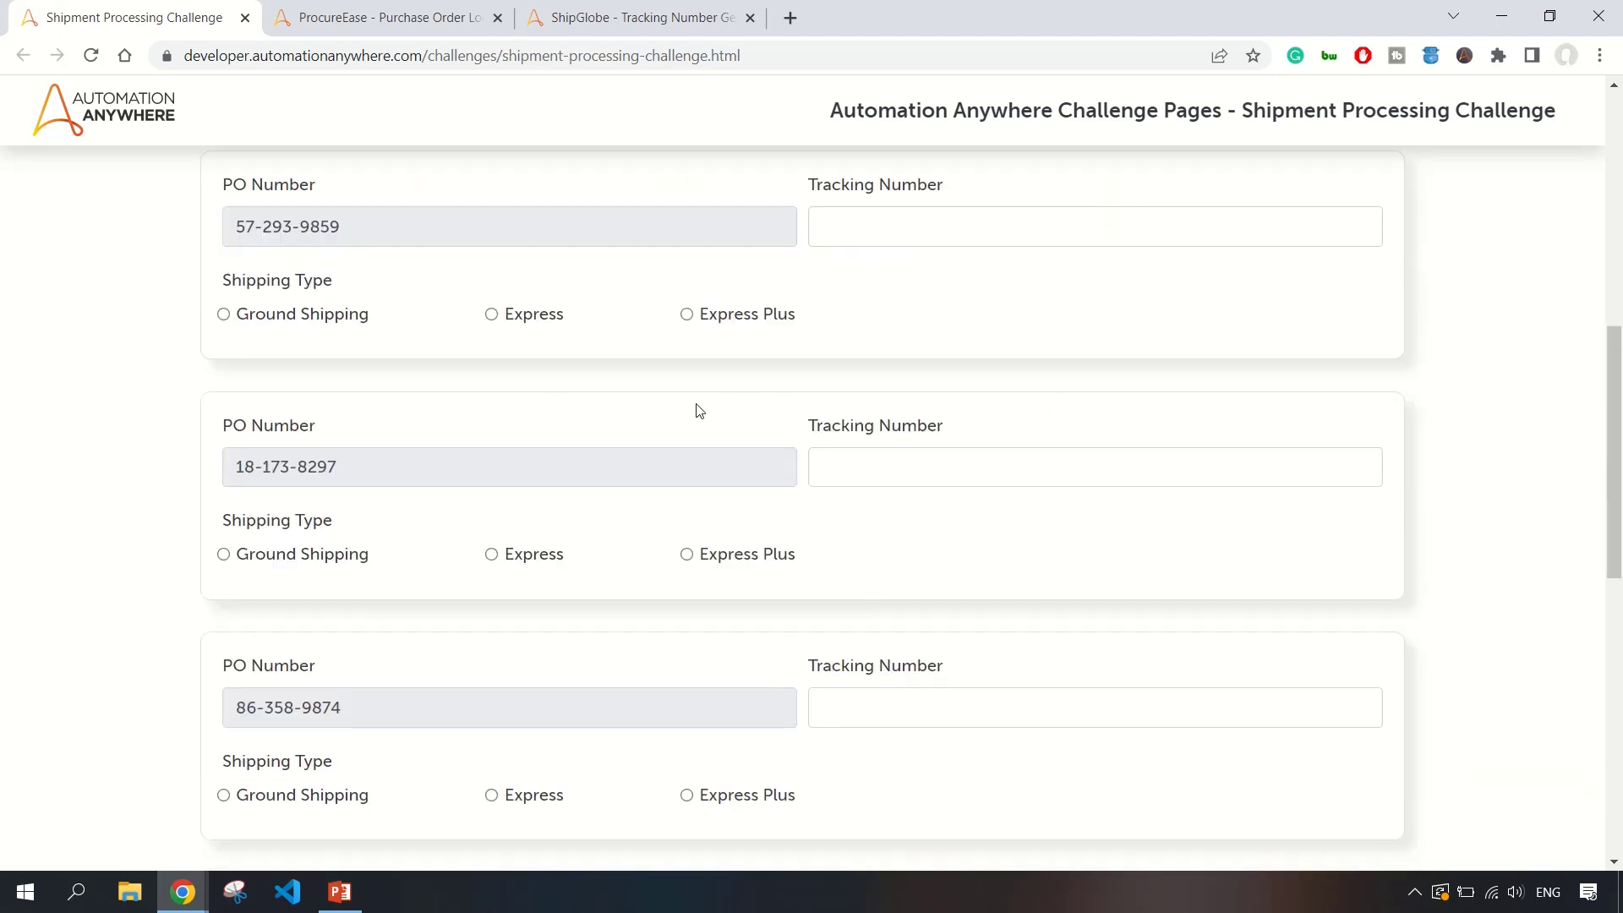
Compare the order's state code in ProcureEase with the State options in the ShipGlobe form, leaving no state chosen.
{"action": "left_click", "coordinate": [383, 25]}
{"action": "left_click", "coordinate": [786, 634]}
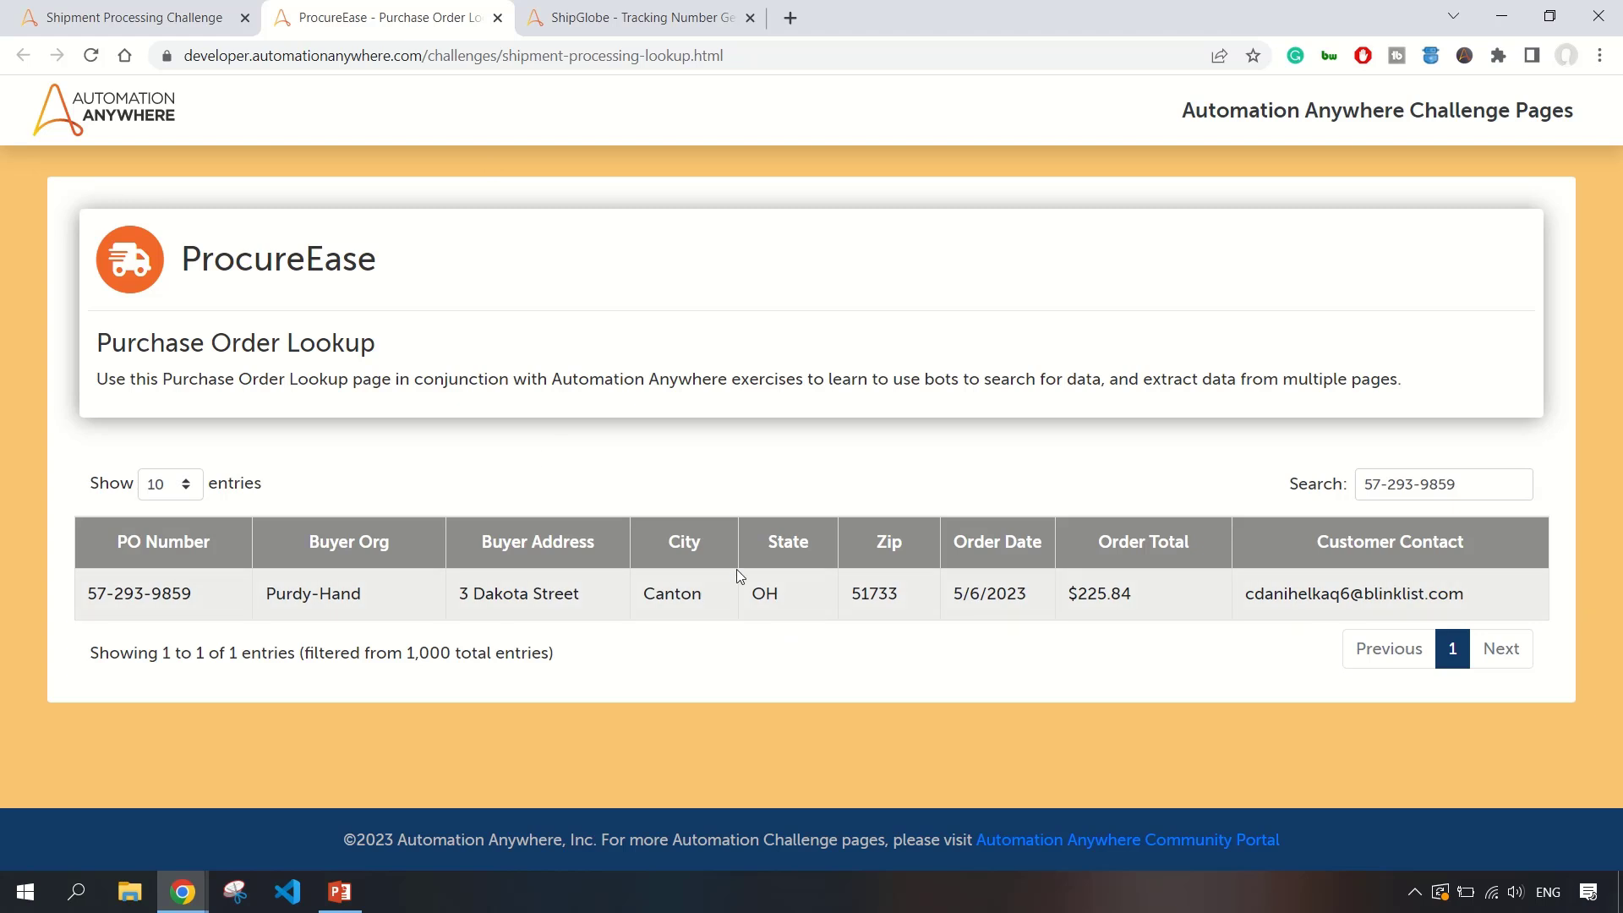
{"action": "double_click", "coordinate": [761, 594]}
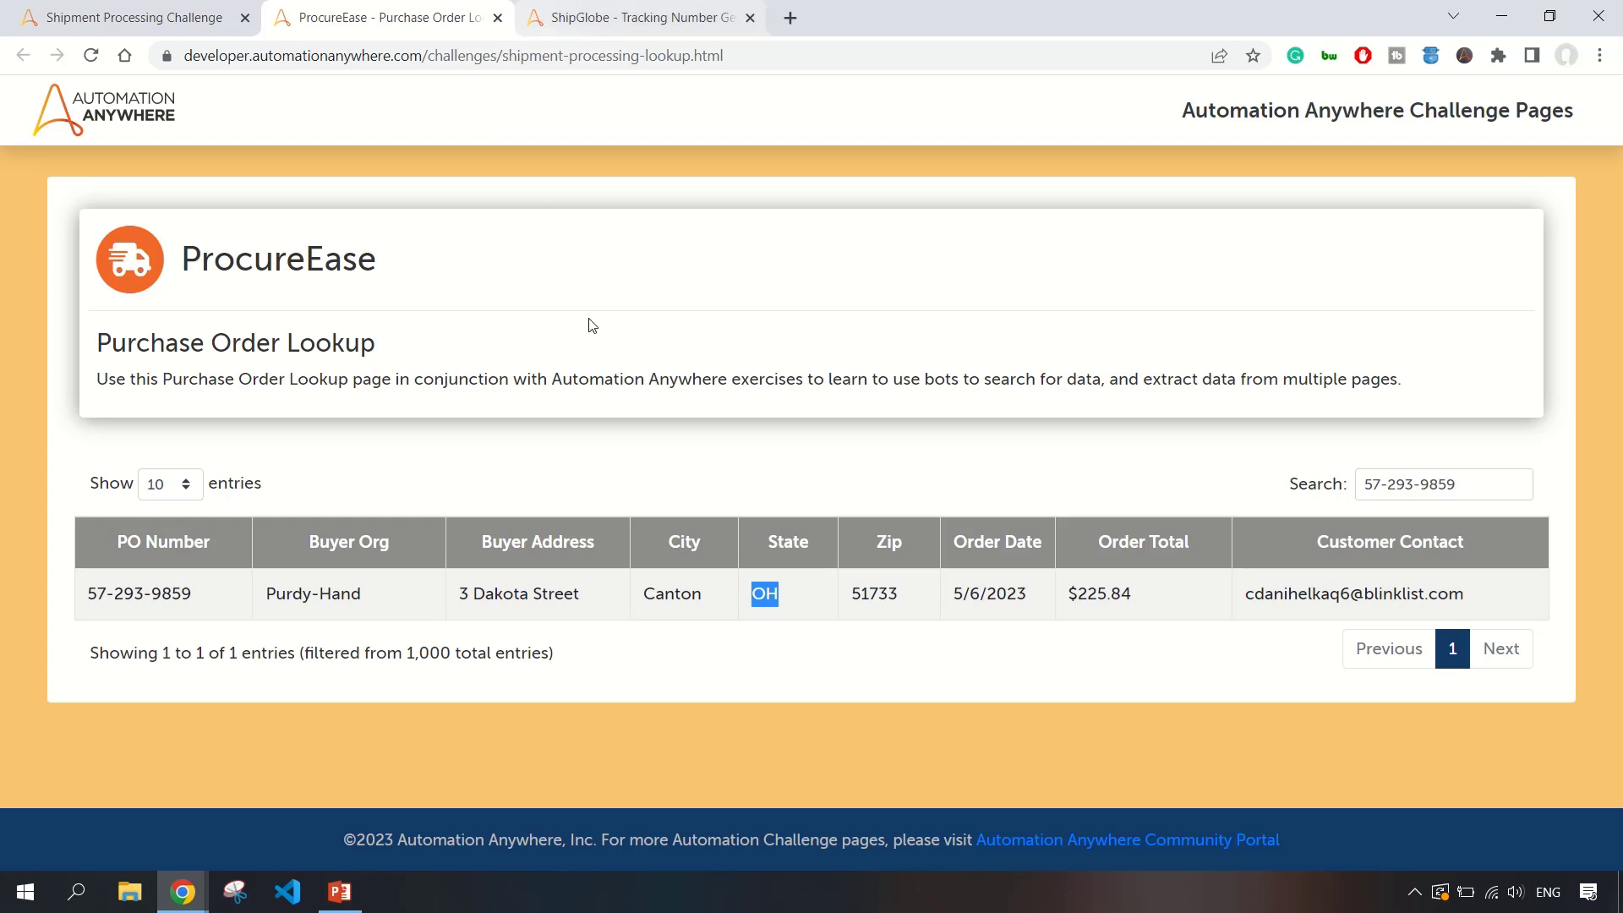
{"action": "left_click", "coordinate": [582, 17]}
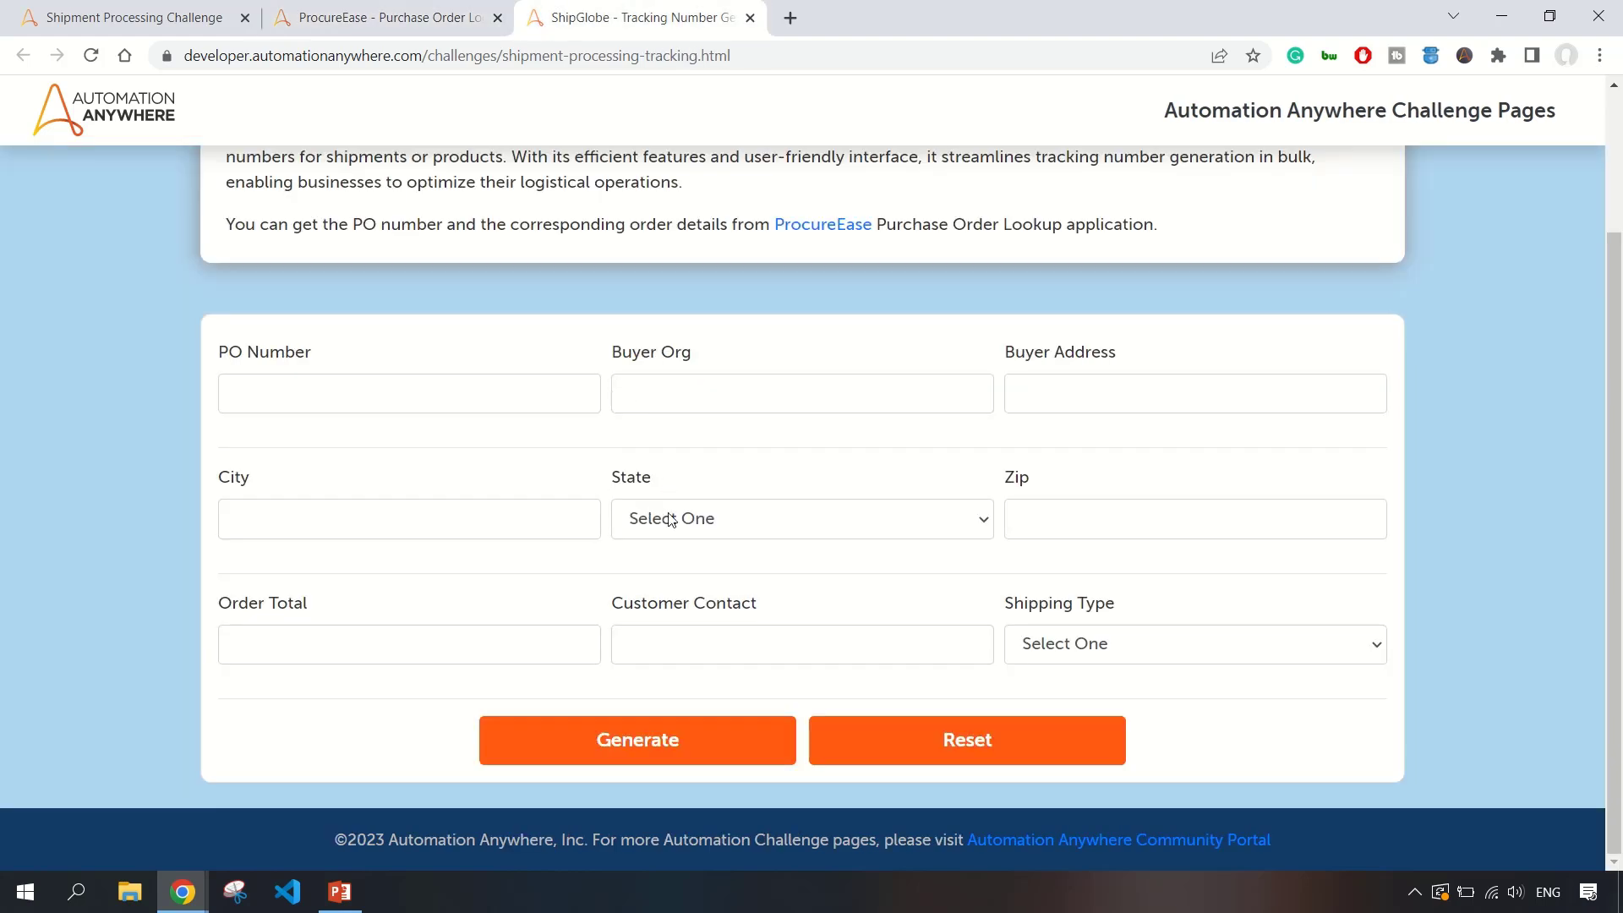
{"action": "left_click", "coordinate": [723, 526]}
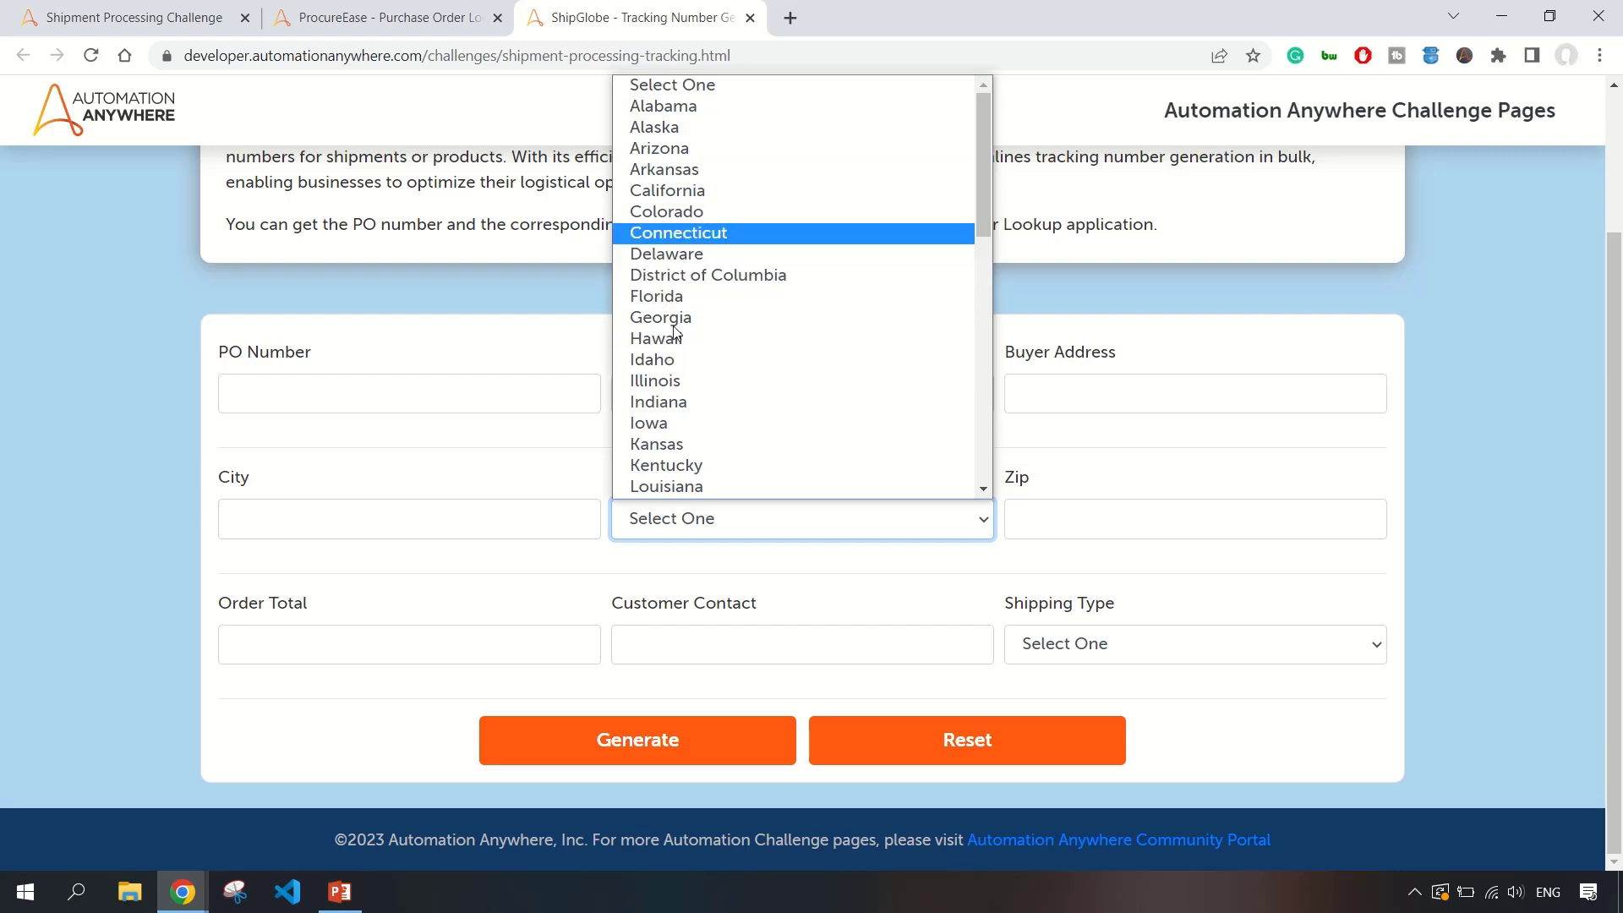
{"action": "left_click", "coordinate": [252, 557]}
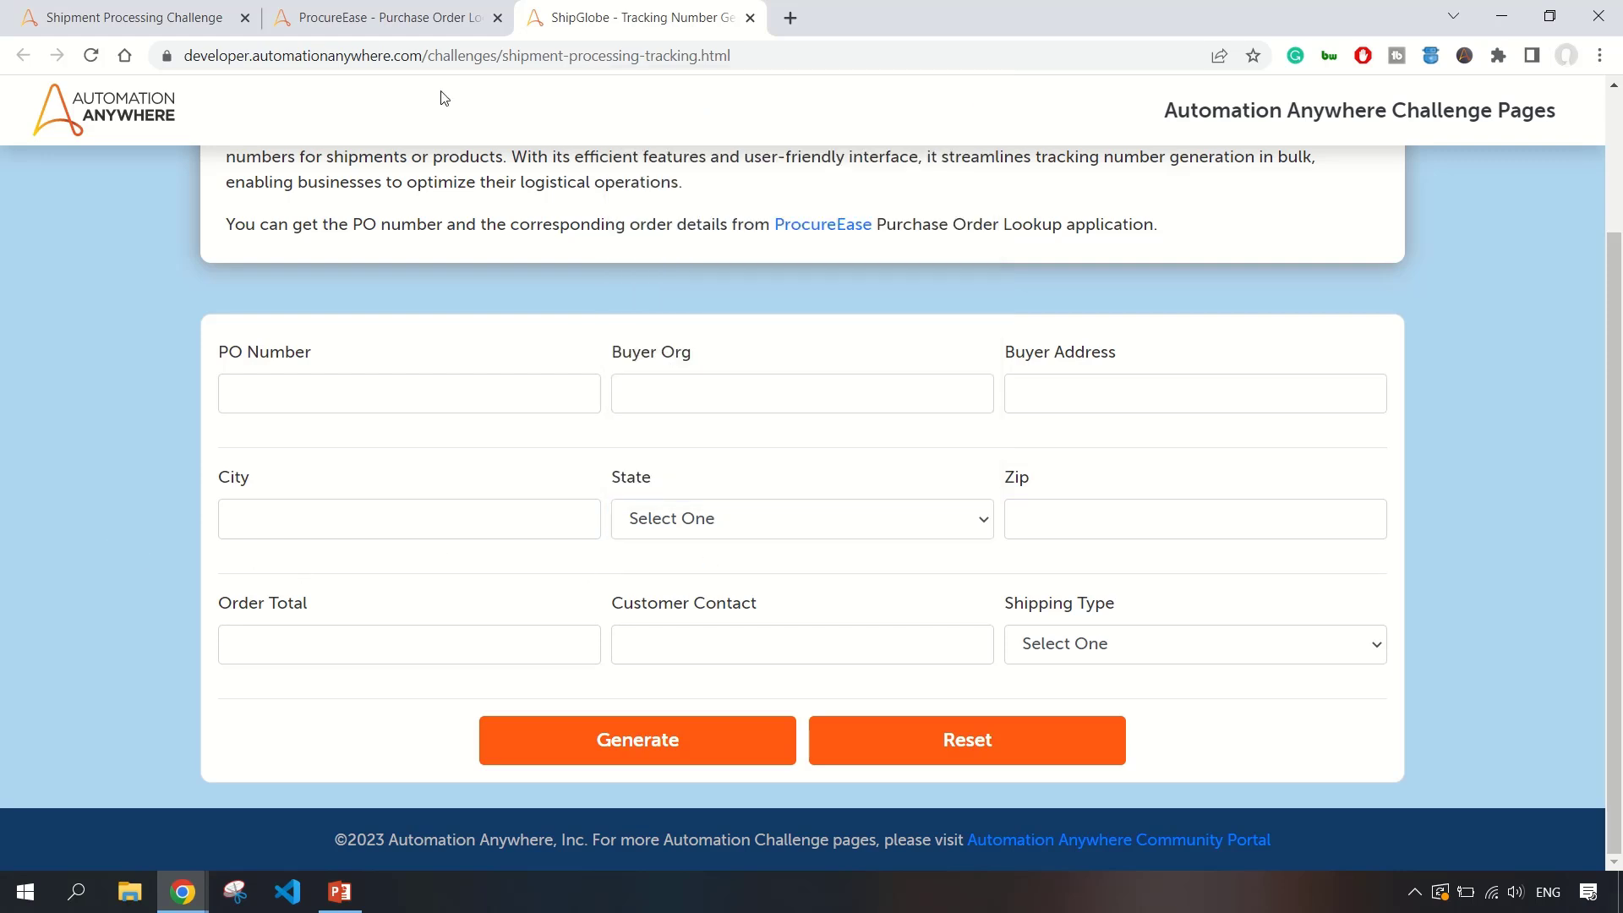
{"action": "mouse_move", "coordinate": [330, 16]}
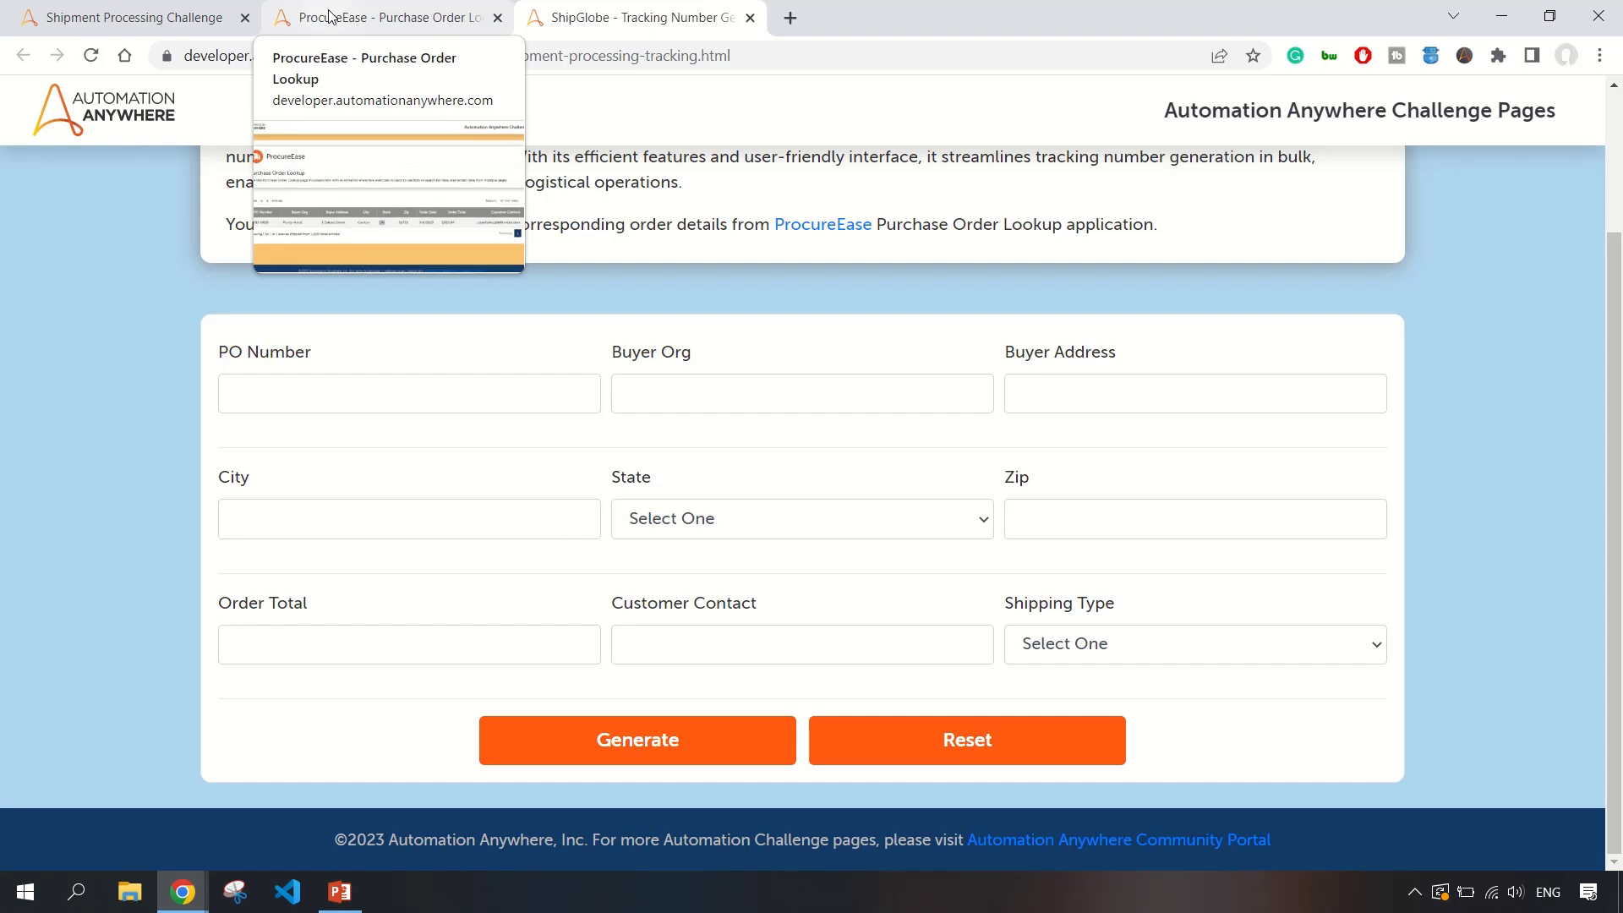
{"action": "left_click", "coordinate": [329, 16]}
{"action": "left_click_drag", "start_coordinate": [792, 602], "coordinate": [754, 595]}
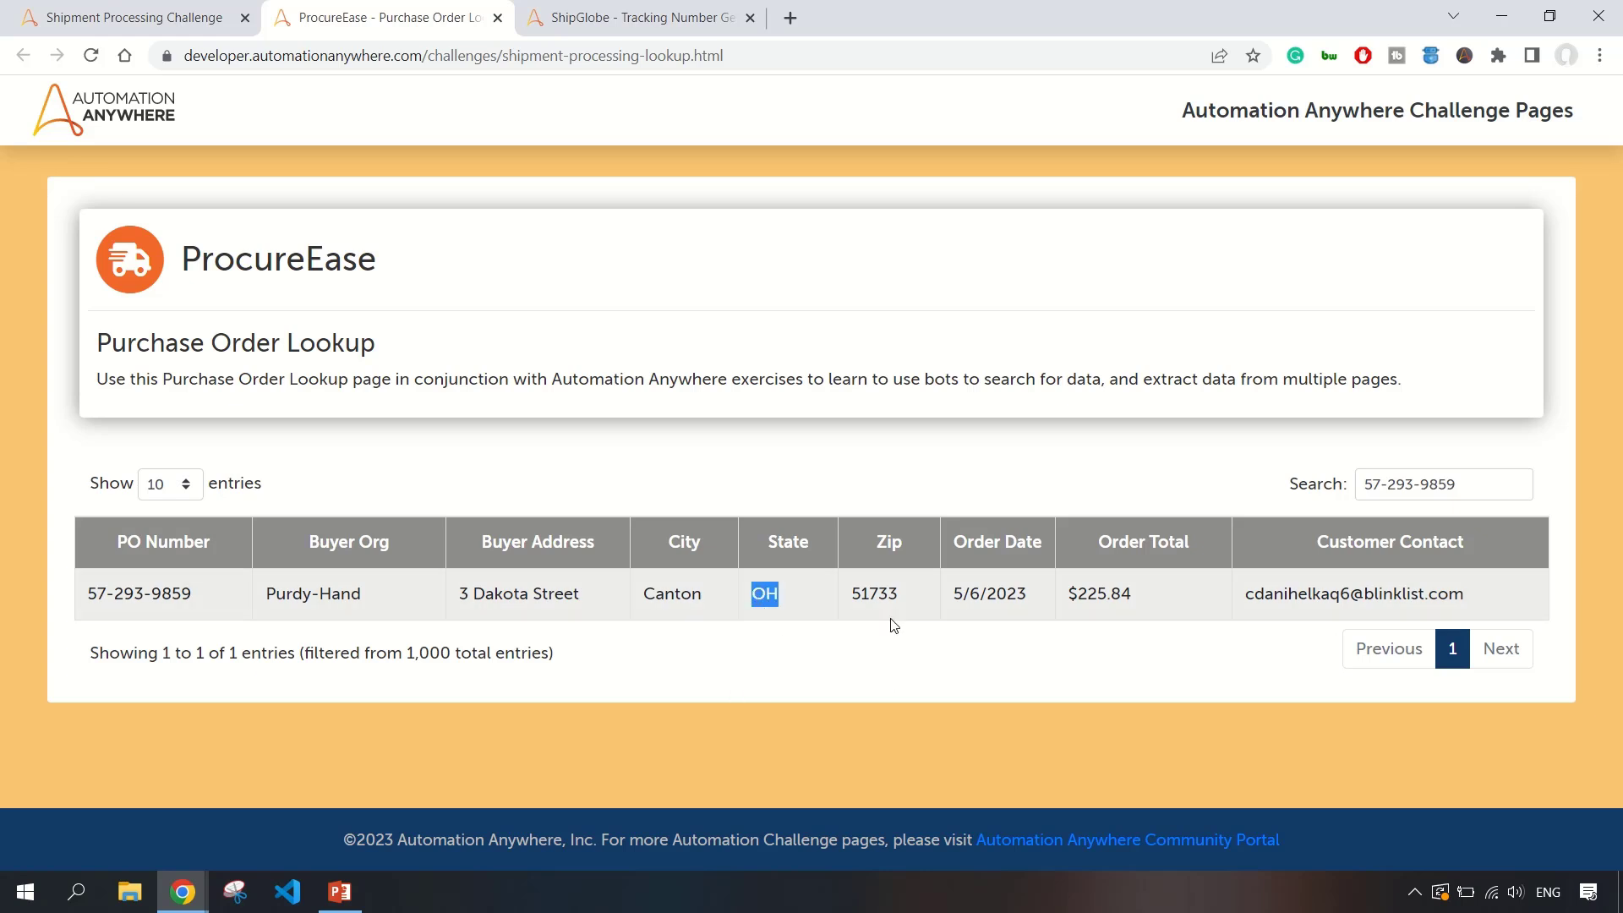
{"action": "left_click", "coordinate": [602, 20]}
{"action": "left_click", "coordinate": [728, 529]}
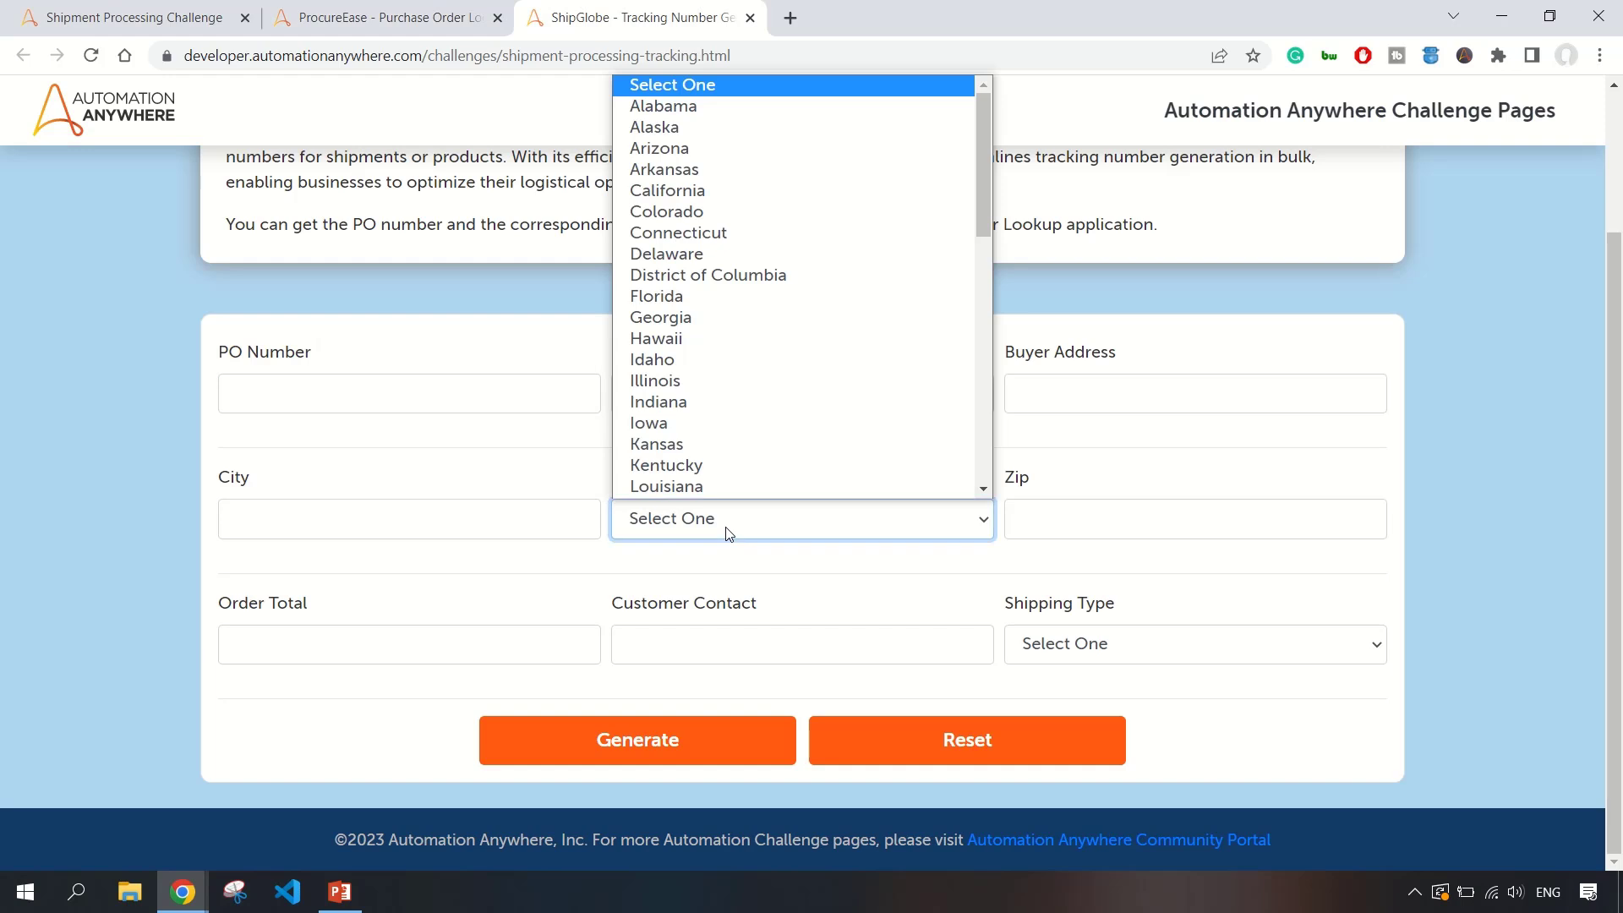
{"action": "left_click", "coordinate": [1382, 574]}
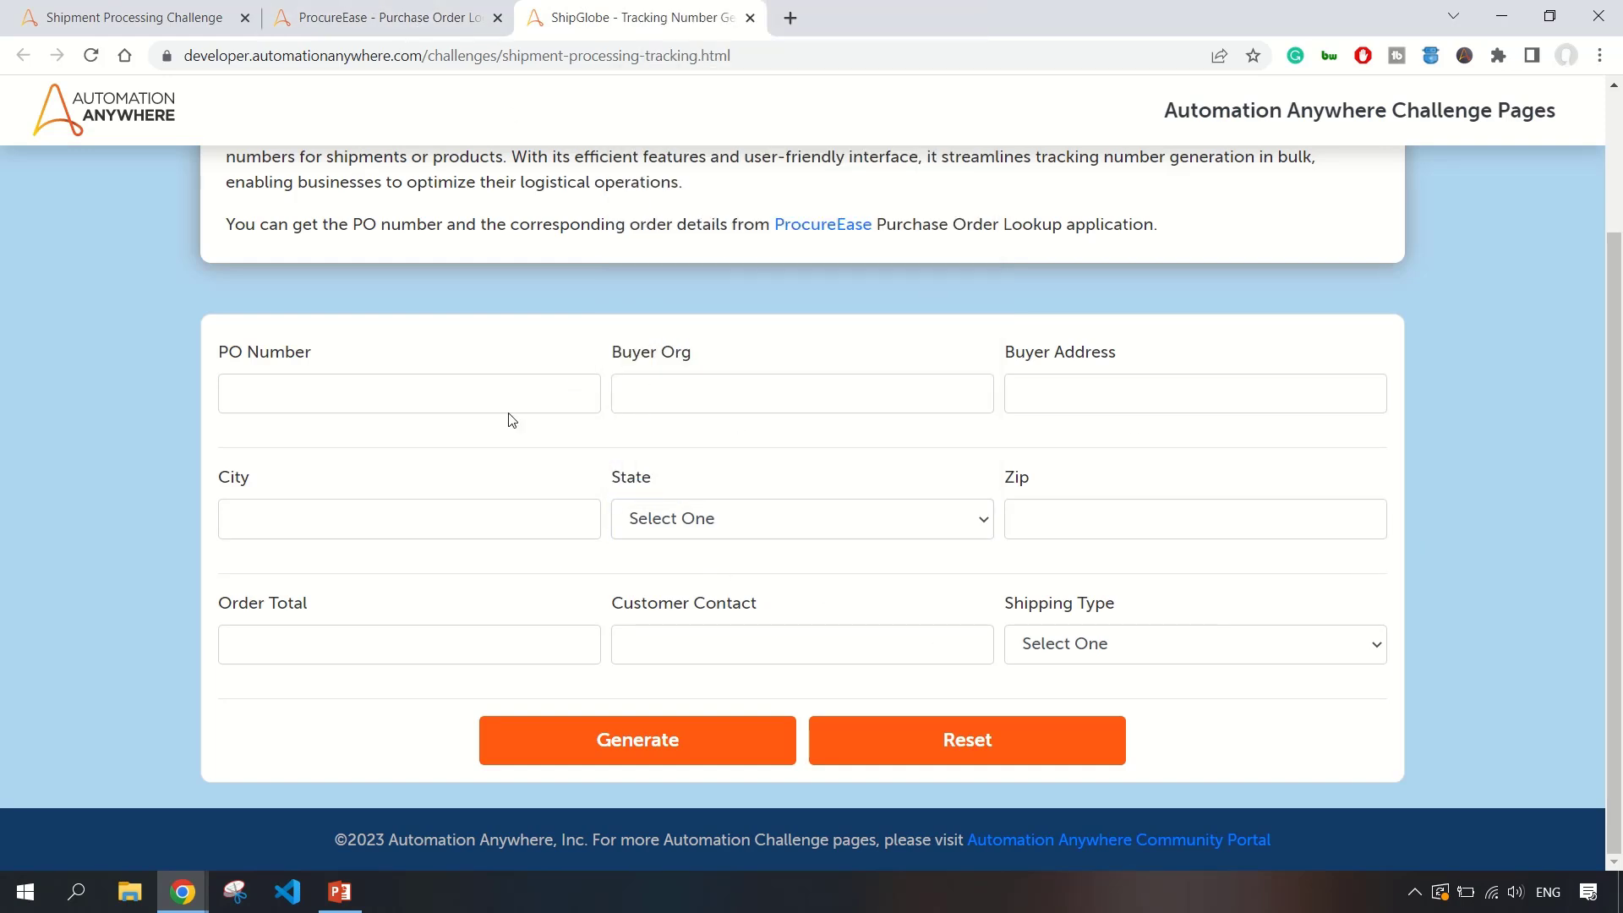
{"action": "left_click", "coordinate": [328, 25]}
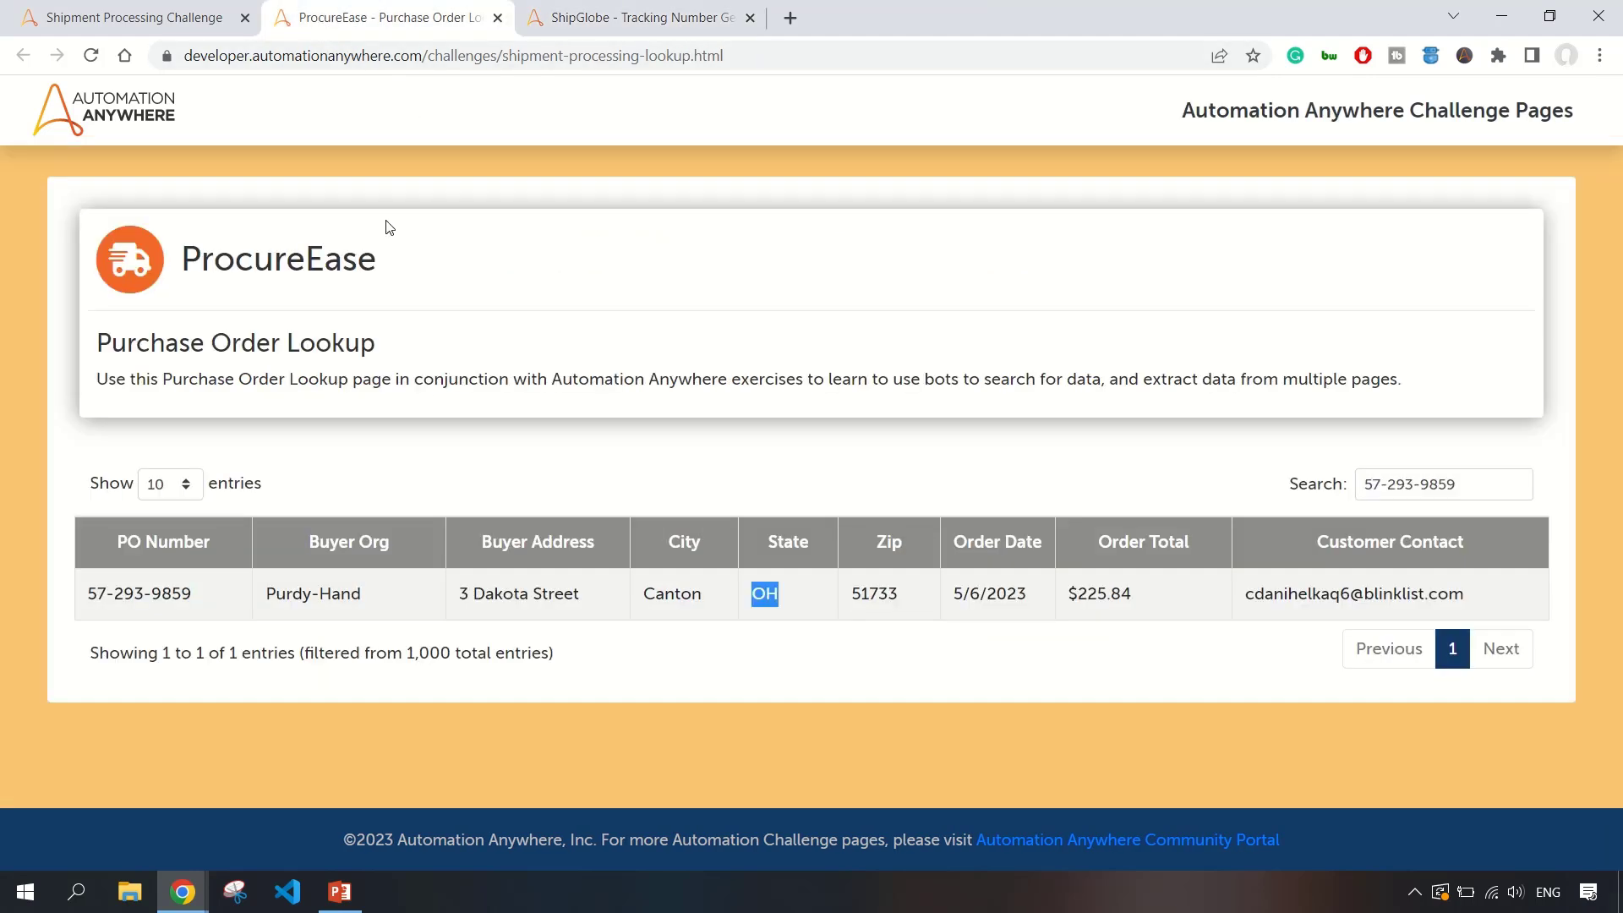
Switch to the ShipmentProcessingChallenge bot in the Automation Anywhere editor and inspect its "Launch URLs" step.
{"action": "left_click", "coordinate": [186, 27]}
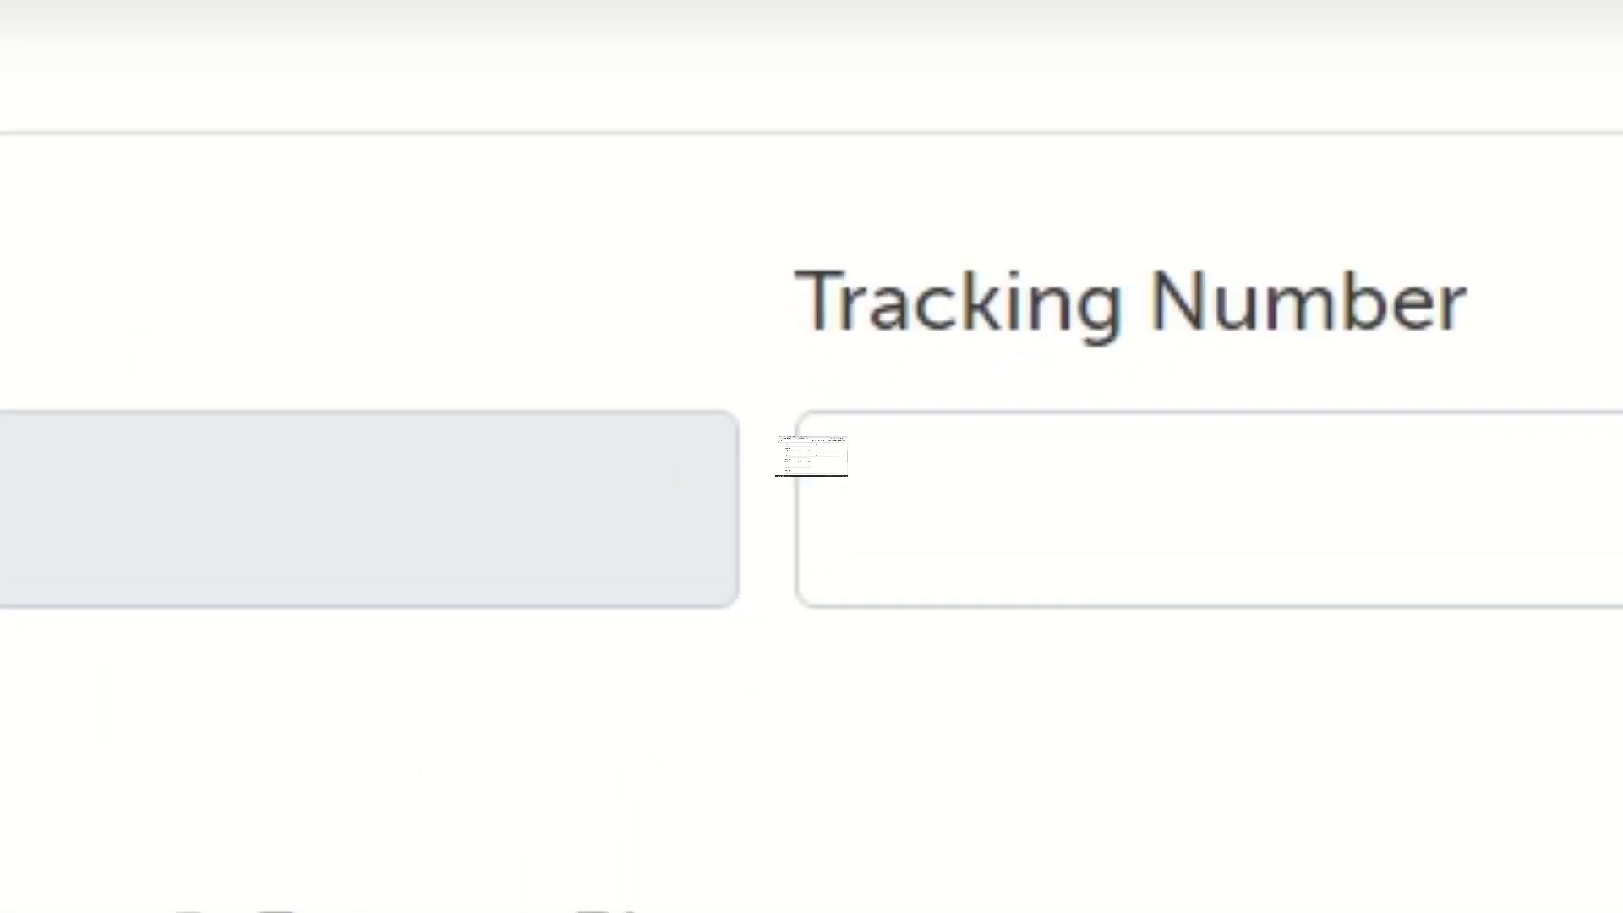
{"action": "left_click", "coordinate": [193, 905]}
{"action": "left_click", "coordinate": [341, 799]}
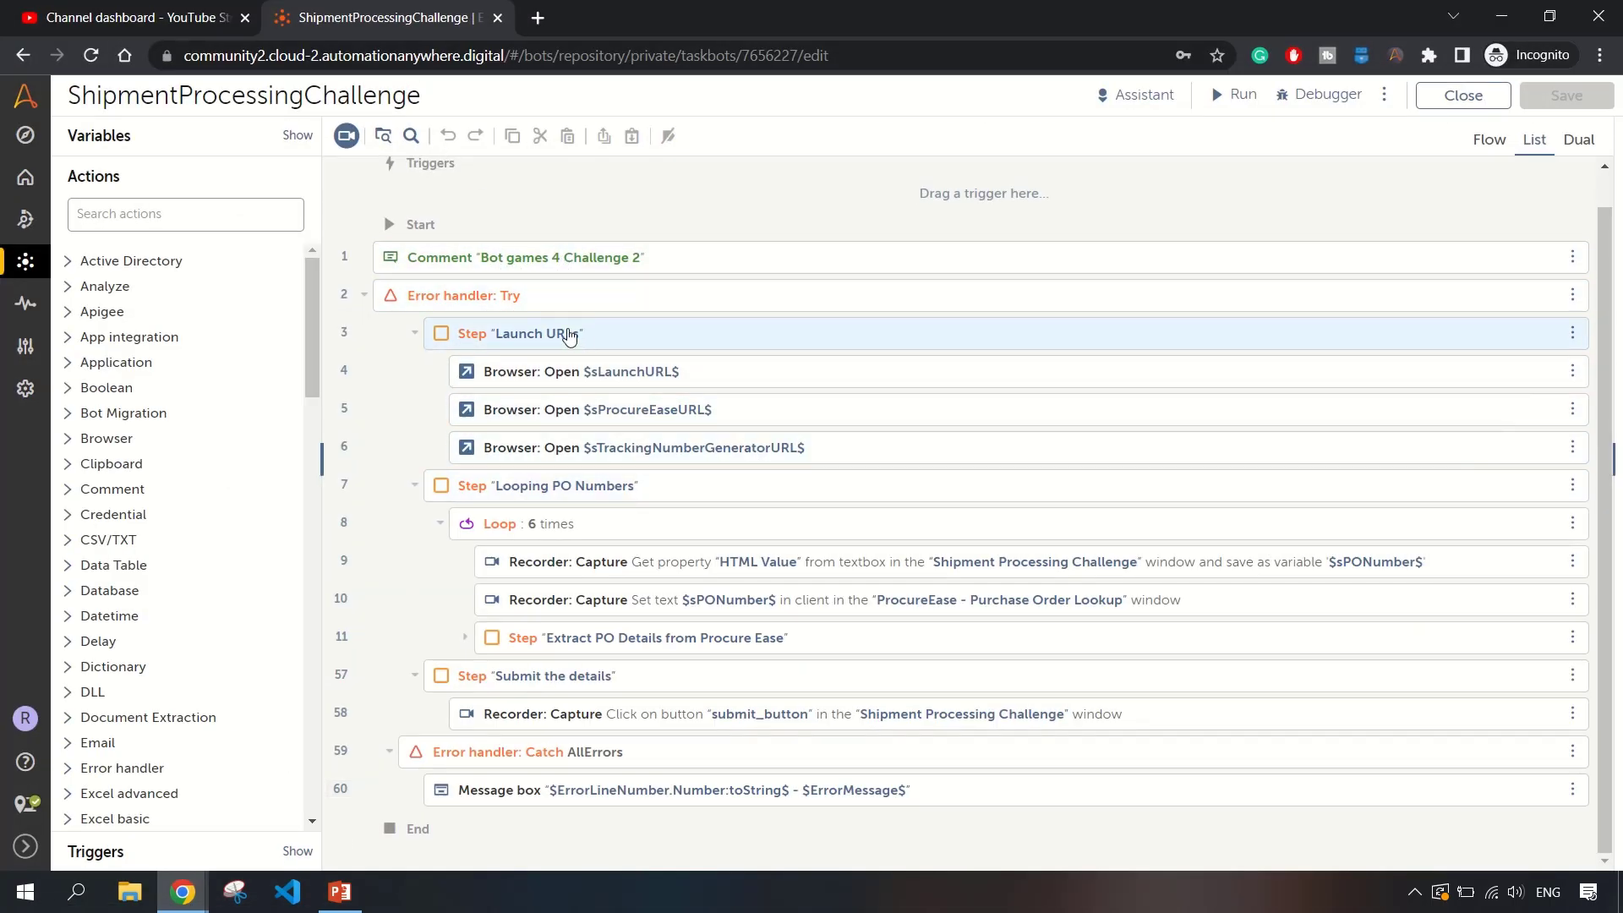
{"action": "left_click", "coordinate": [622, 337]}
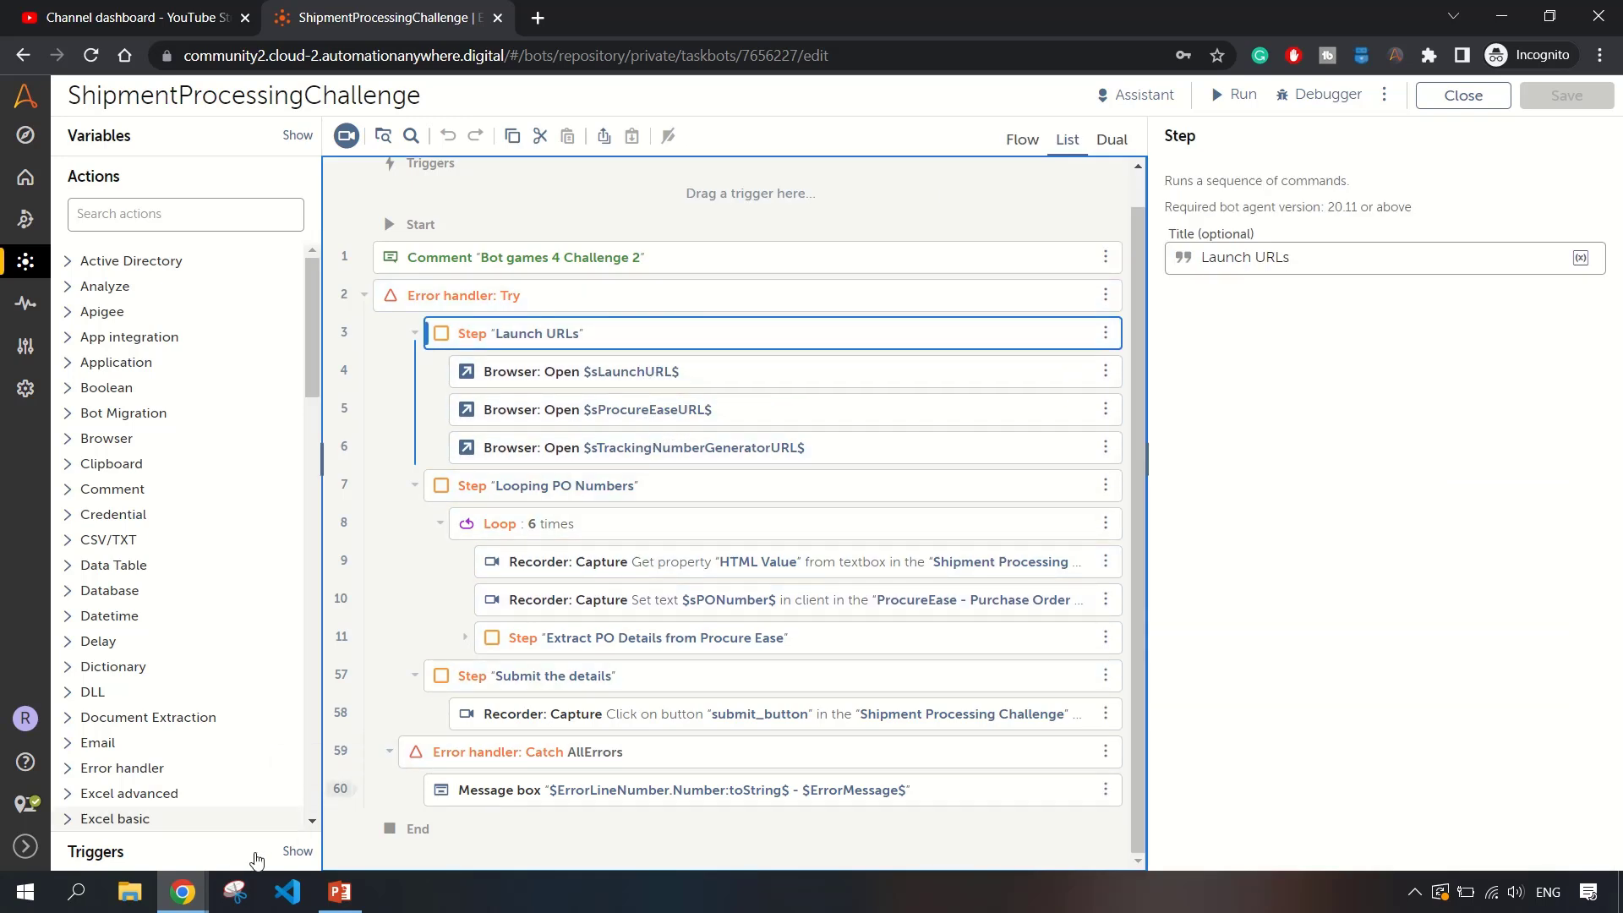
Return to the browser window with the Shipment Processing challenge page and view its introduction.
{"action": "left_click", "coordinate": [185, 894]}
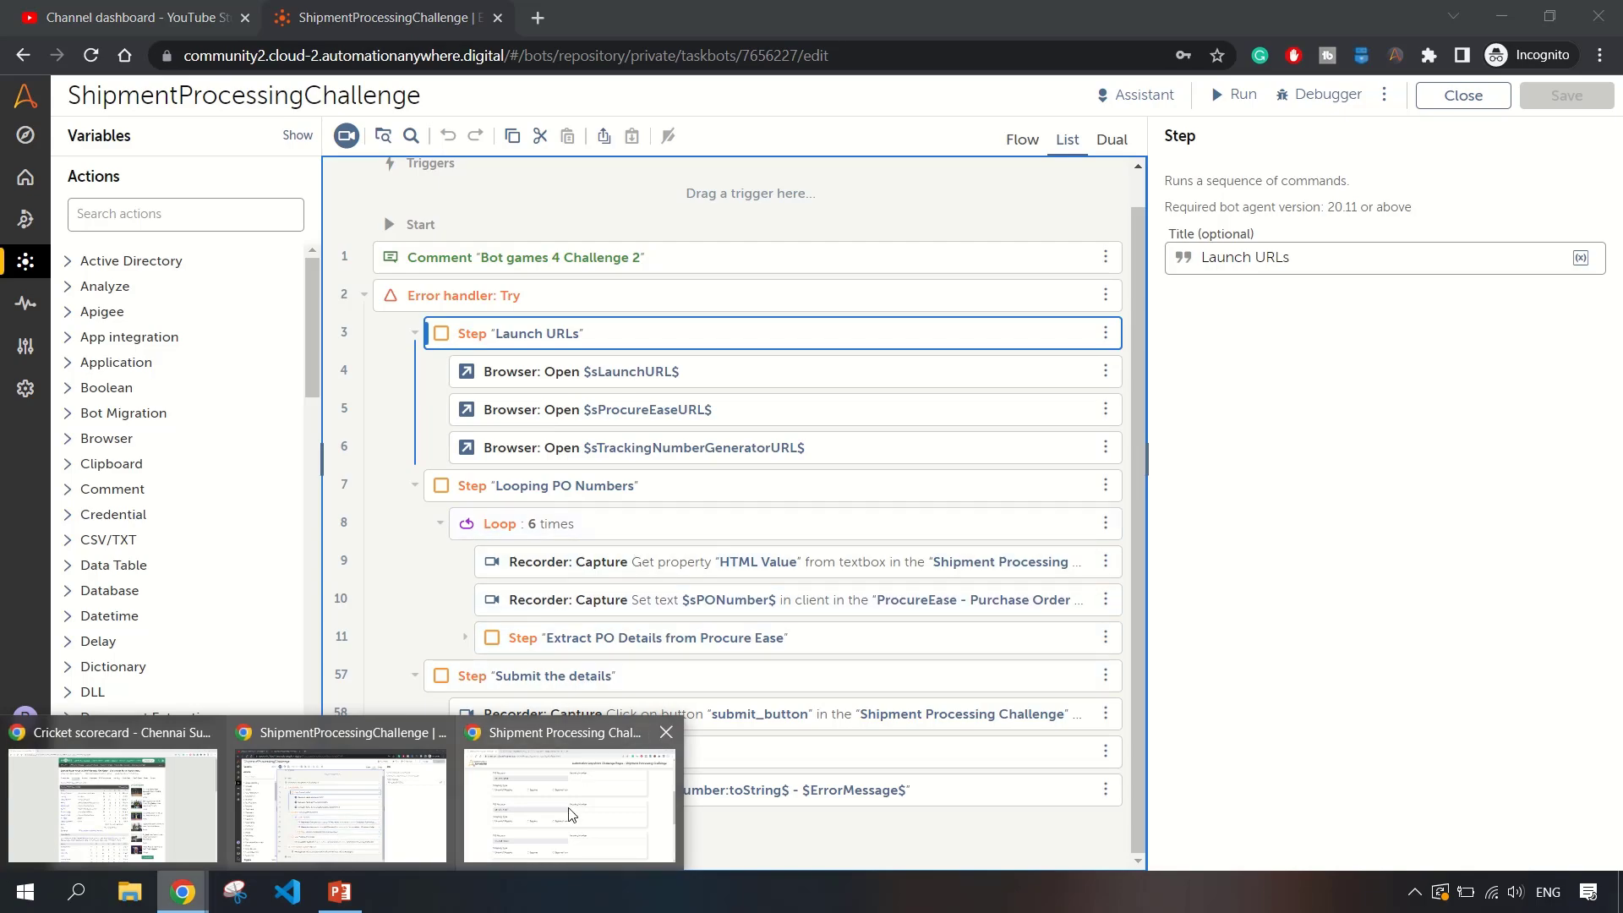
{"action": "left_click", "coordinate": [575, 820]}
{"action": "scroll", "coordinate": [374, 283], "scroll_direction": "up", "scroll_amount": 9}
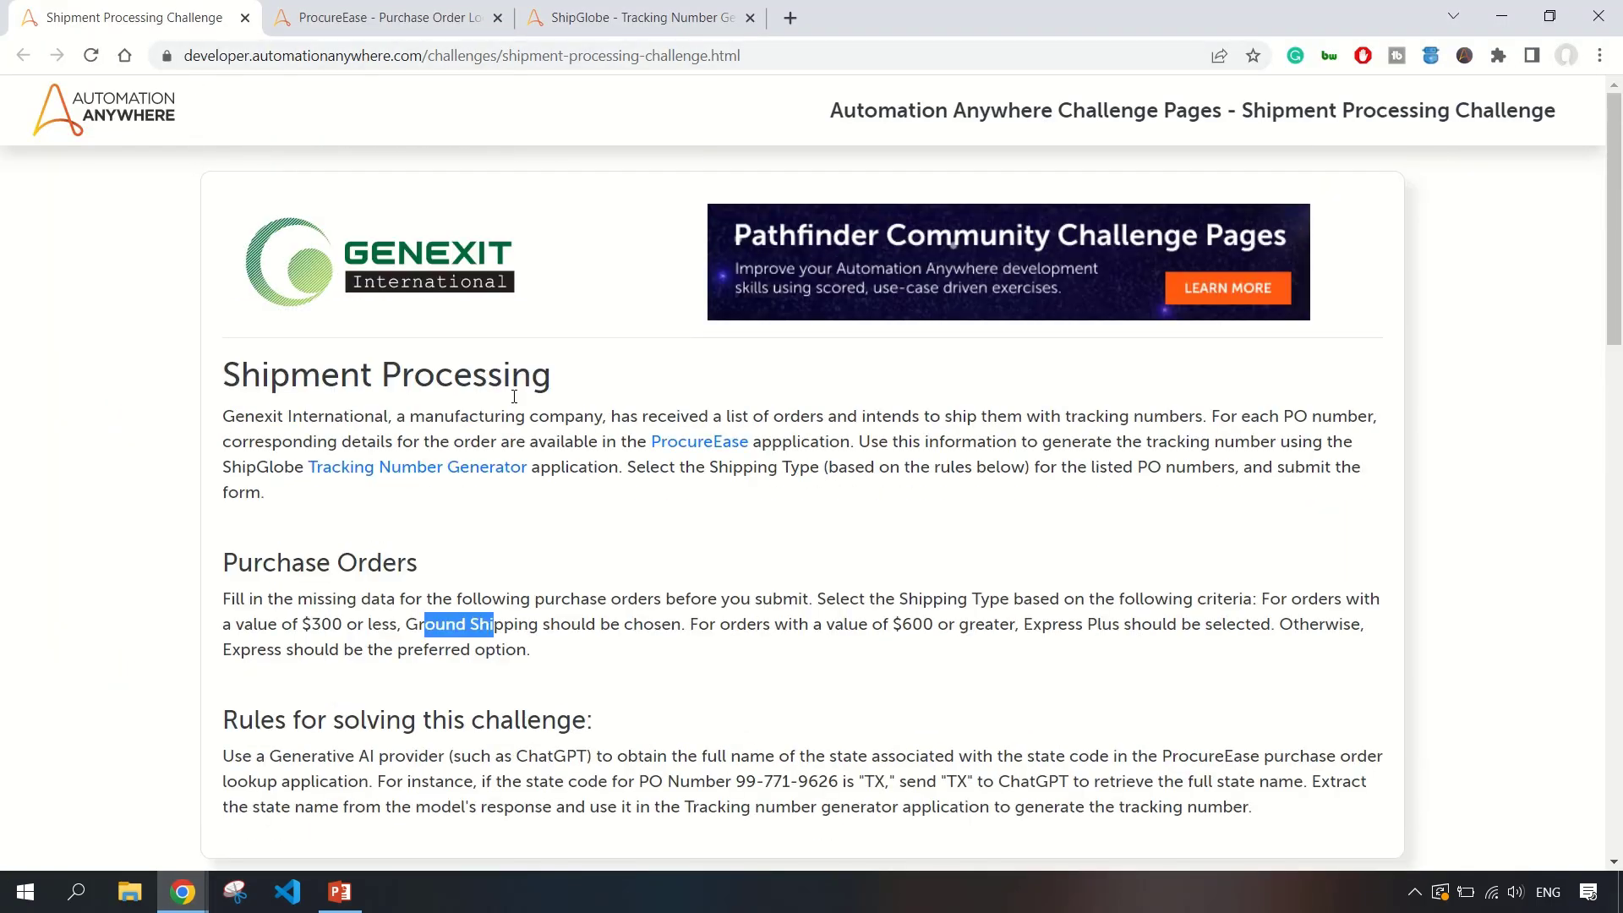
Review the first order's PO Number on the challenge page, its record in ProcureEase and the ShipGlobe form that needs those details.
{"action": "scroll", "coordinate": [532, 439], "scroll_direction": "down", "scroll_amount": 5}
{"action": "scroll", "coordinate": [566, 500], "scroll_direction": "down", "scroll_amount": 3}
{"action": "left_click_drag", "start_coordinate": [346, 333], "coordinate": [226, 336]}
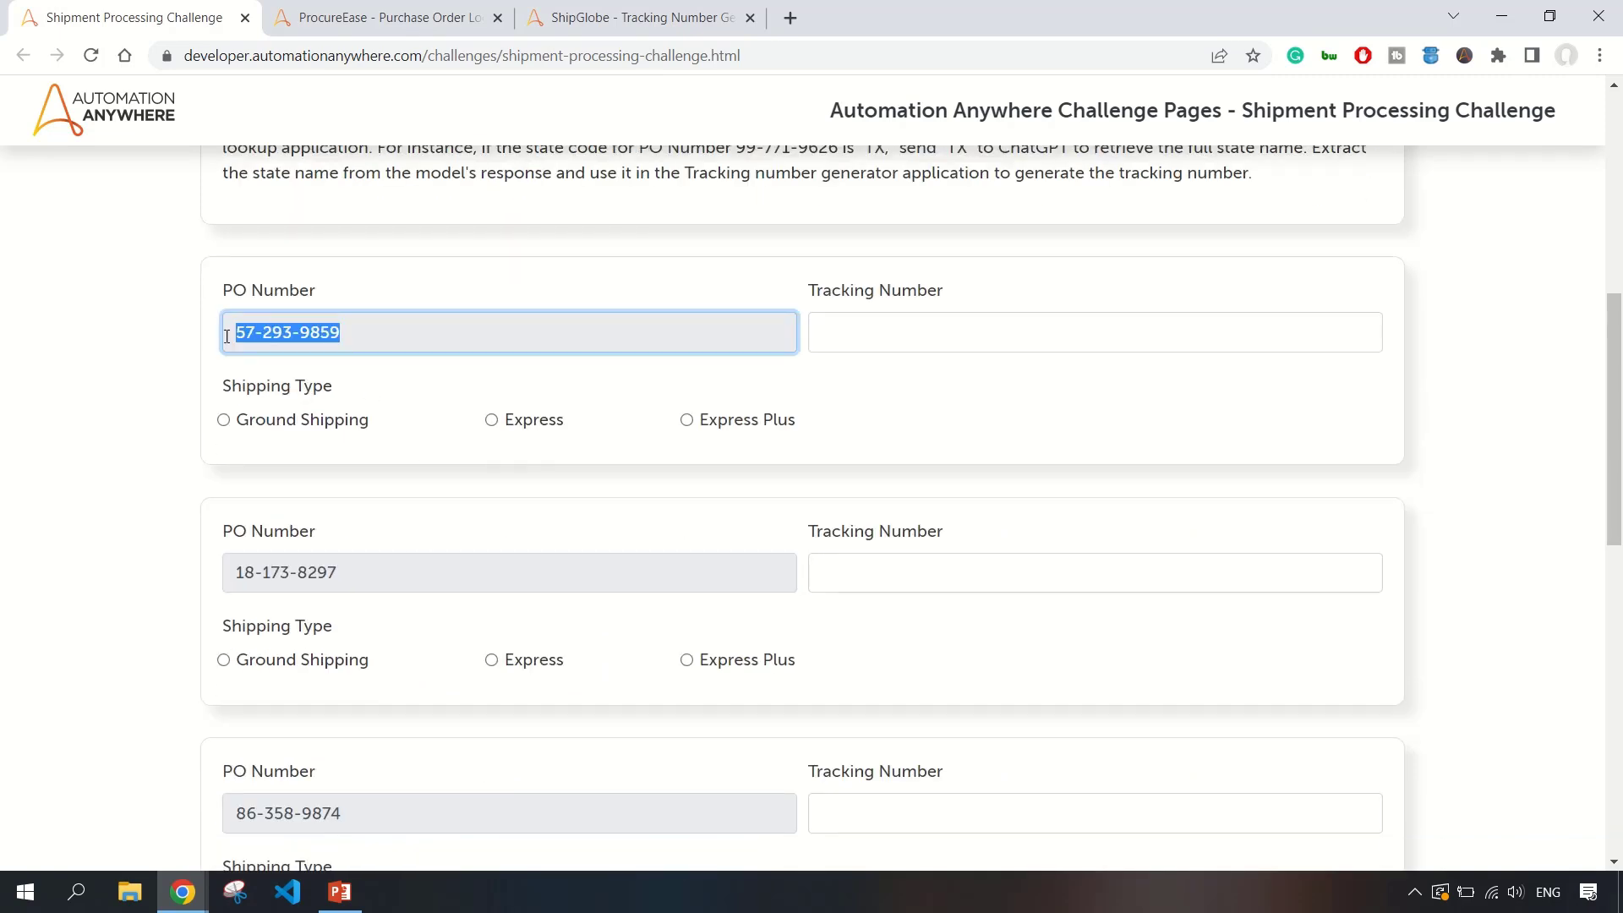
{"action": "left_click", "coordinate": [382, 18]}
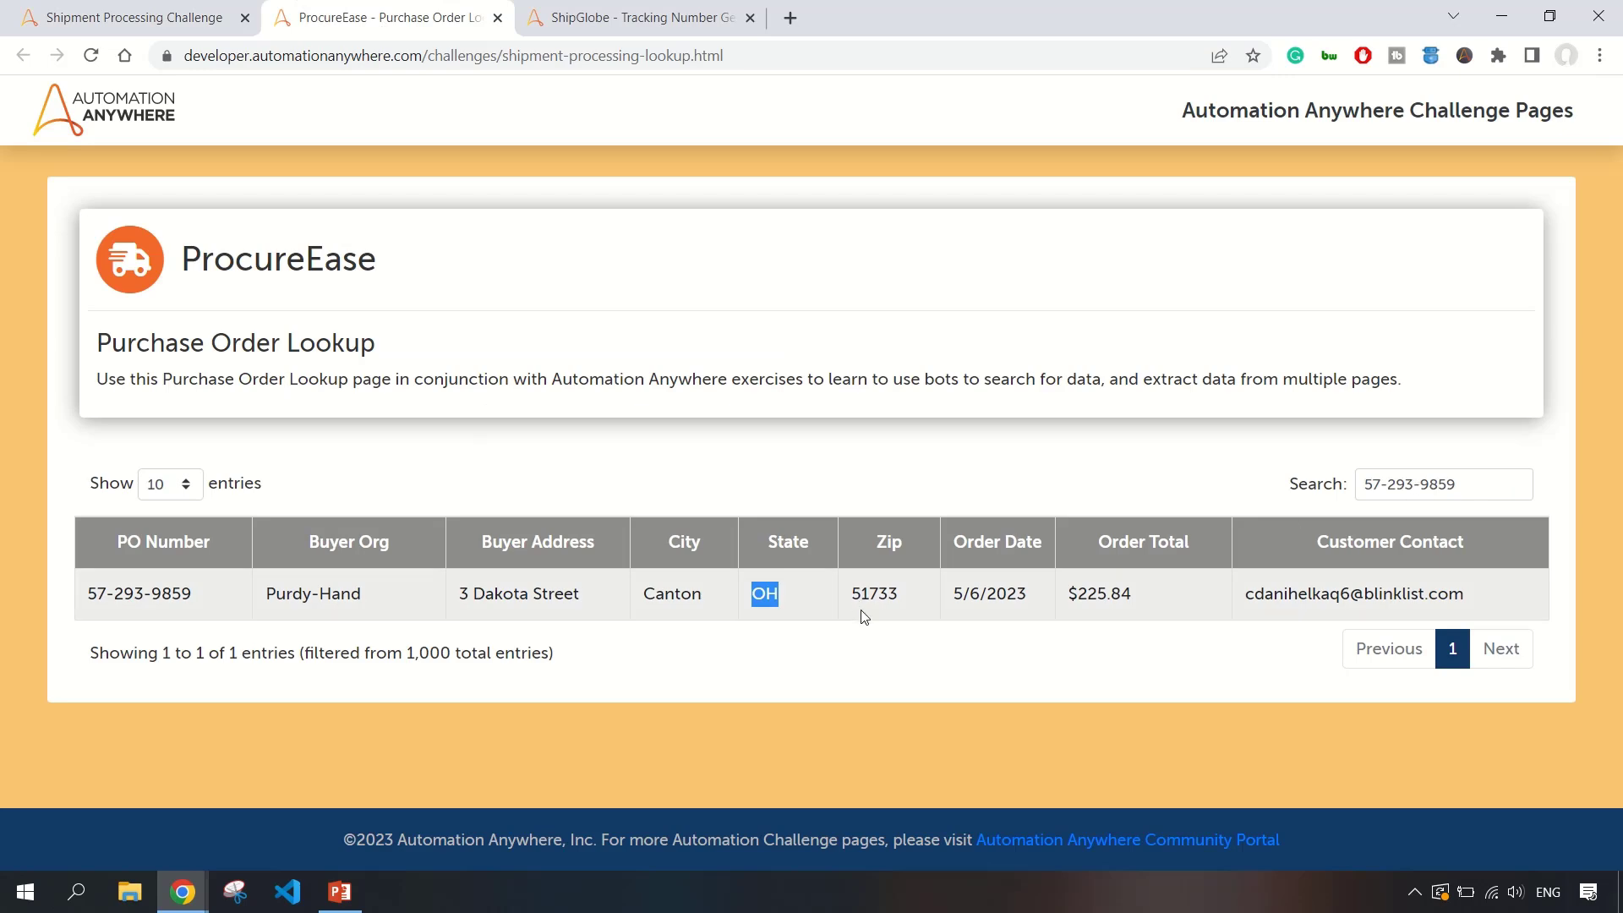
{"action": "left_click", "coordinate": [605, 19]}
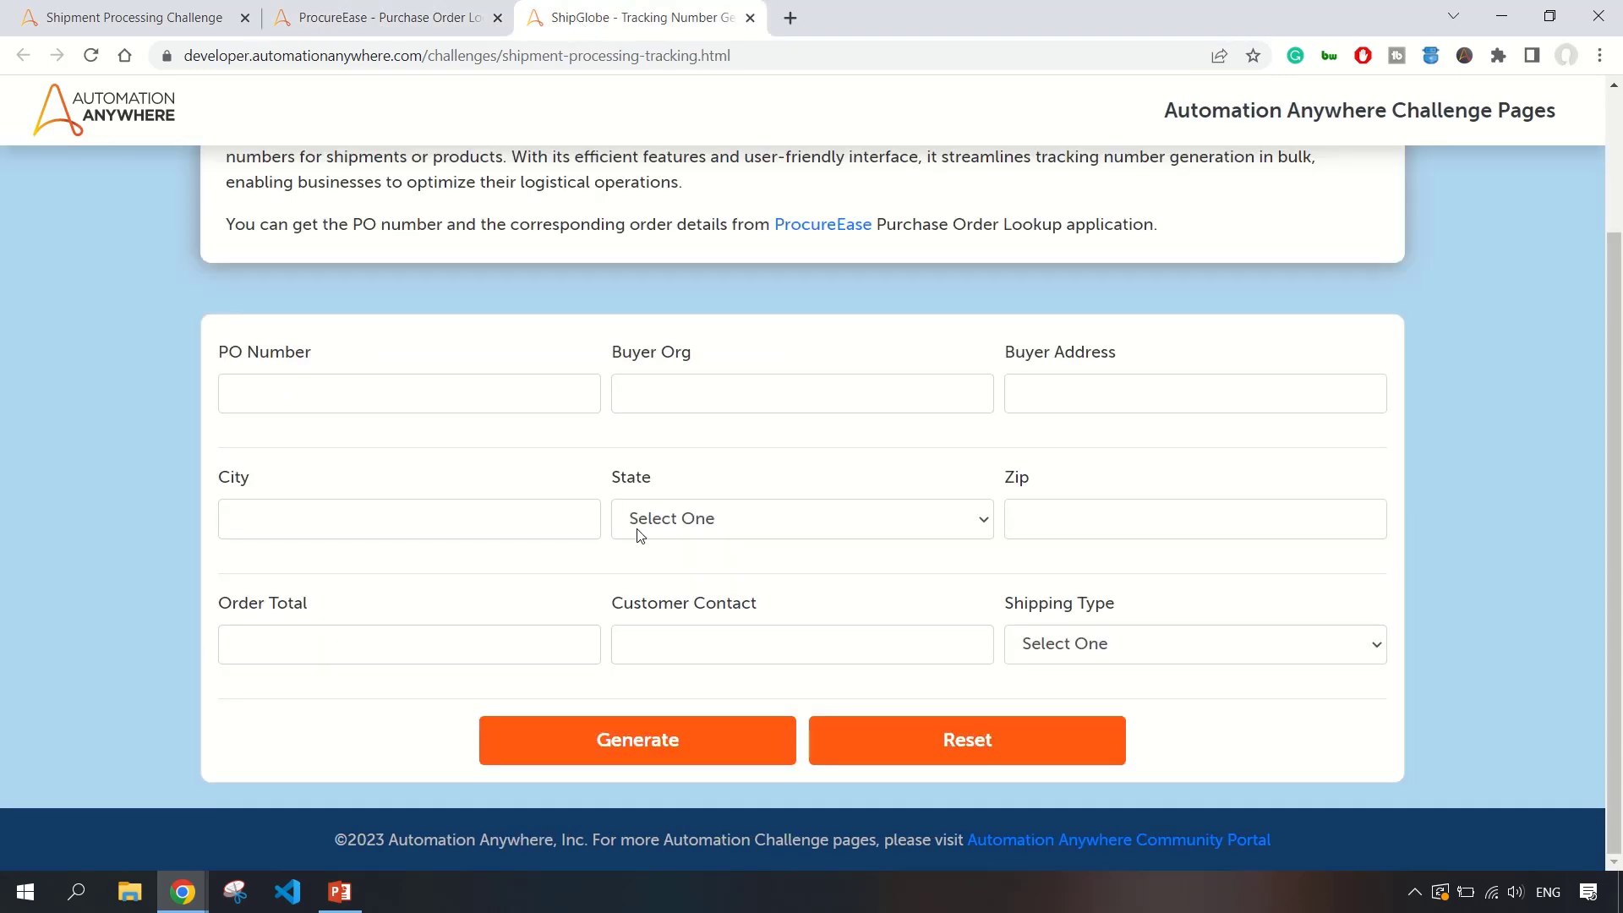
{"action": "left_click", "coordinate": [165, 23]}
Switch to the ShipmentProcessingChallenge bot and inspect the Recorder captures that read the PO number and enter $sPONumber$ in the ProcureEase search.
{"action": "mouse_move", "coordinate": [188, 893]}
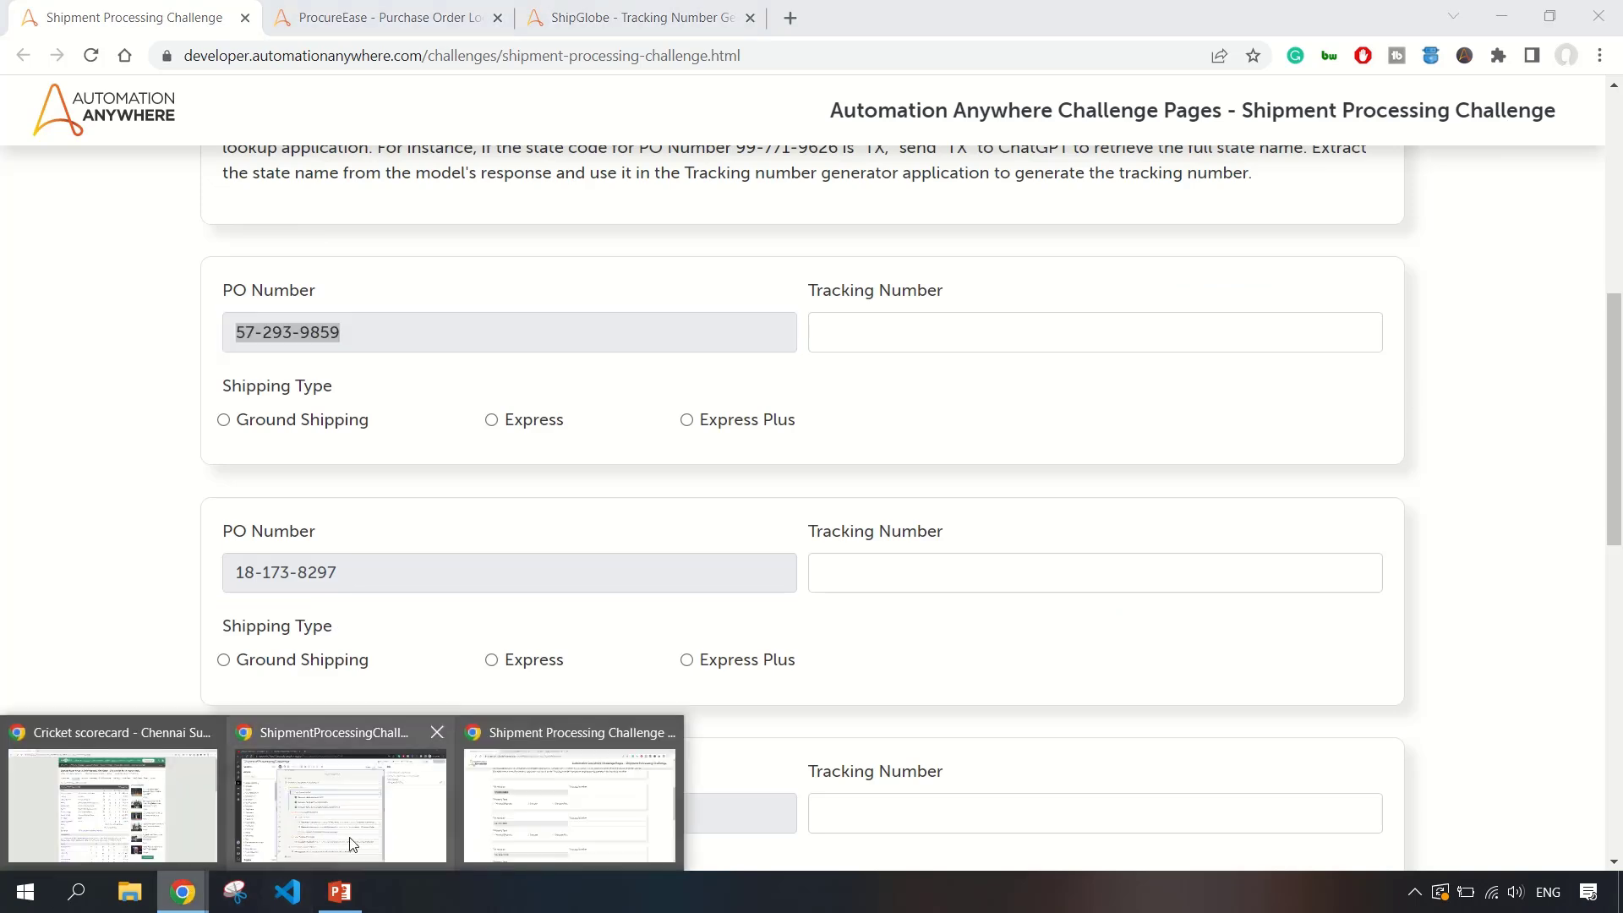
{"action": "left_click", "coordinate": [353, 844]}
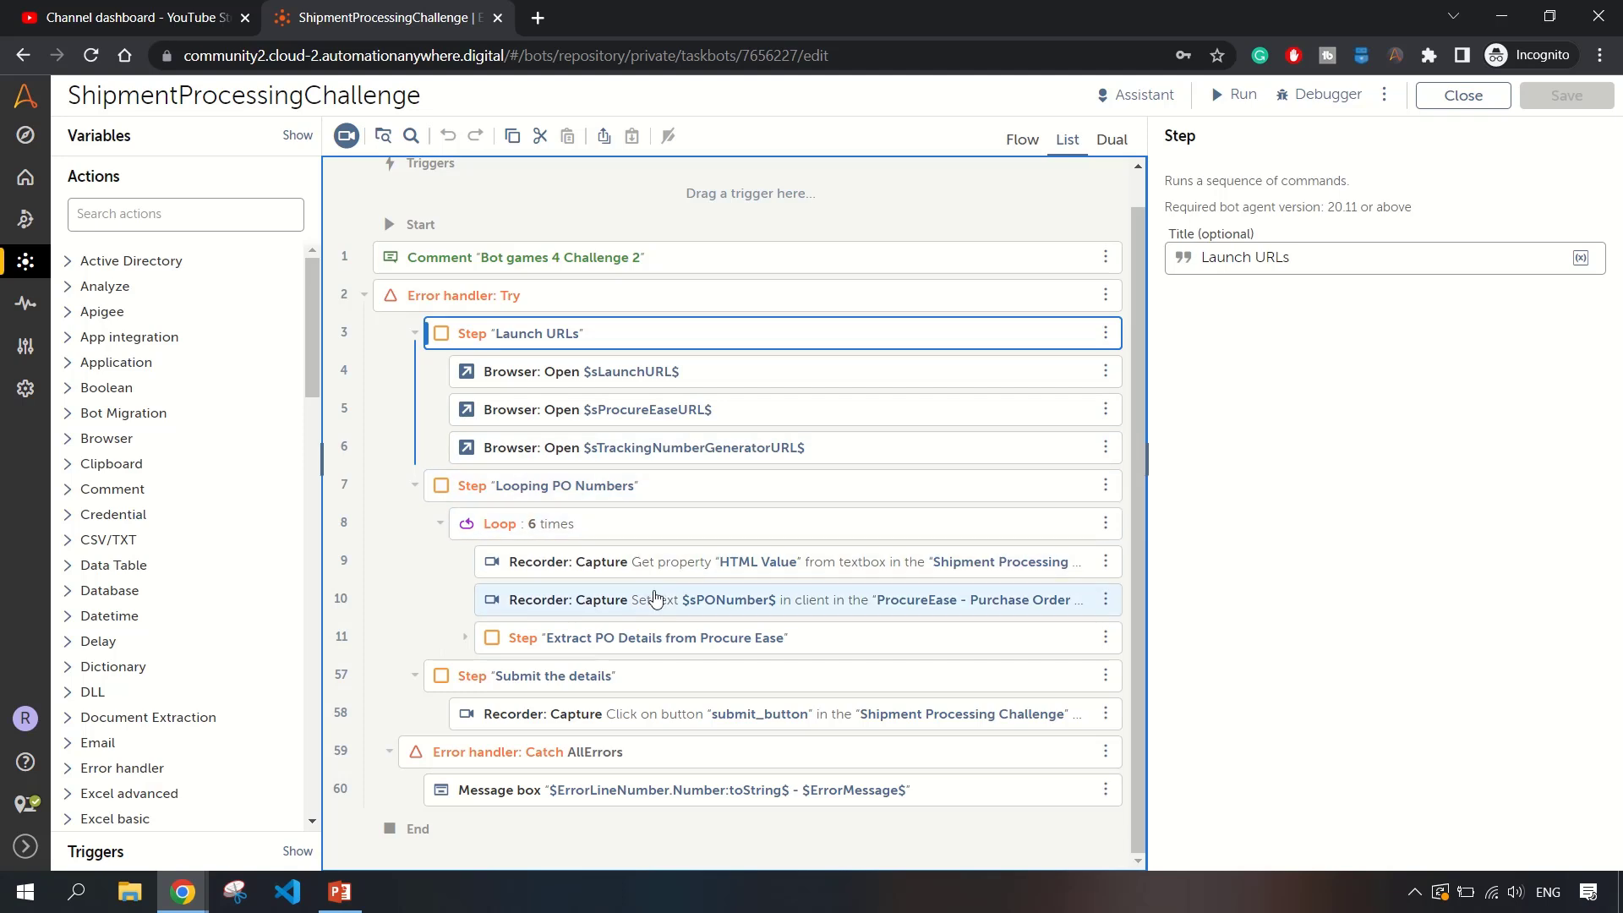
{"action": "left_click", "coordinate": [691, 579]}
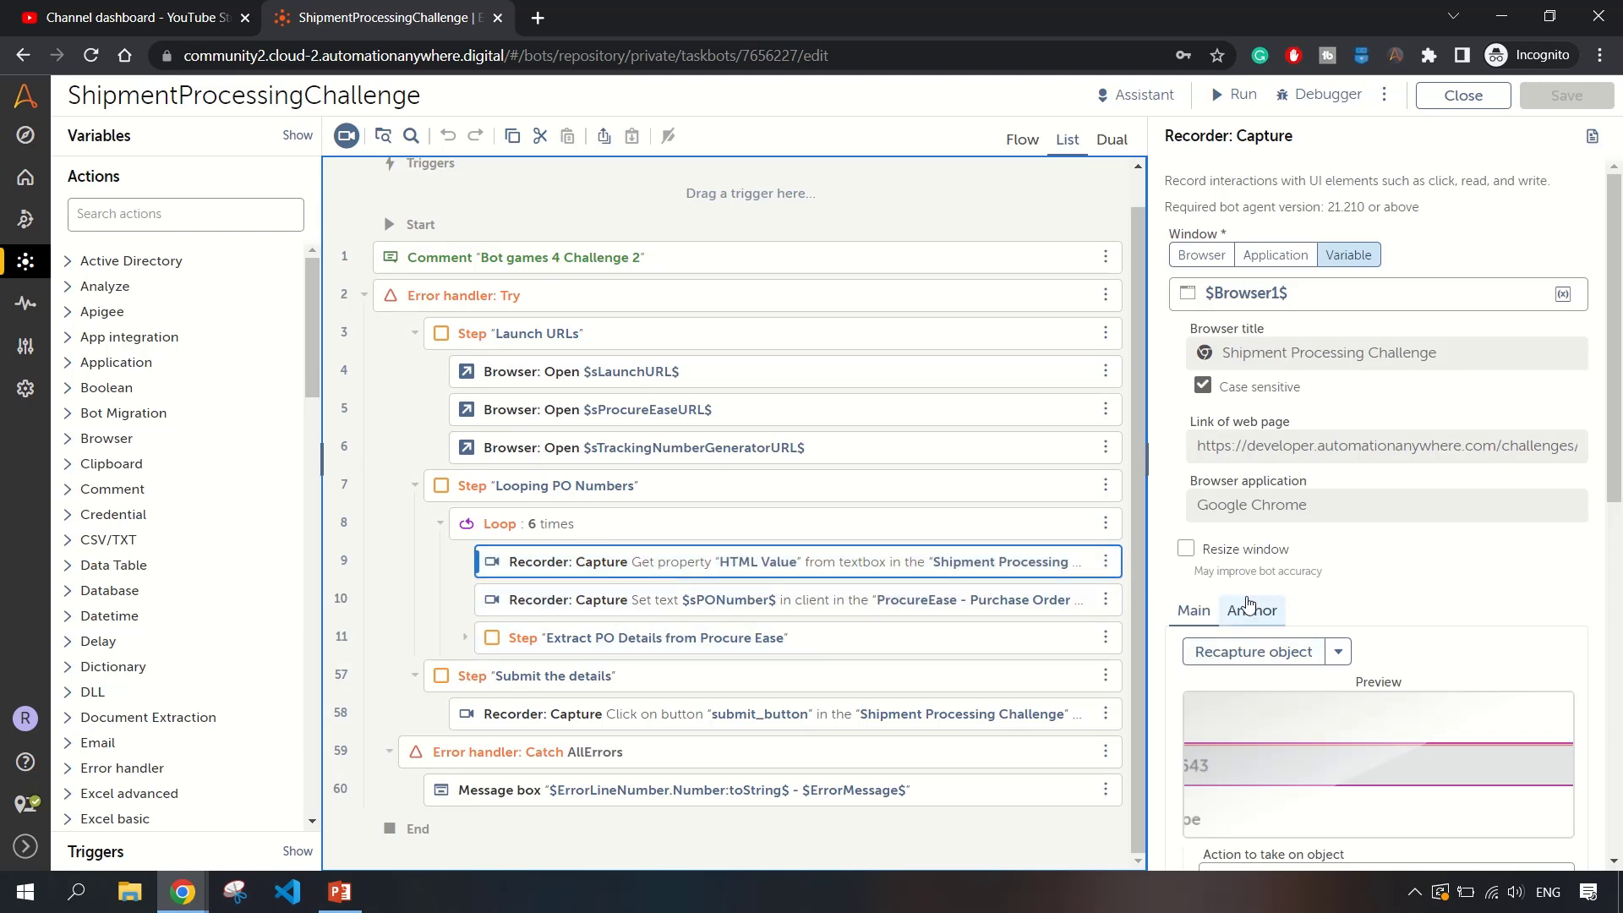
{"action": "scroll", "coordinate": [1320, 625], "scroll_direction": "down", "scroll_amount": 4}
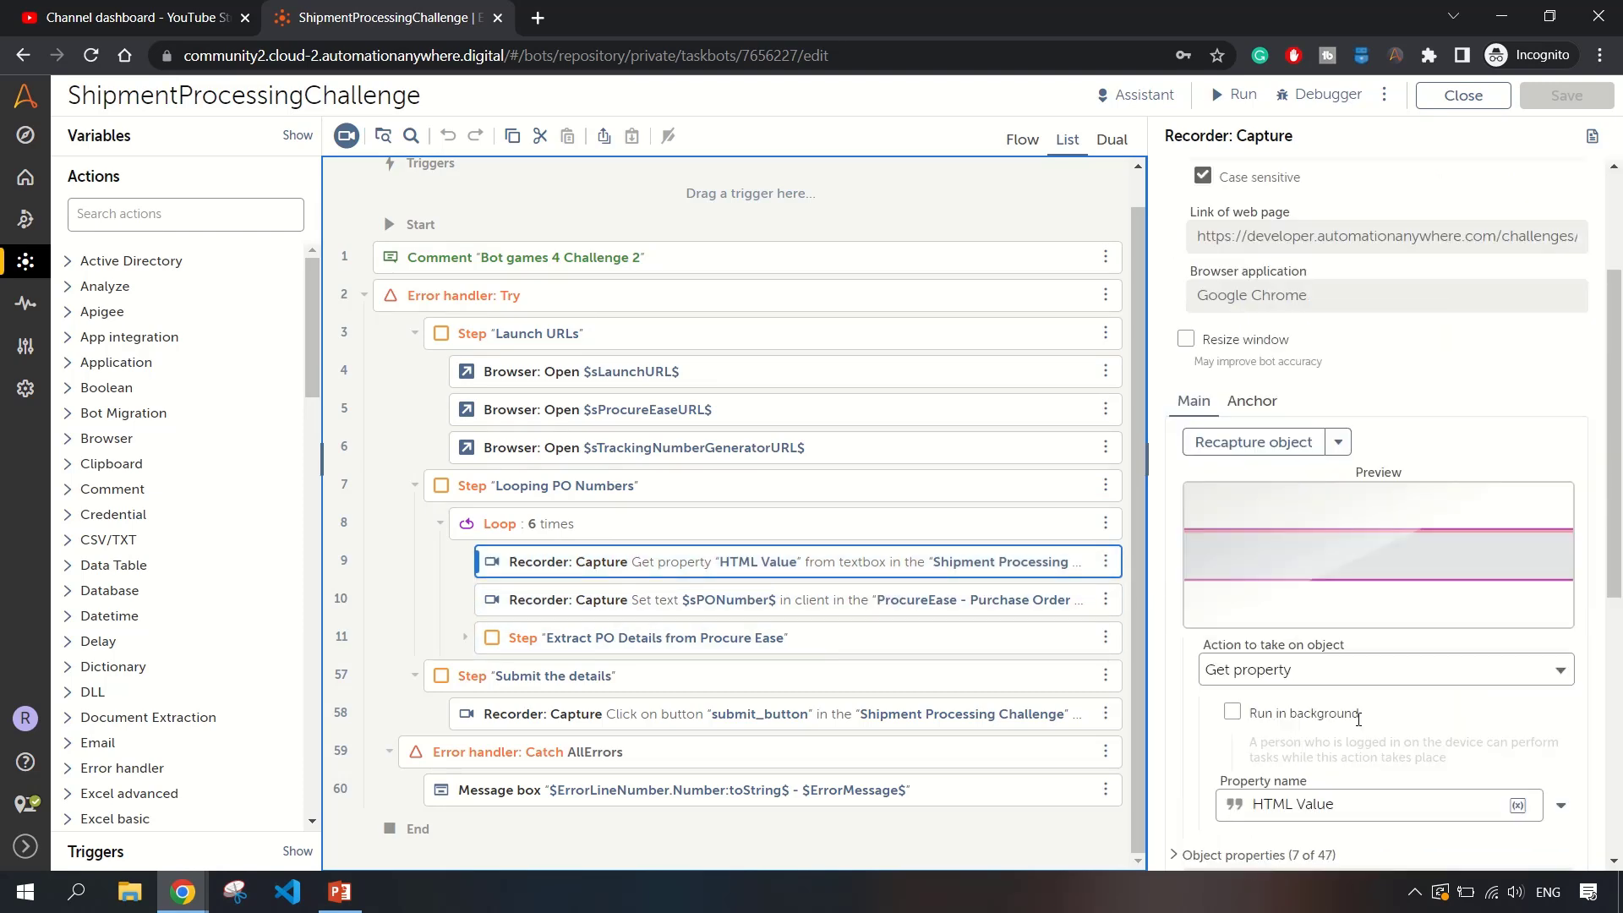
{"action": "left_click", "coordinate": [583, 618]}
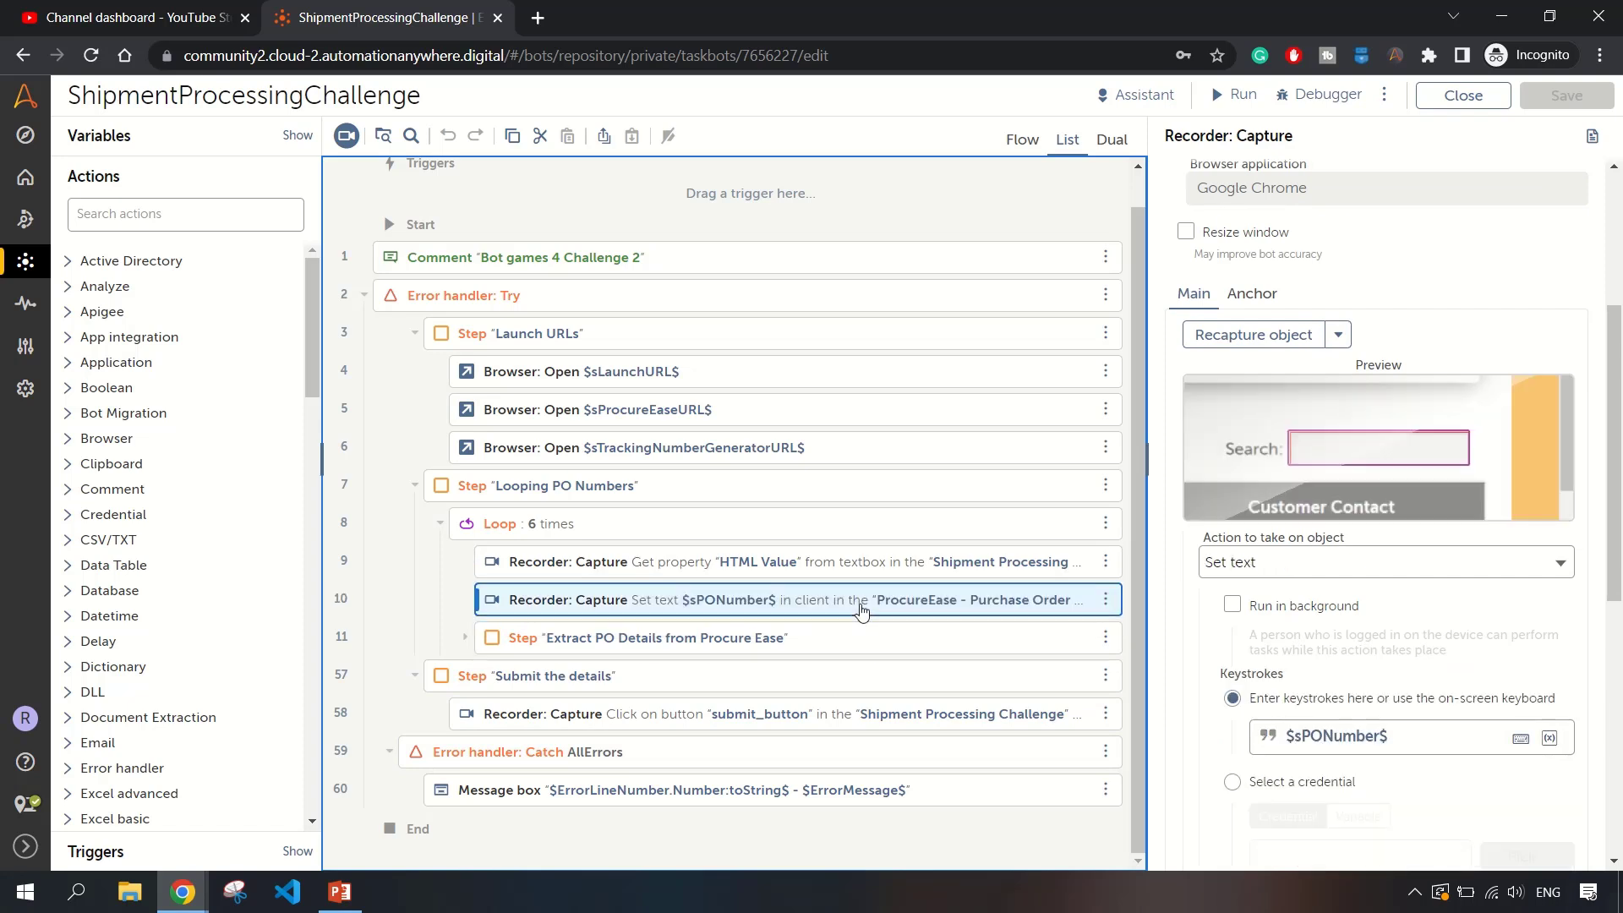
Expand the "Extract PO Details from Procure Ease" step and view its table capture and its "Enter values and generate tracking number" step.
{"action": "left_click", "coordinate": [496, 650]}
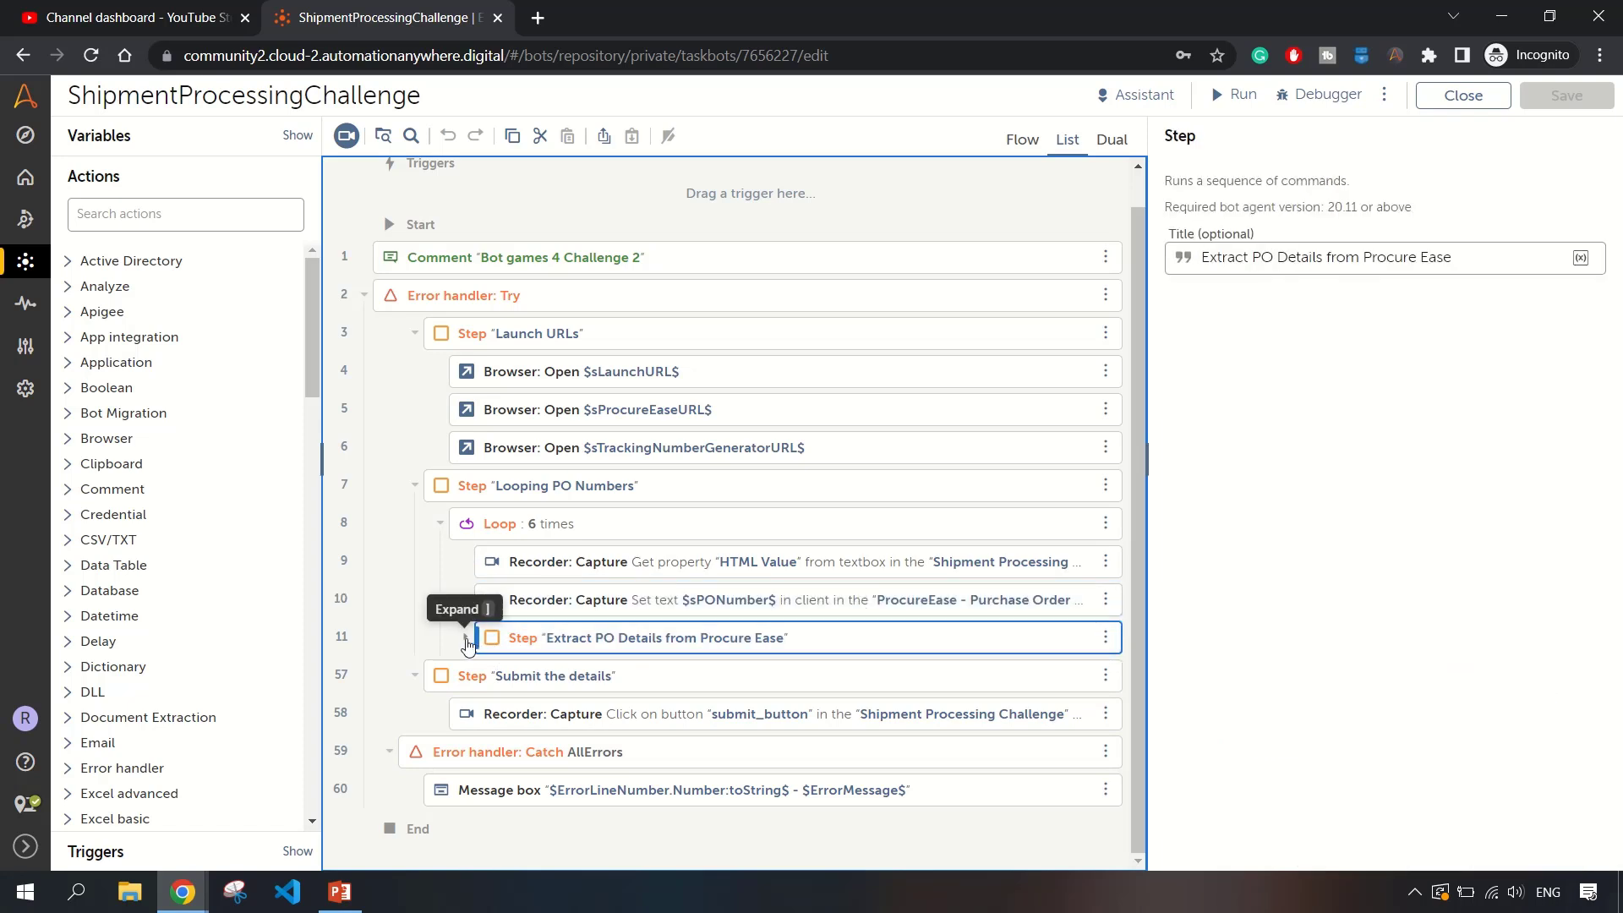
{"action": "left_click", "coordinate": [465, 638]}
{"action": "scroll", "coordinate": [717, 617], "scroll_direction": "down", "scroll_amount": 3}
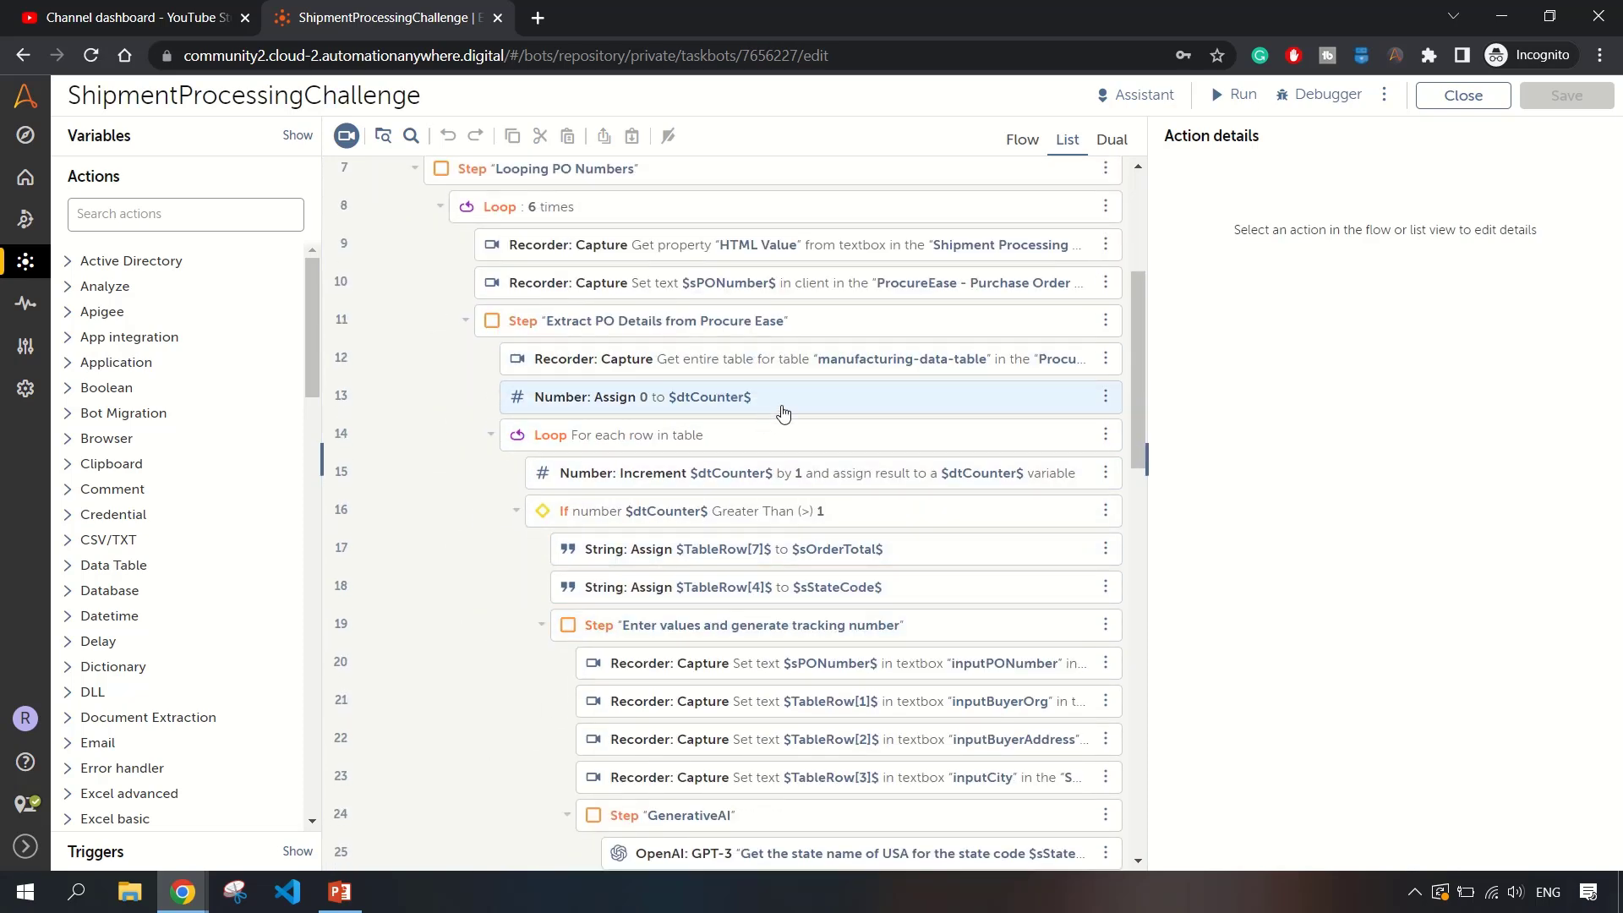
{"action": "left_click", "coordinate": [780, 365]}
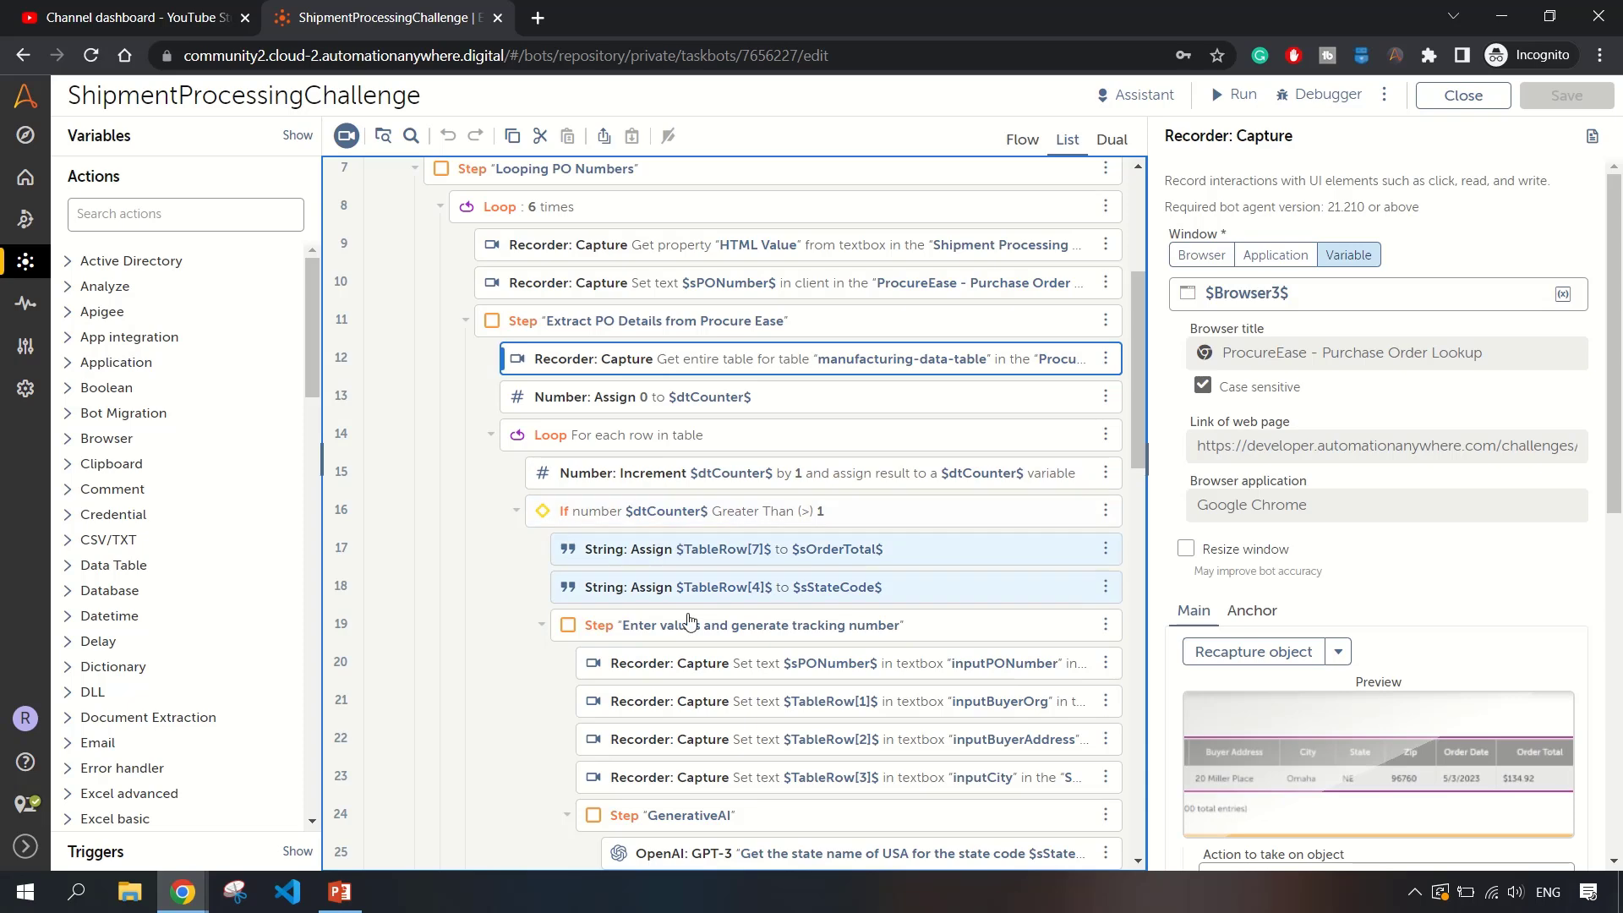
{"action": "left_click", "coordinate": [713, 632]}
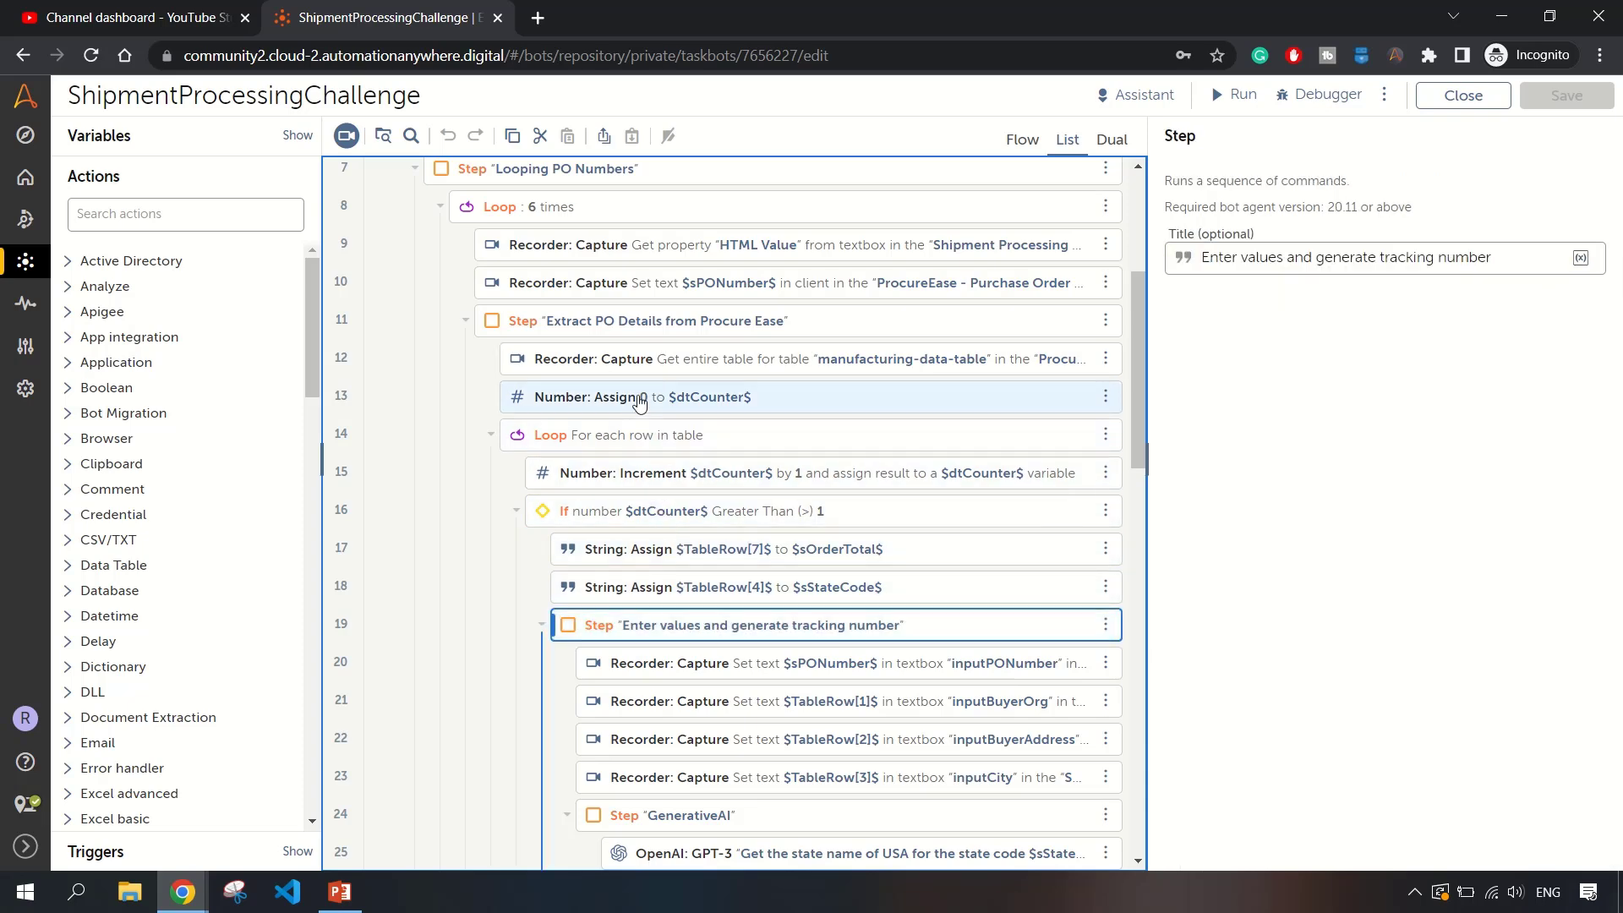
Inspect the $dtCounter$ assignment and the "Get table" capture's settings, down to its dtPODetails output variable.
{"action": "left_click", "coordinate": [672, 433]}
{"action": "left_click", "coordinate": [676, 397]}
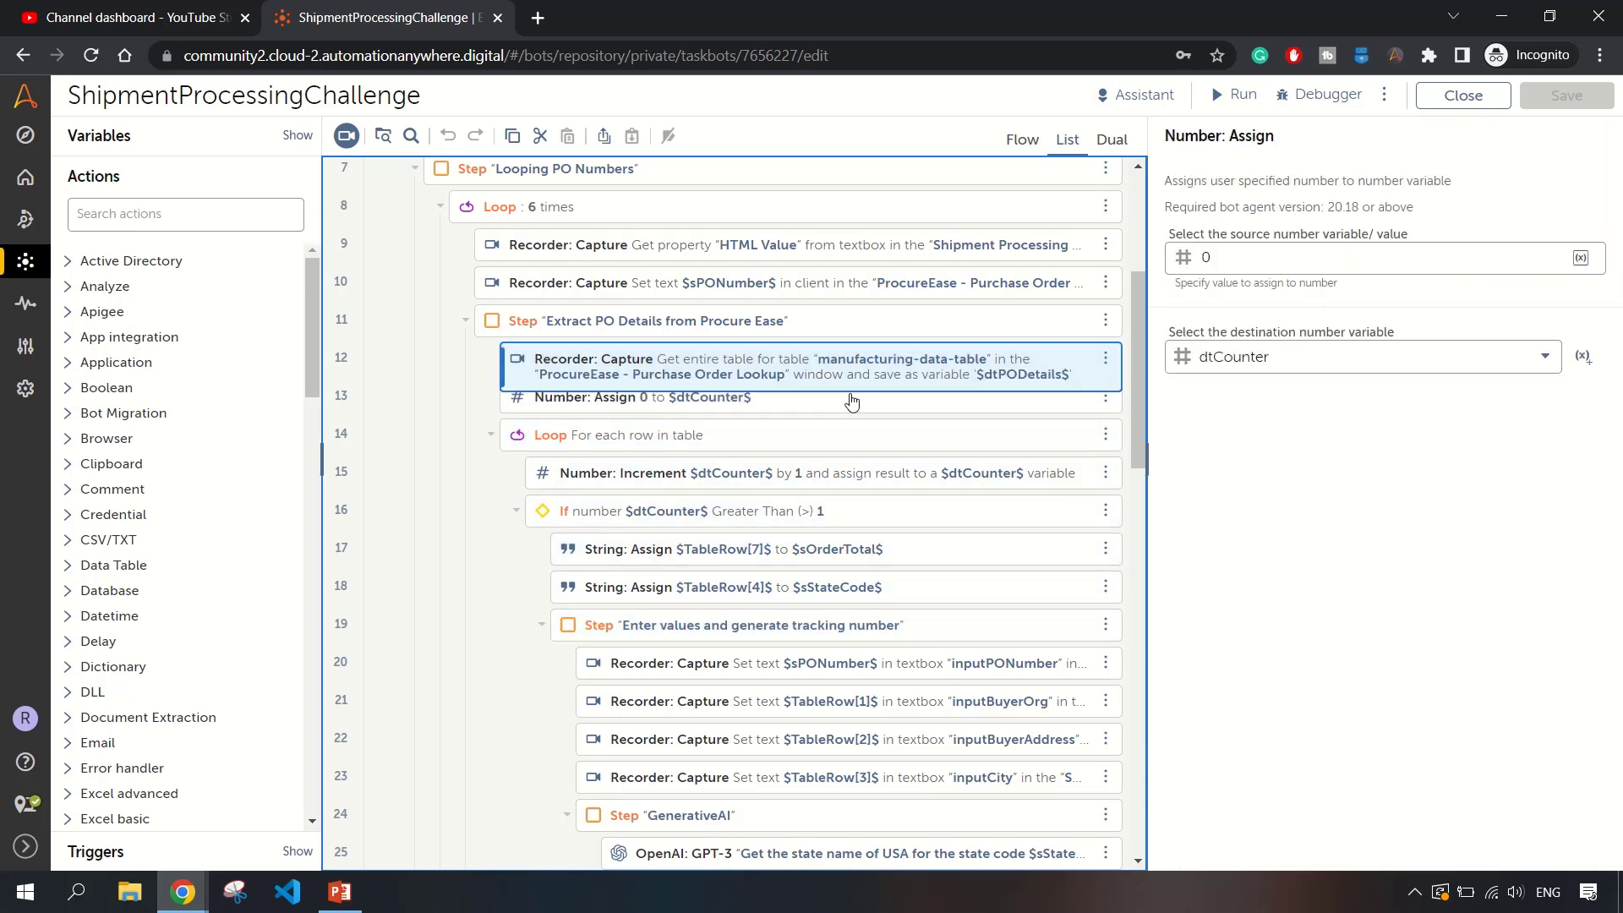
{"action": "left_click", "coordinate": [850, 359]}
{"action": "scroll", "coordinate": [1368, 597], "scroll_direction": "down", "scroll_amount": 6}
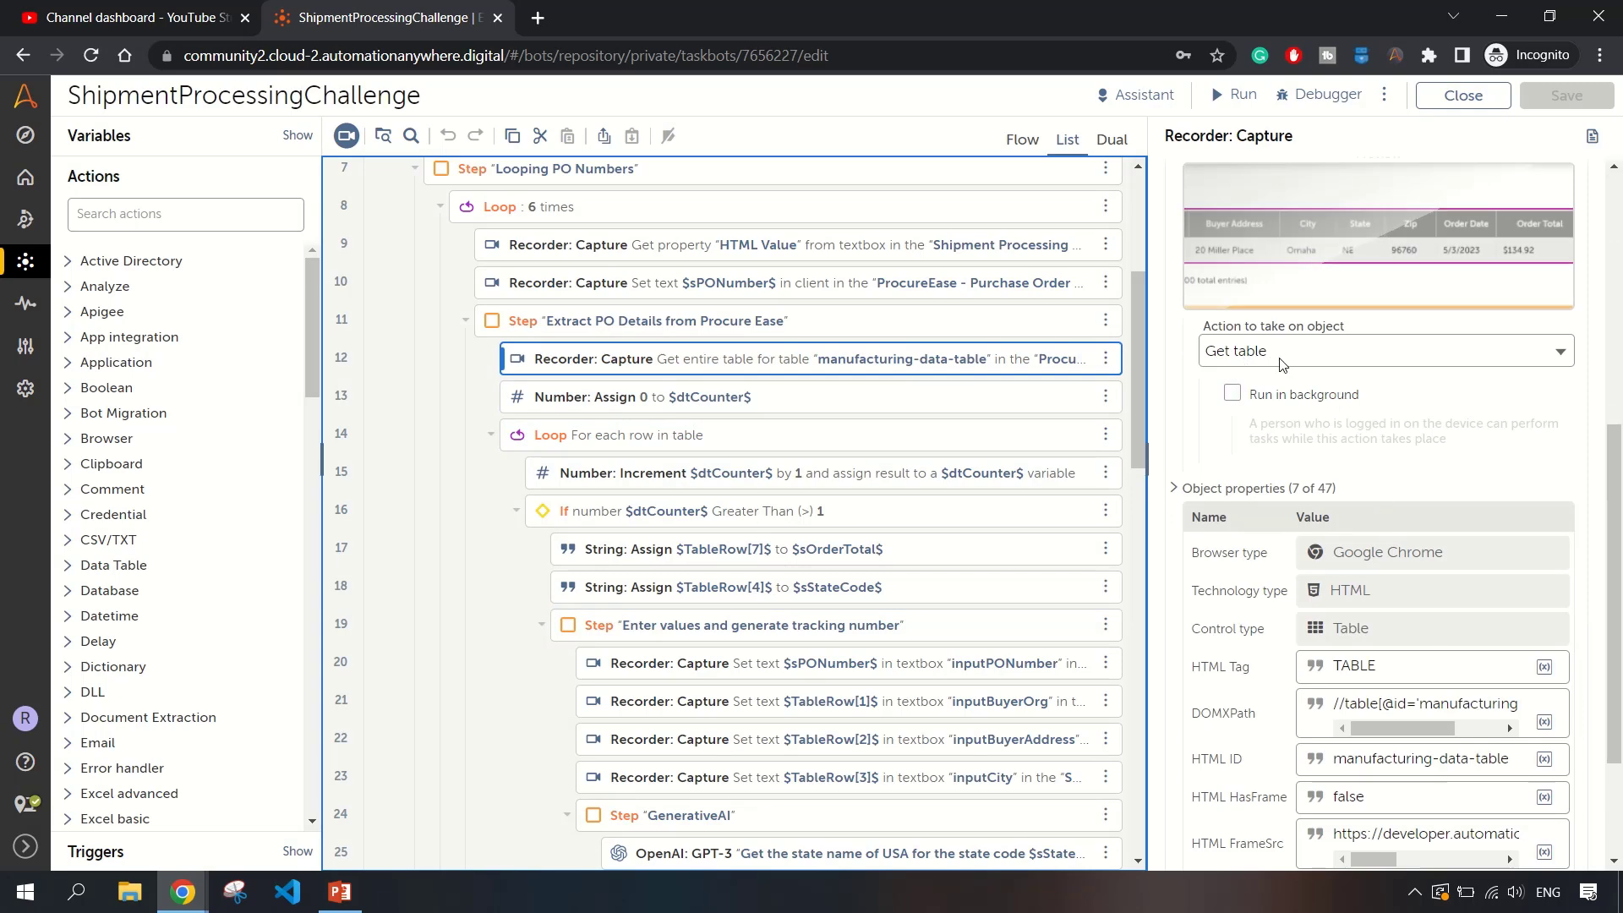
{"action": "scroll", "coordinate": [1401, 595], "scroll_direction": "down", "scroll_amount": 2}
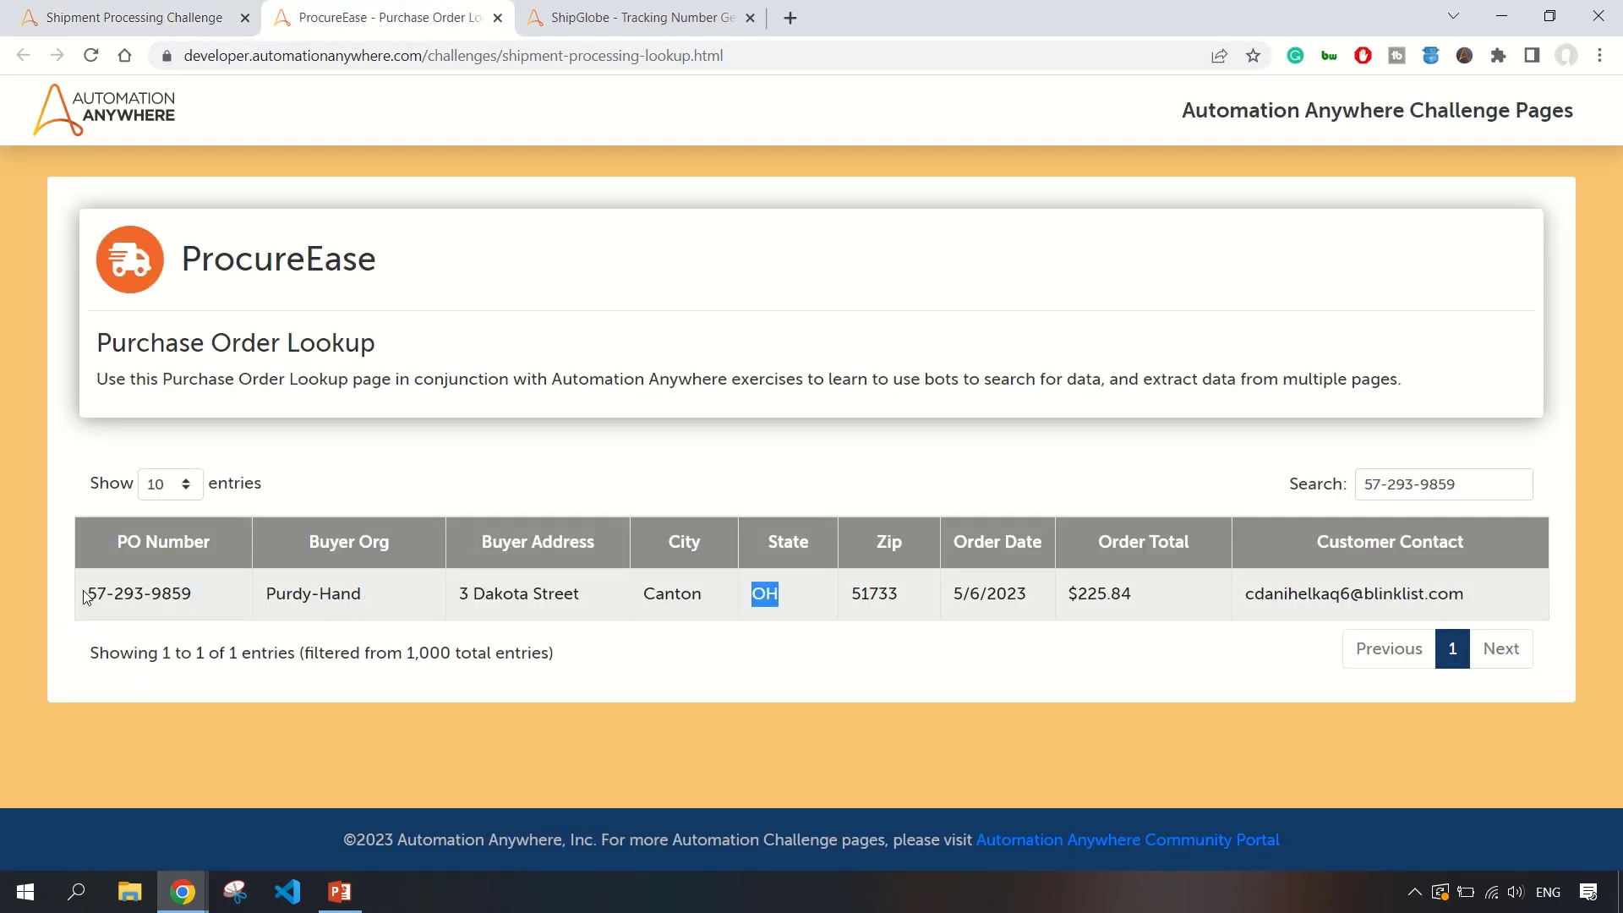
Highlight the order's full row in the ProcureEase table and return to the bot's actions that use the extracted row.
{"action": "left_click_drag", "start_coordinate": [85, 597], "coordinate": [1460, 587]}
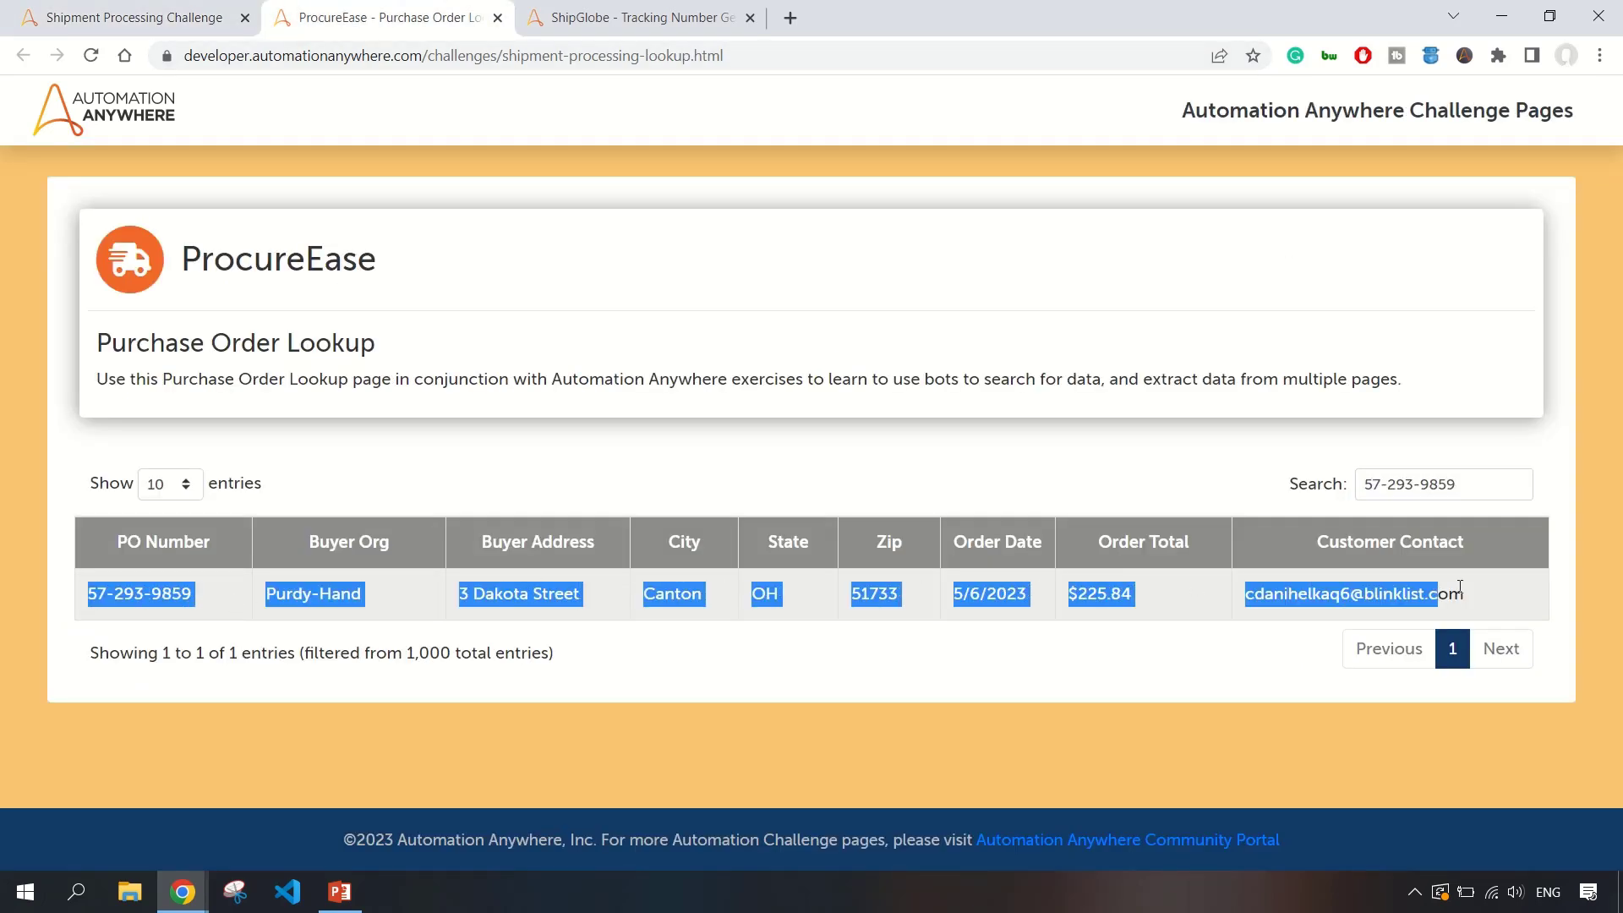
{"action": "key", "text": "alt+Tab"}
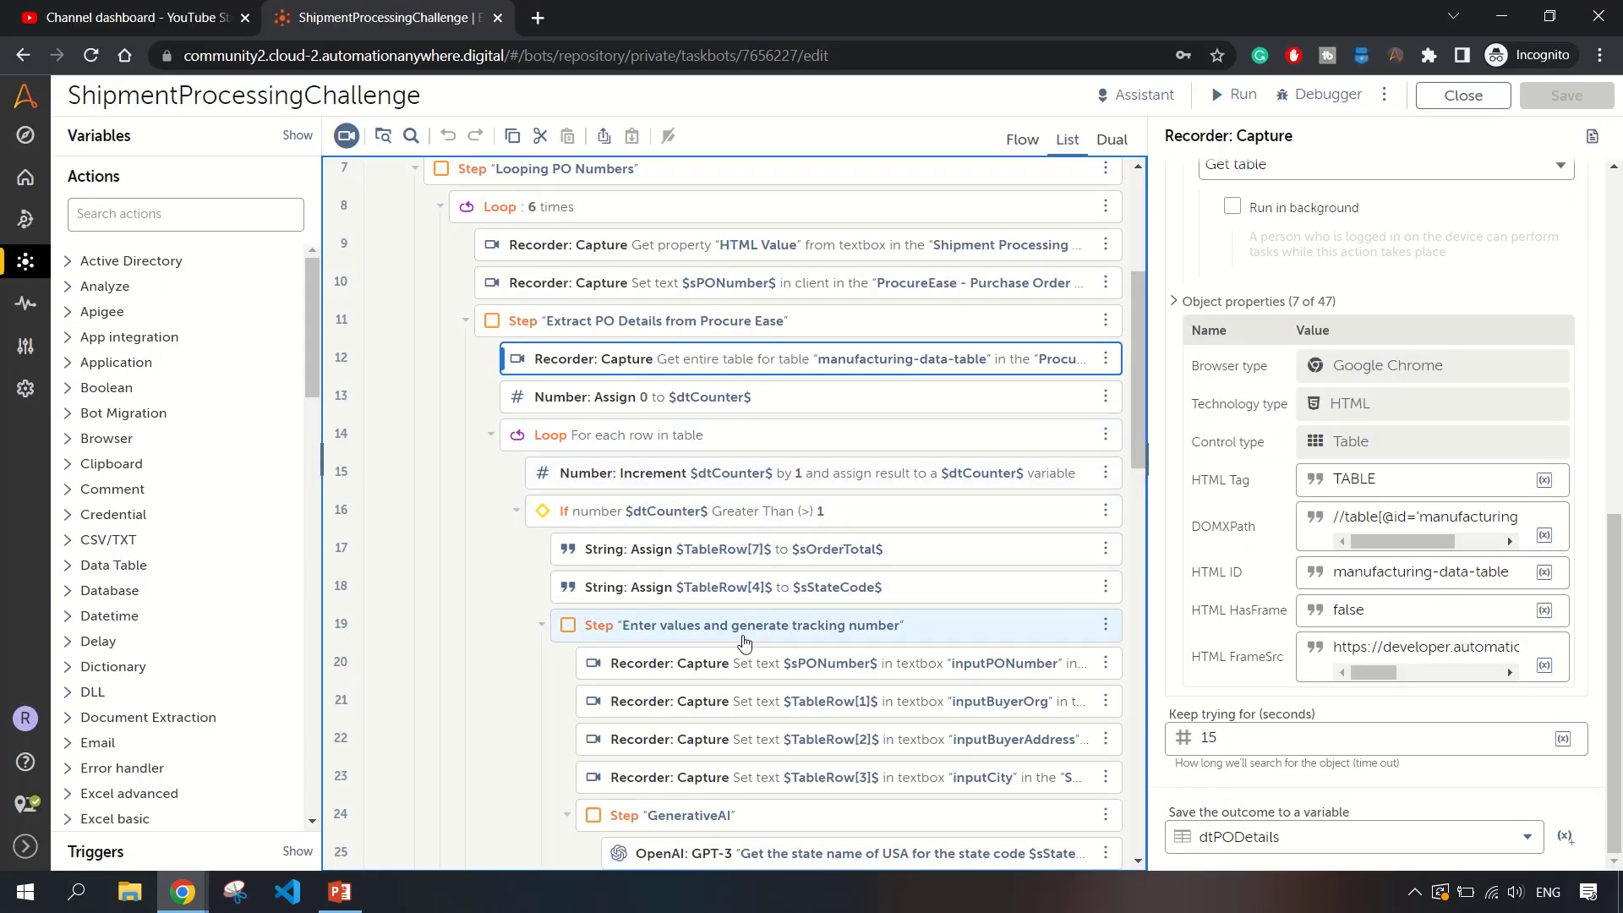
{"action": "scroll", "coordinate": [778, 642], "scroll_direction": "down", "scroll_amount": 1}
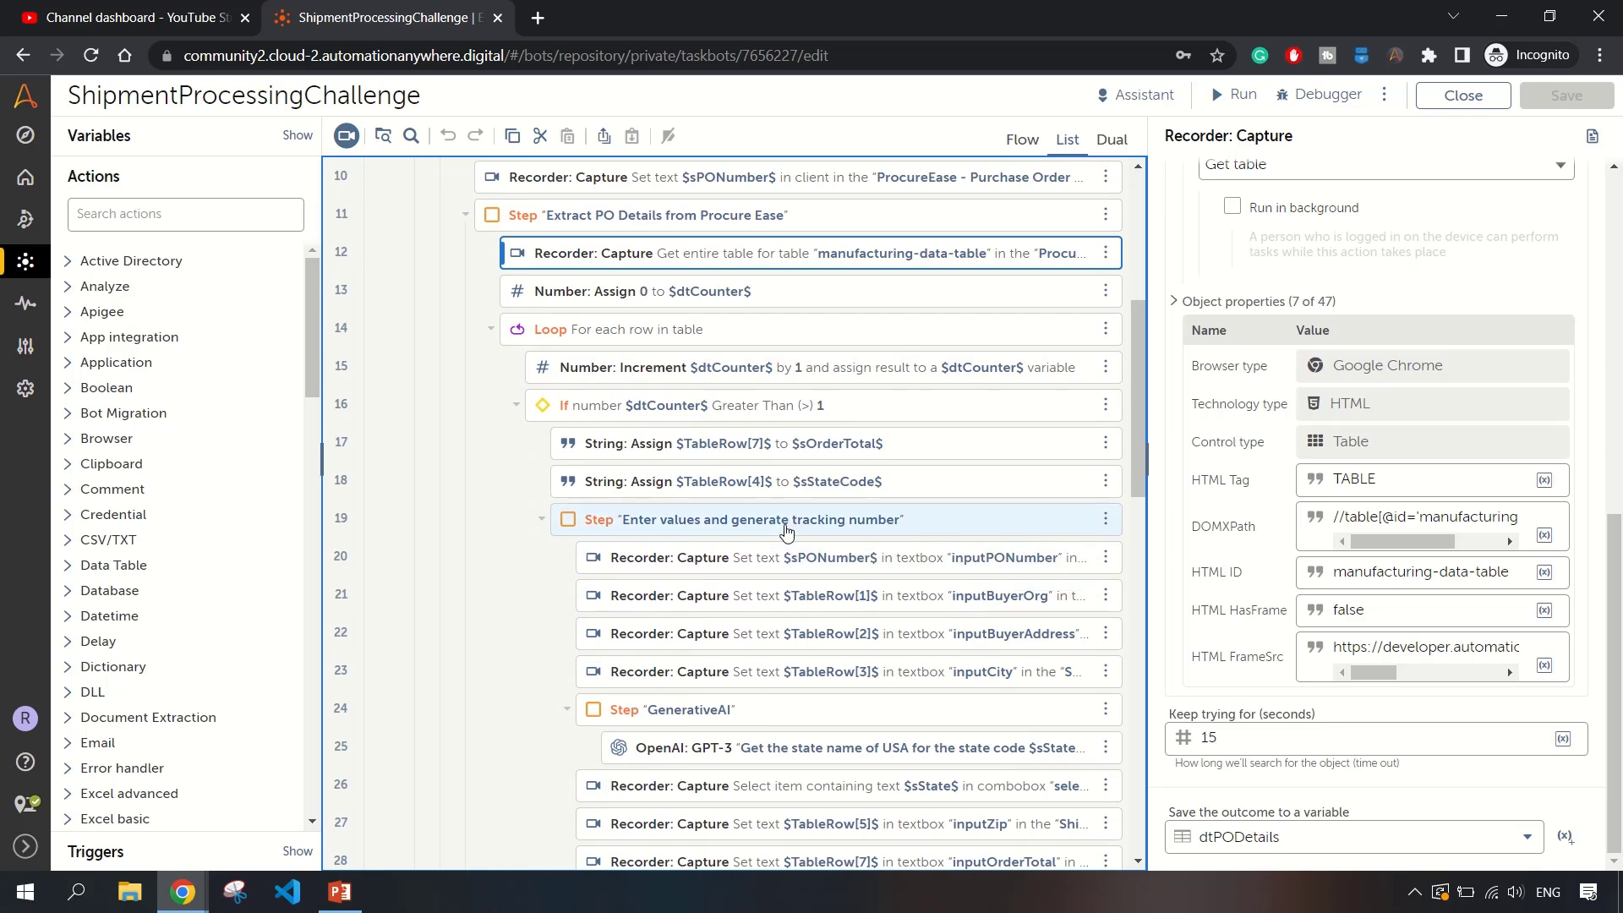
Switch to ShipGlobe, try generating a tracking number from the empty form, and dismiss the result dialog.
{"action": "key", "text": "alt+Tab"}
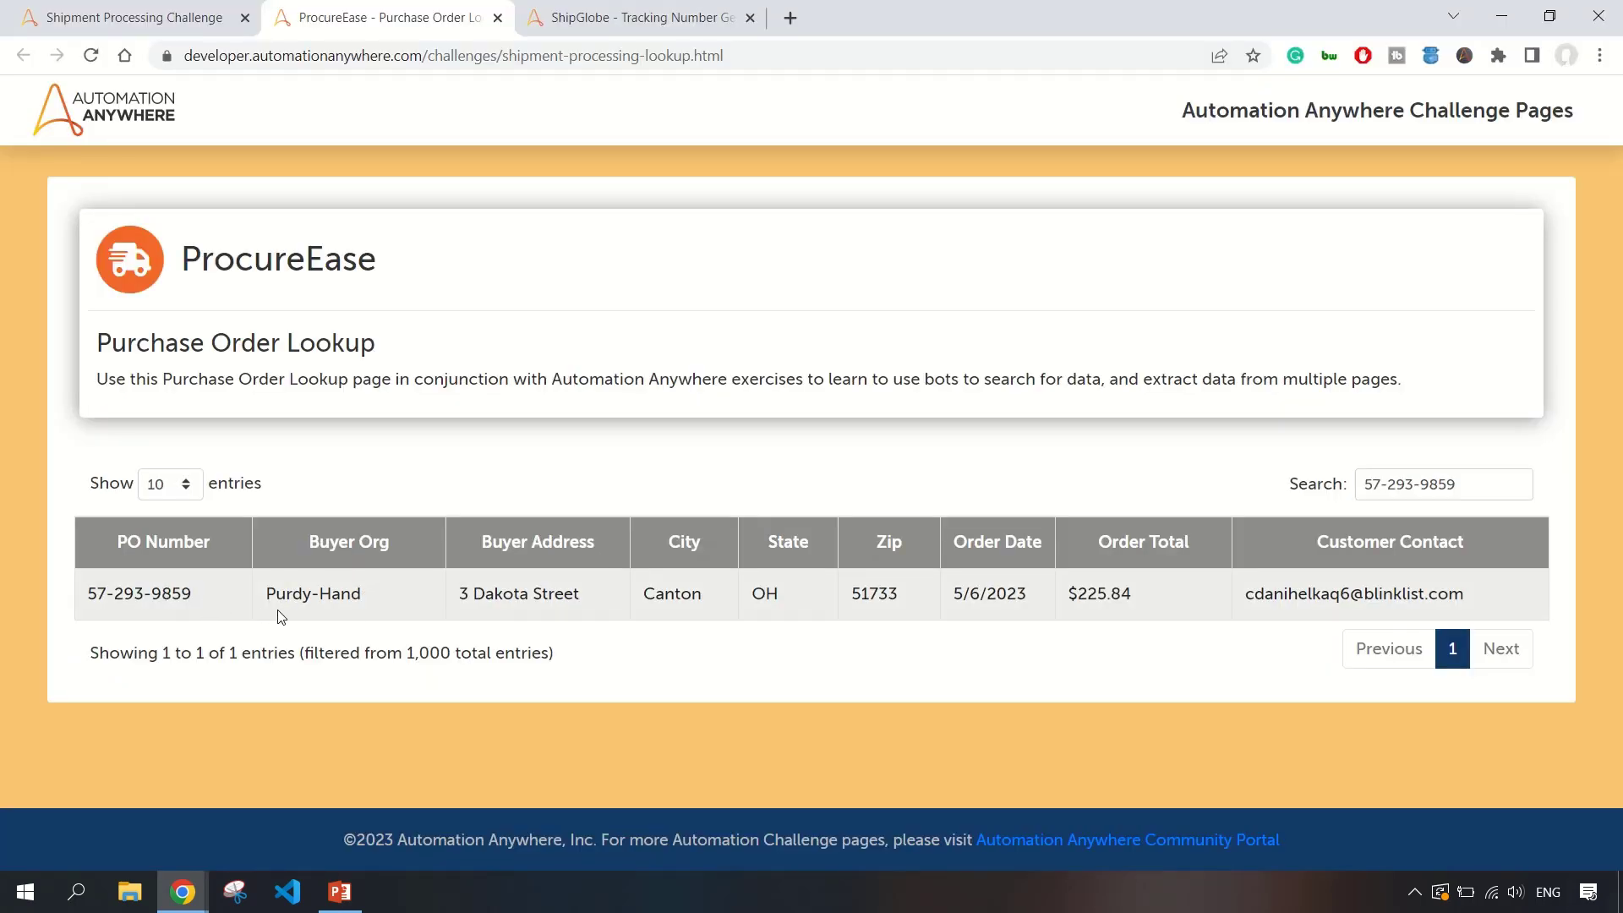
{"action": "left_click", "coordinate": [643, 17]}
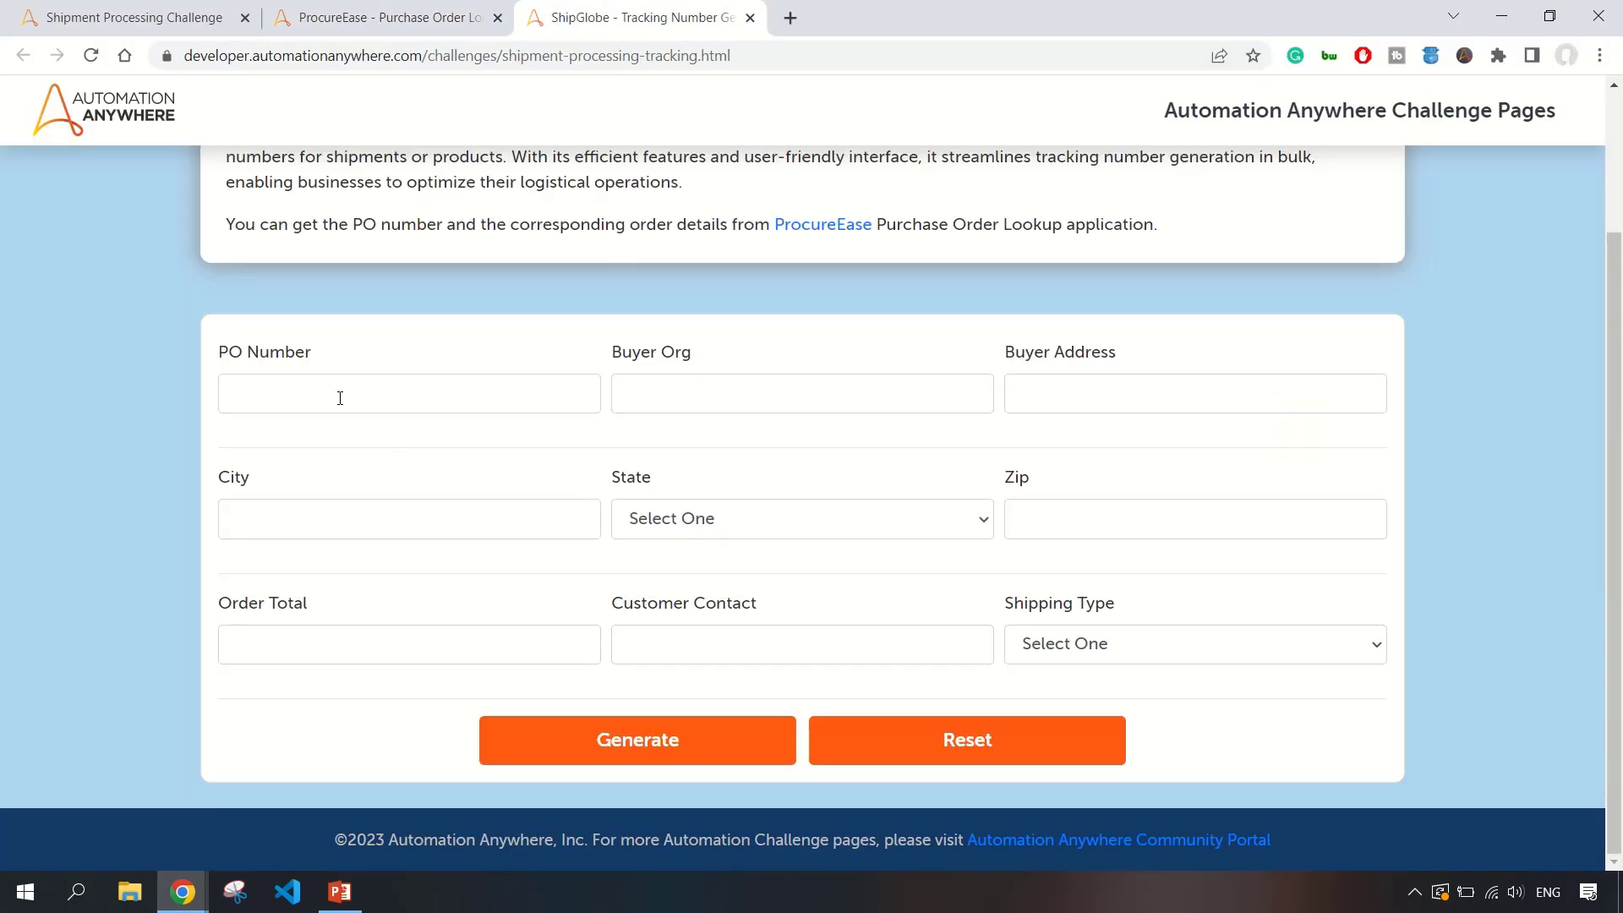
{"action": "left_click", "coordinate": [677, 762]}
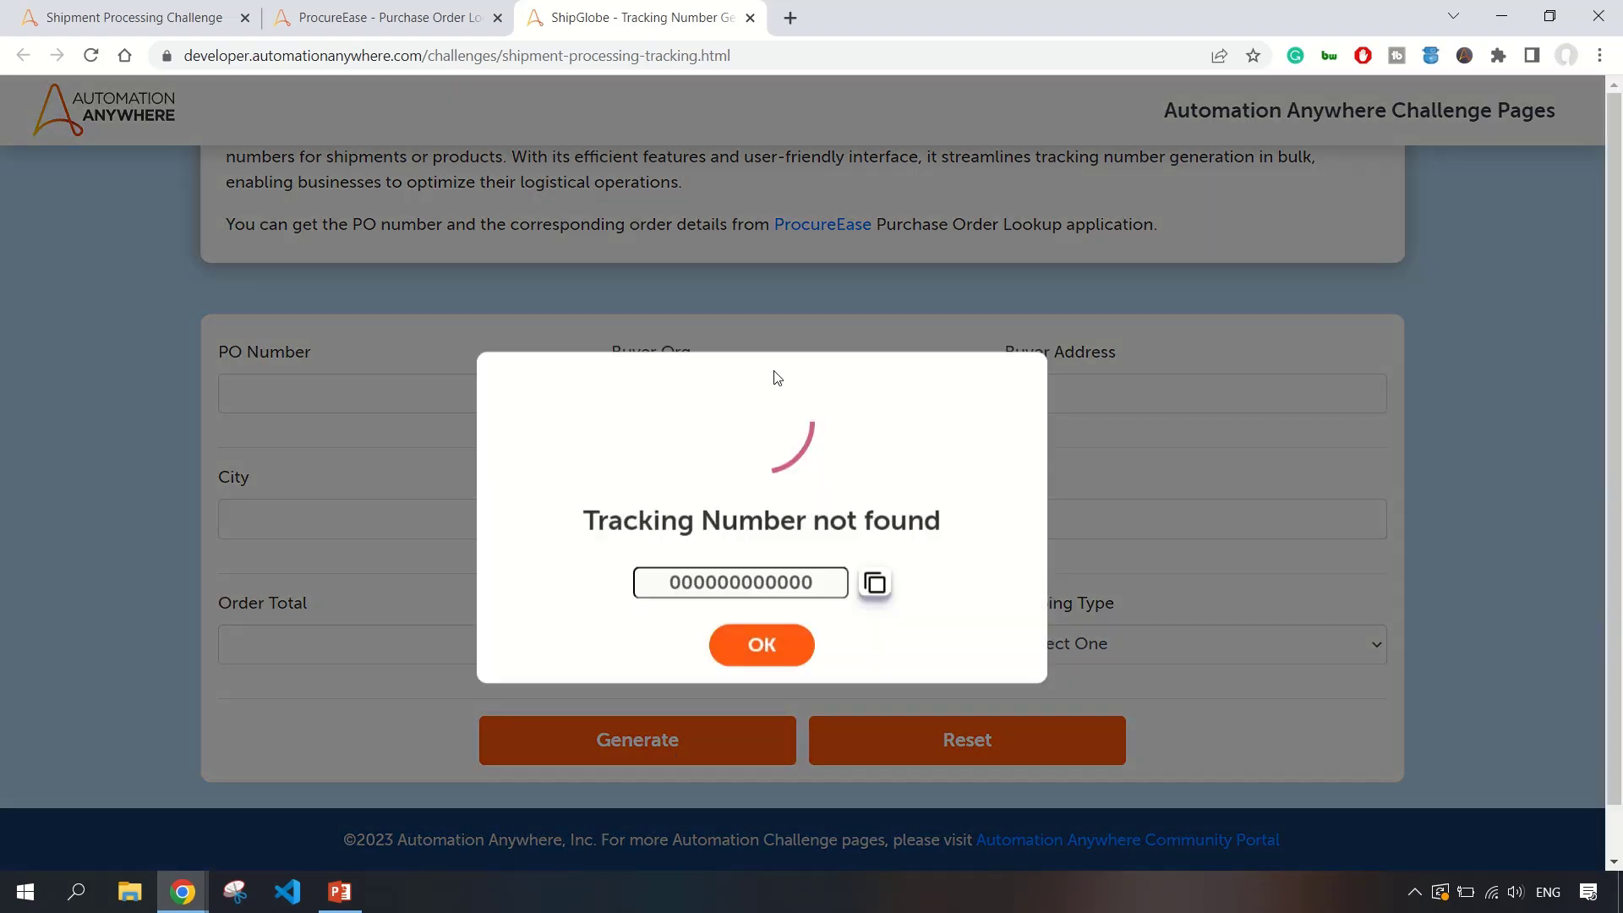
{"action": "left_click_drag", "start_coordinate": [623, 509], "coordinate": [796, 511]}
{"action": "left_click", "coordinate": [803, 672]}
Return to the bot and inspect the OpenAI: GPT-3 action's model and its prompt for converting $sStateCode$ to a state name.
{"action": "key", "text": "alt+Tab"}
{"action": "scroll", "coordinate": [826, 464], "scroll_direction": "down", "scroll_amount": 5}
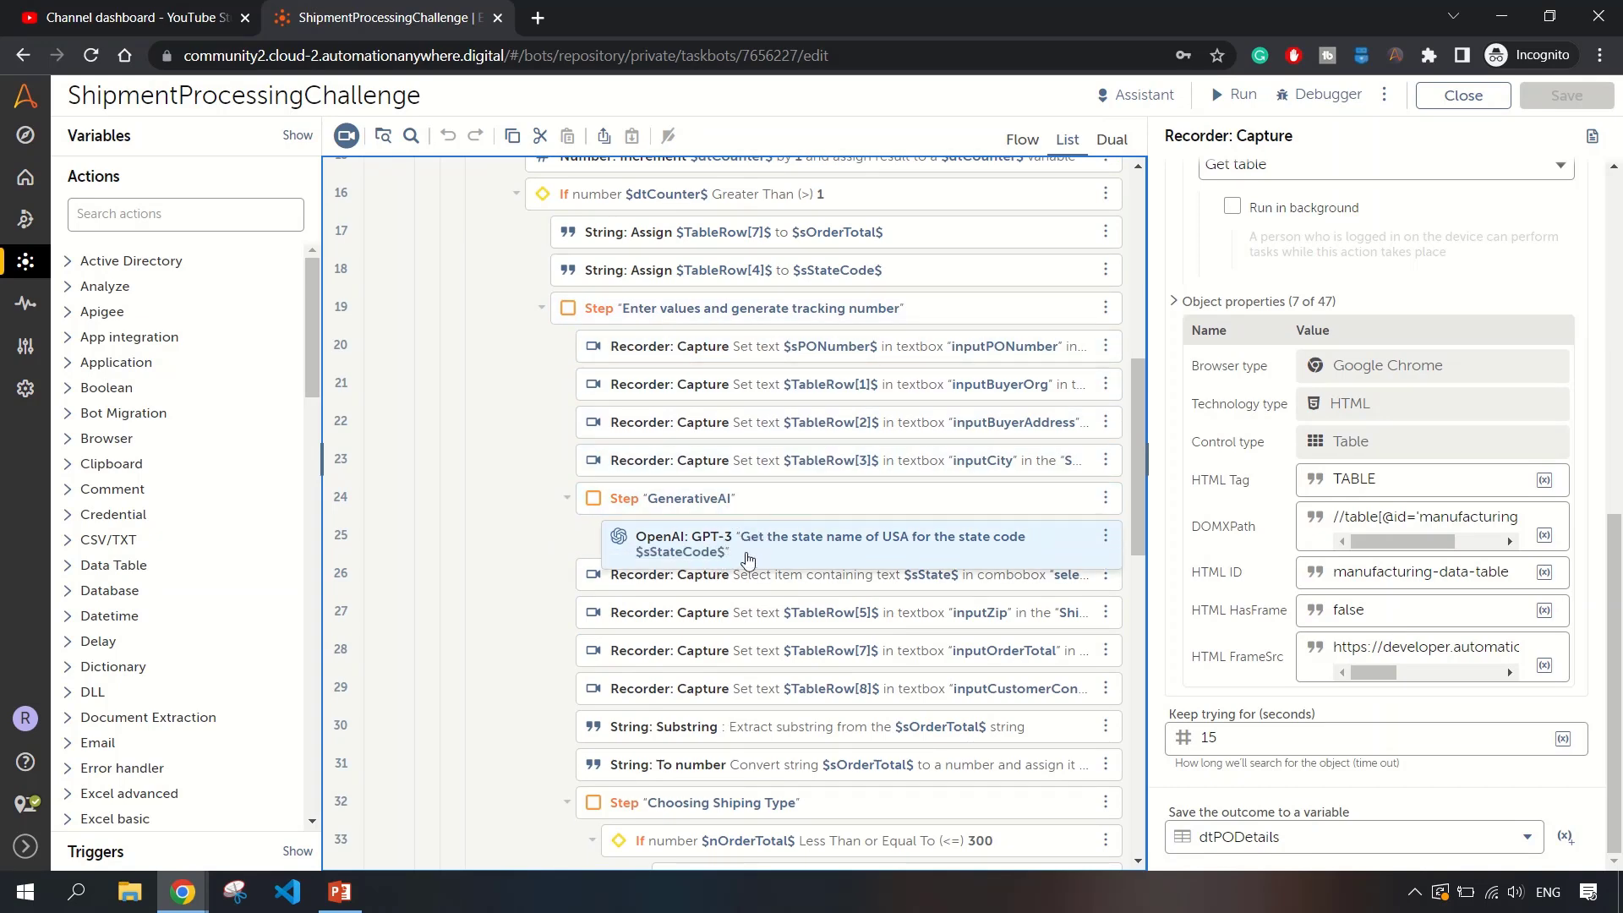
{"action": "left_click", "coordinate": [769, 559]}
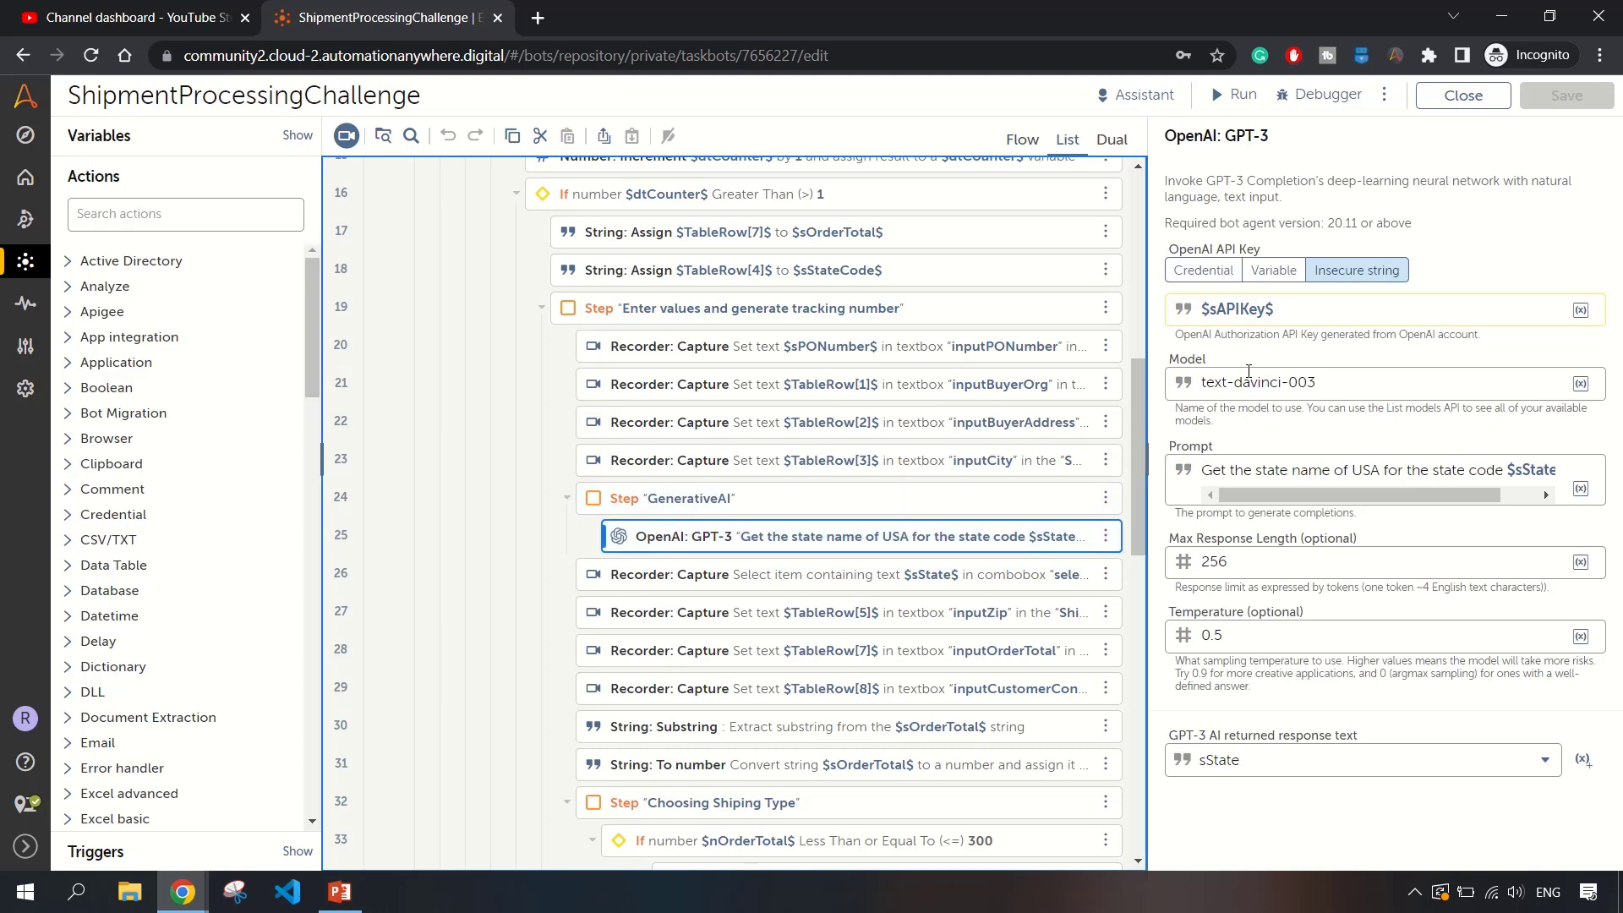
{"action": "left_click_drag", "start_coordinate": [1206, 382], "coordinate": [1522, 494]}
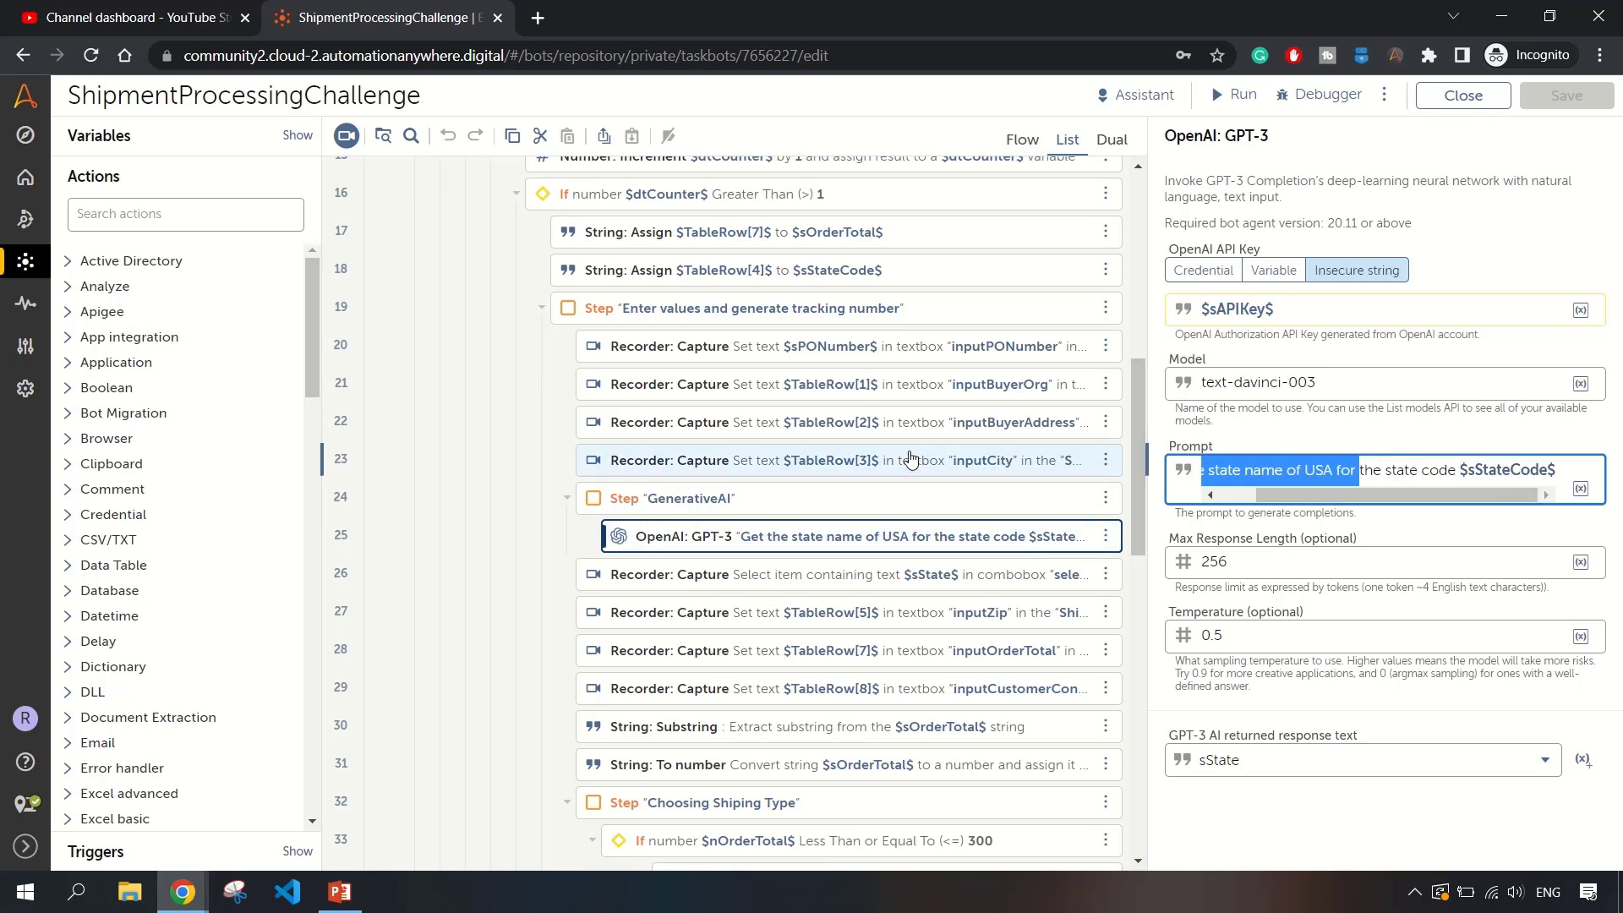
Check the order's state code in ProcureEase, and inspect the bot's capture that selects $sState$ in the State combobox.
{"action": "key", "text": "alt+Tab"}
{"action": "left_click", "coordinate": [419, 25]}
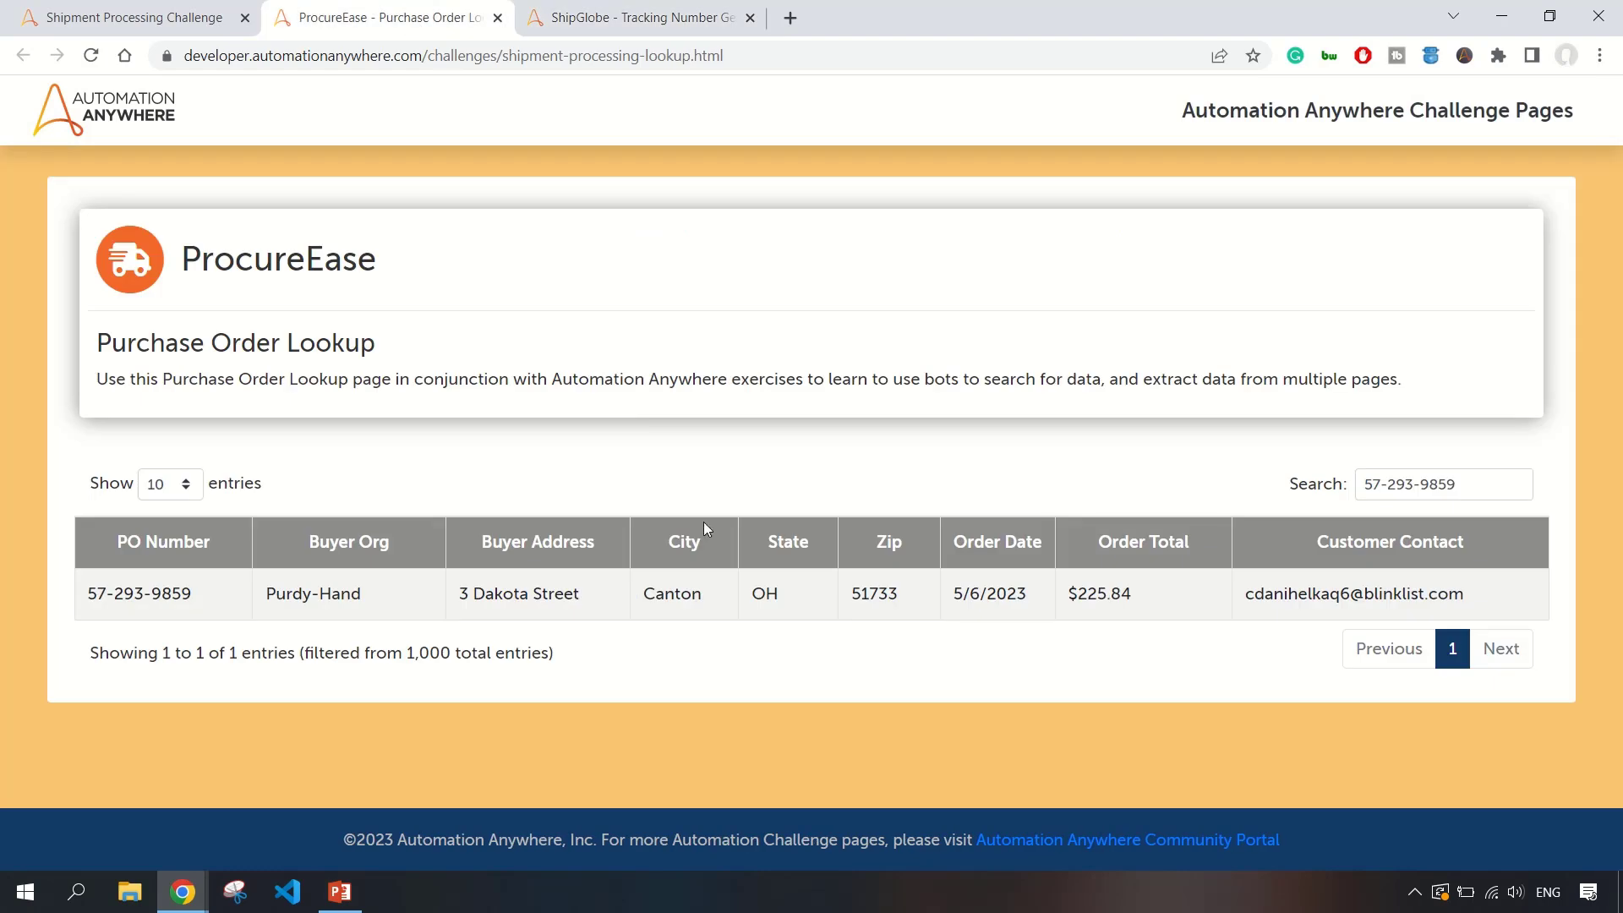
{"action": "key", "text": "alt+Tab"}
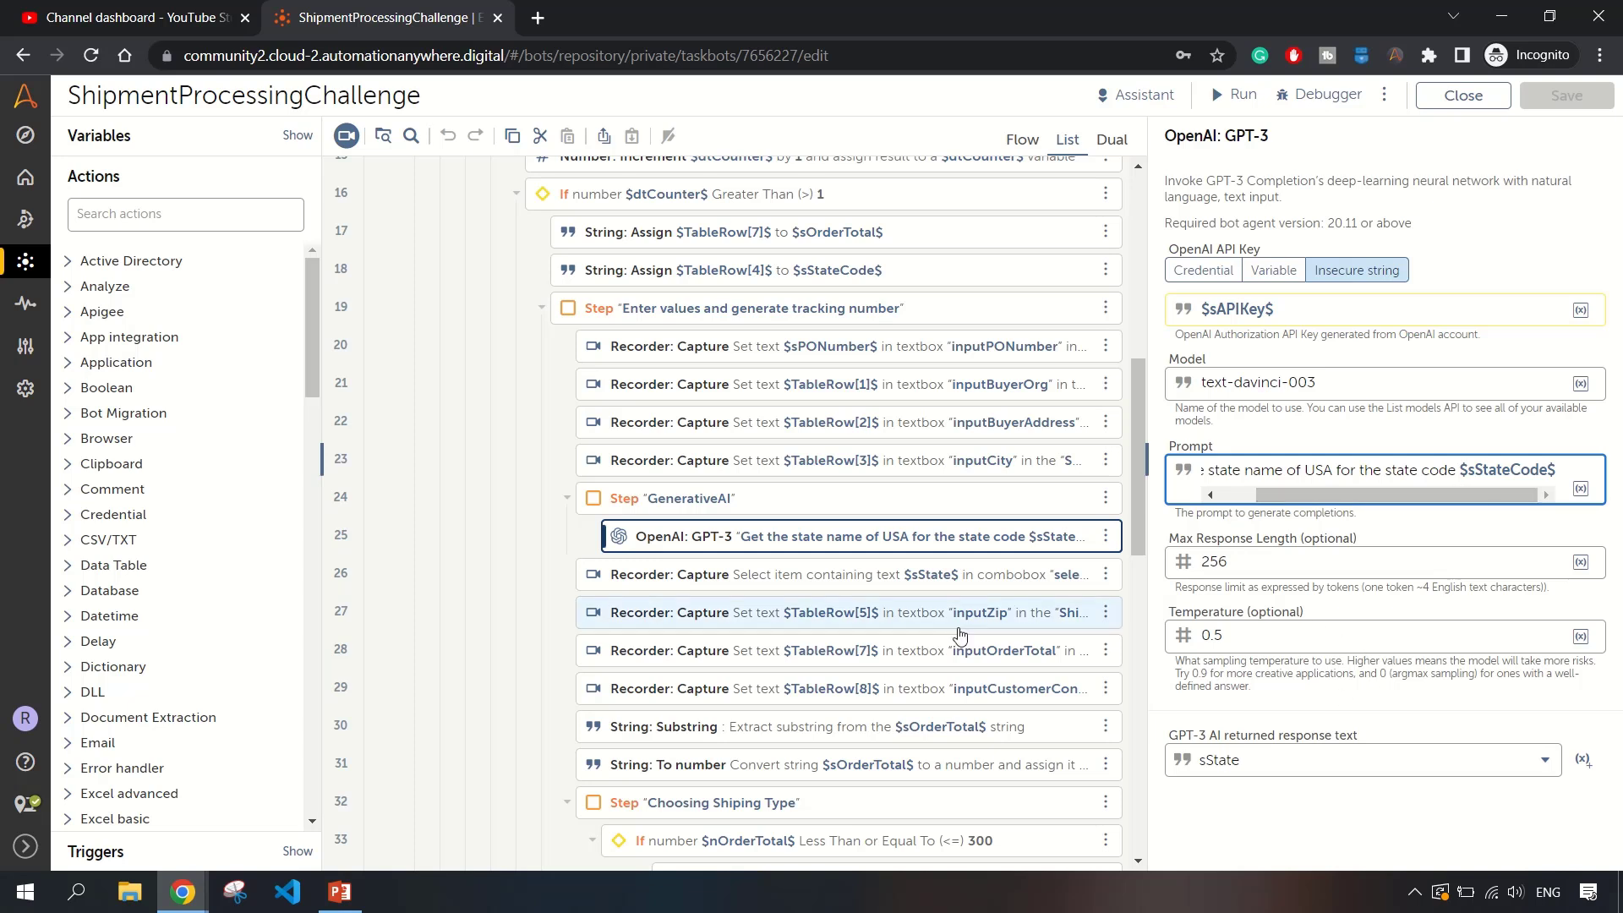
{"action": "left_click", "coordinate": [947, 578]}
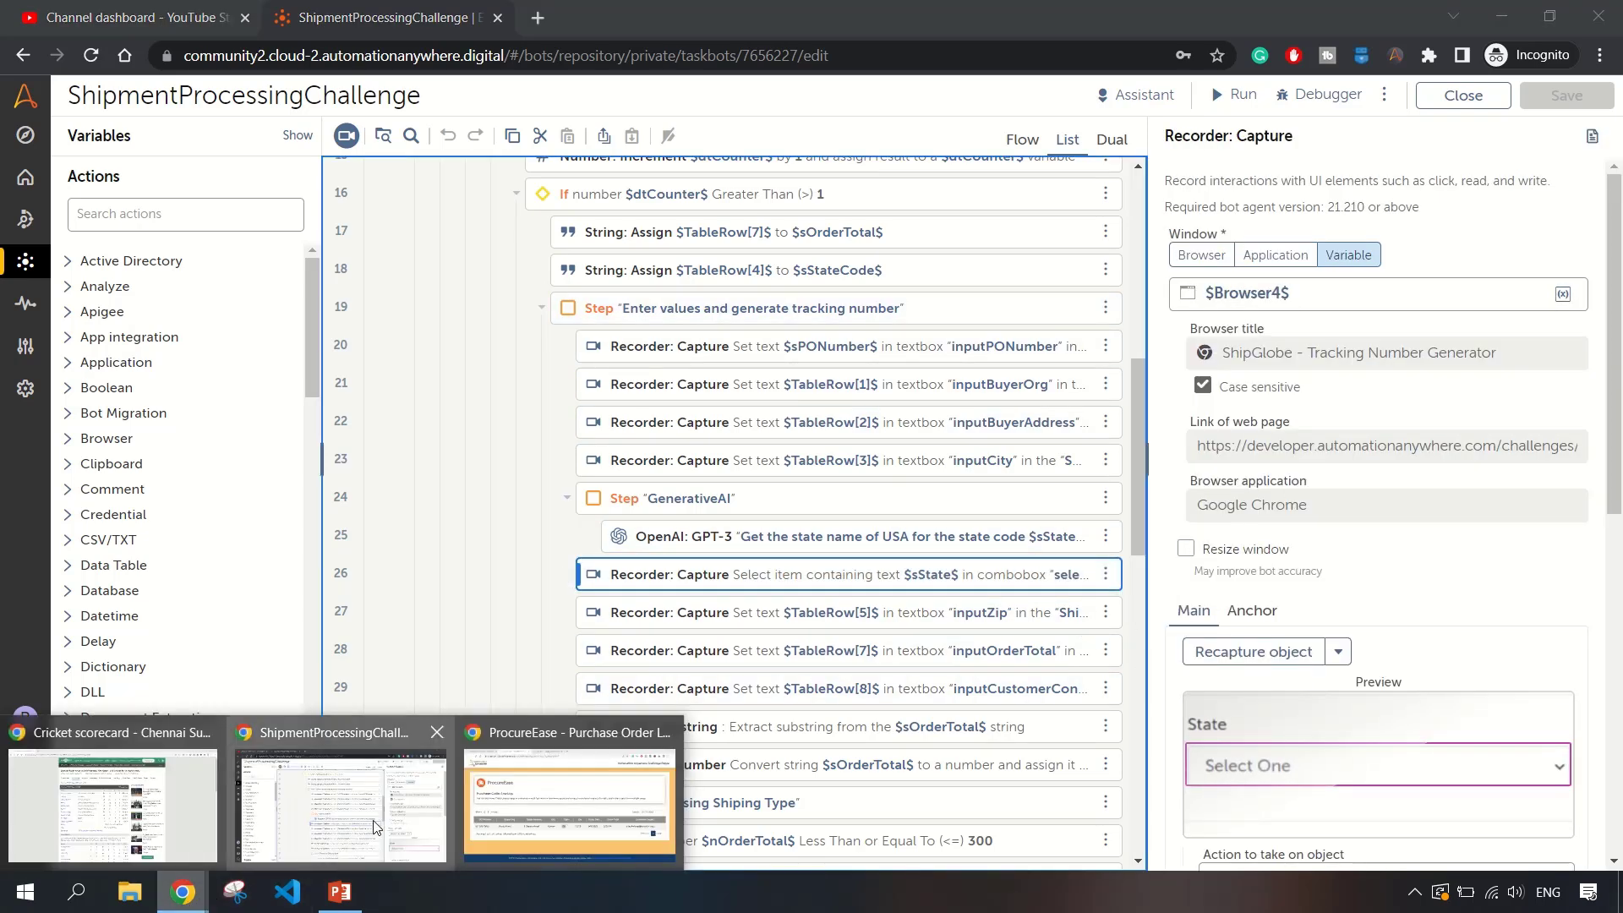
Switch to the ShipGlobe form and choose Ohio as the State.
{"action": "mouse_move", "coordinate": [180, 889]}
{"action": "left_click", "coordinate": [525, 818]}
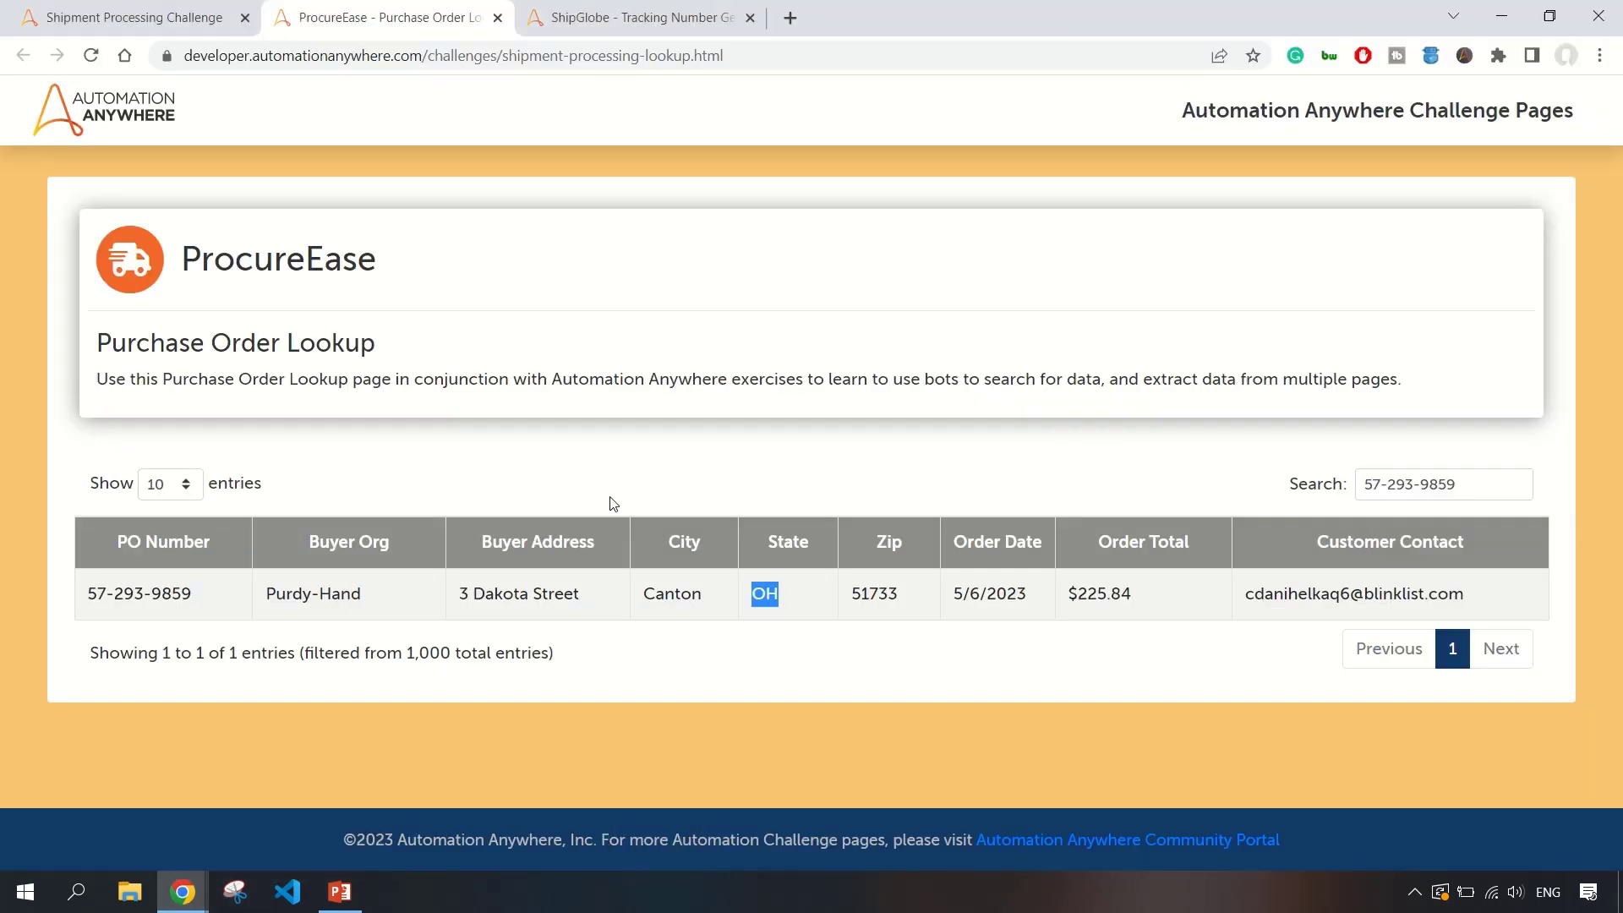
{"action": "left_click", "coordinate": [590, 26]}
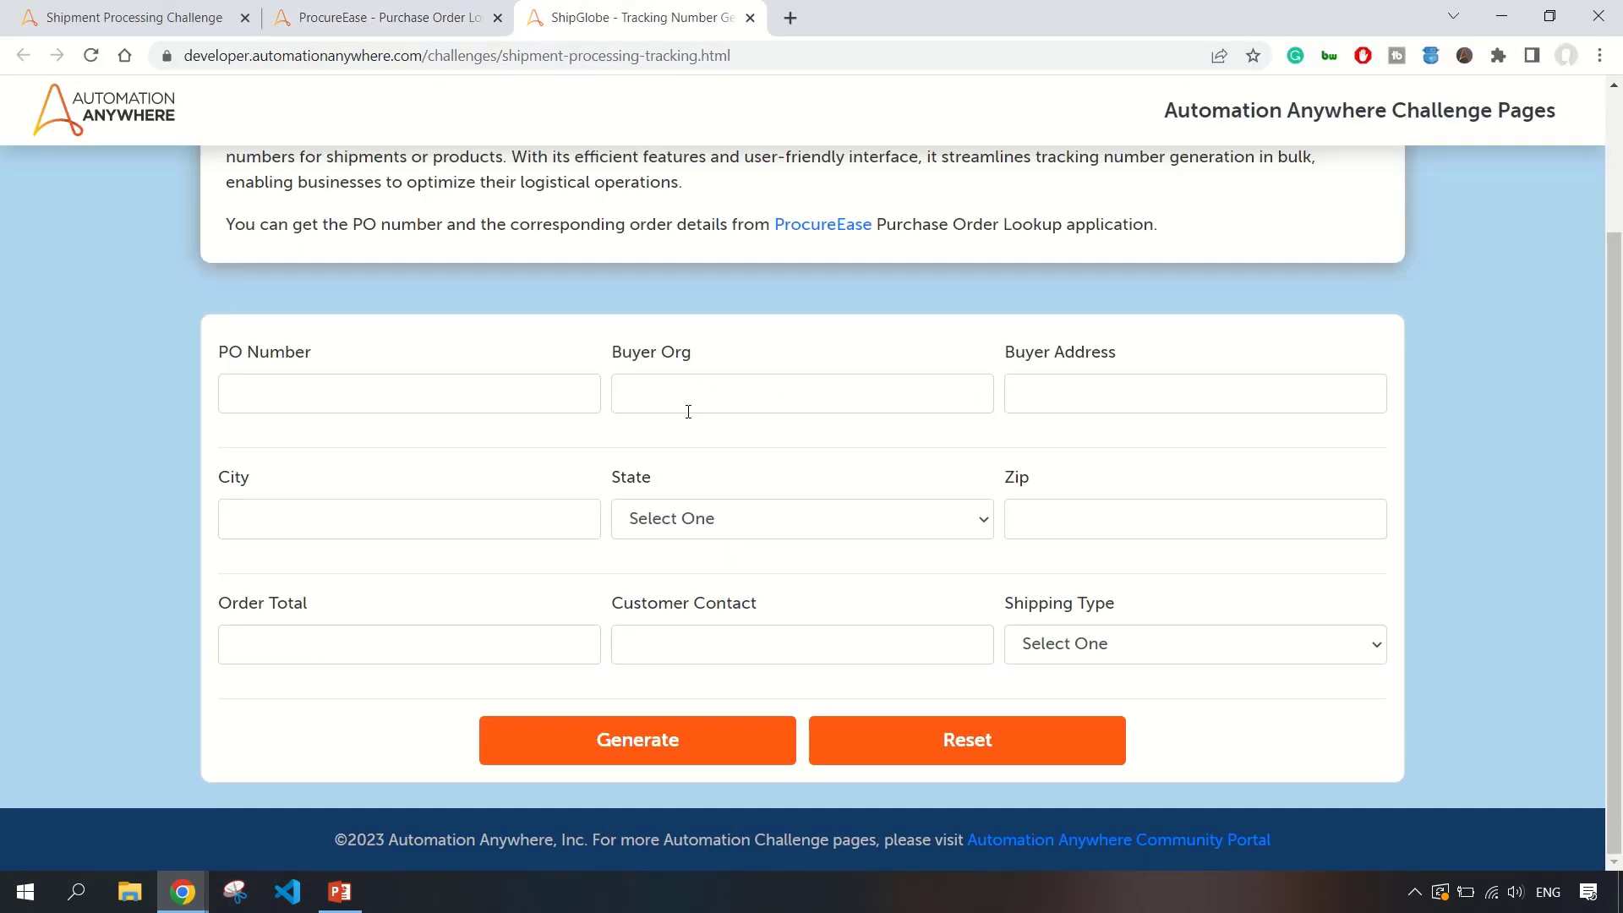
{"action": "left_click", "coordinate": [743, 533]}
{"action": "scroll", "coordinate": [713, 464], "scroll_direction": "down", "scroll_amount": 1}
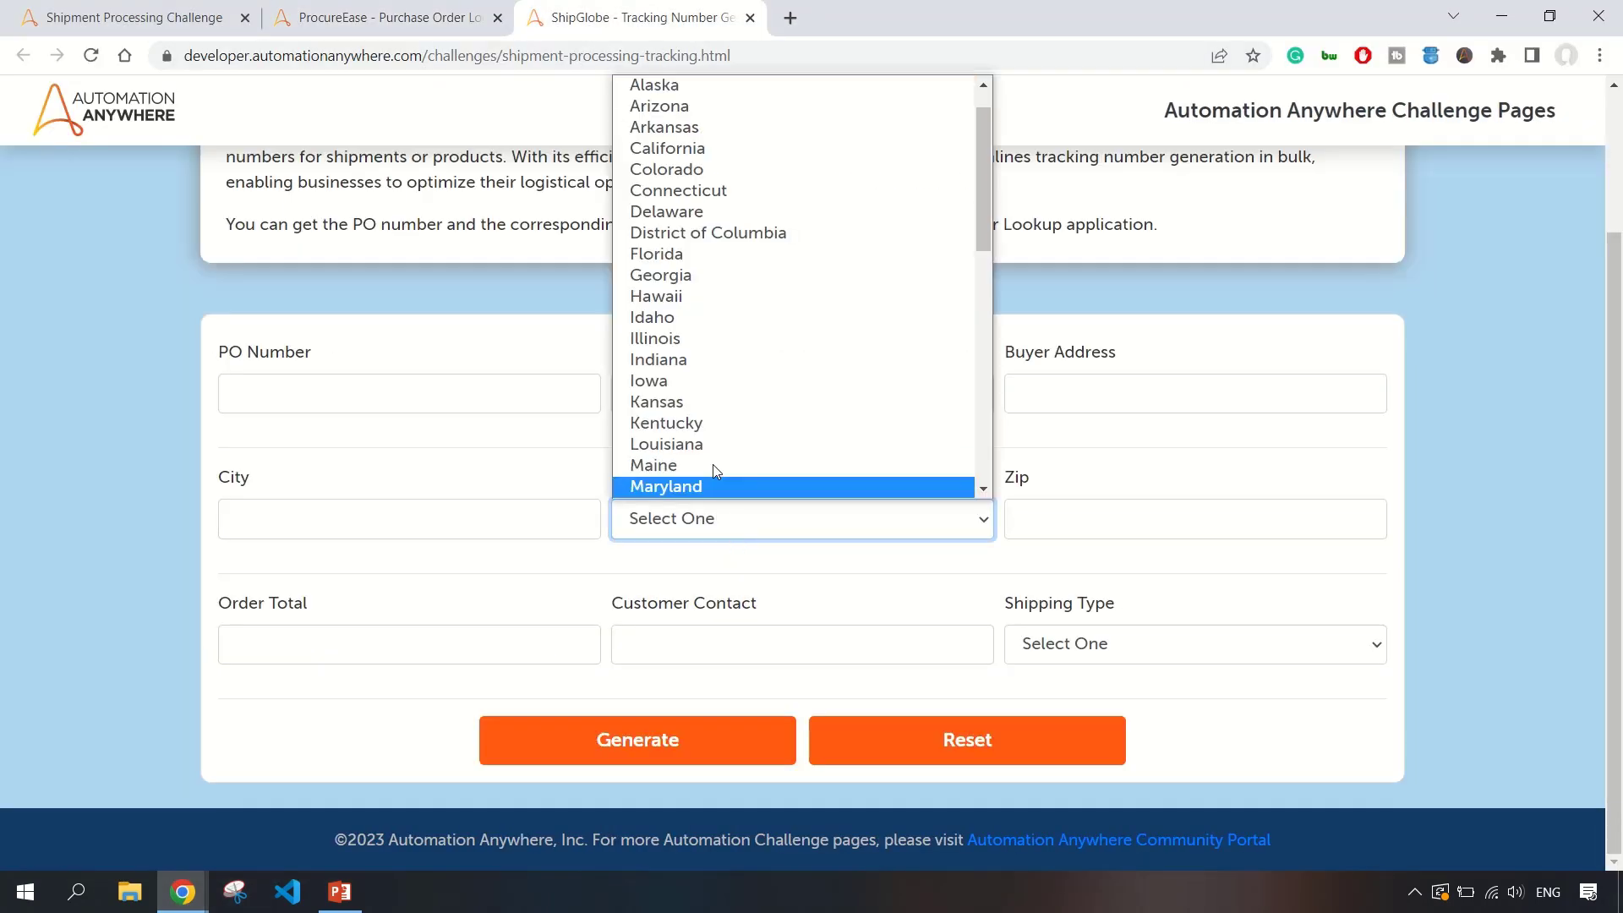
{"action": "scroll", "coordinate": [714, 296], "scroll_direction": "down", "scroll_amount": 5}
{"action": "left_click", "coordinate": [682, 382]}
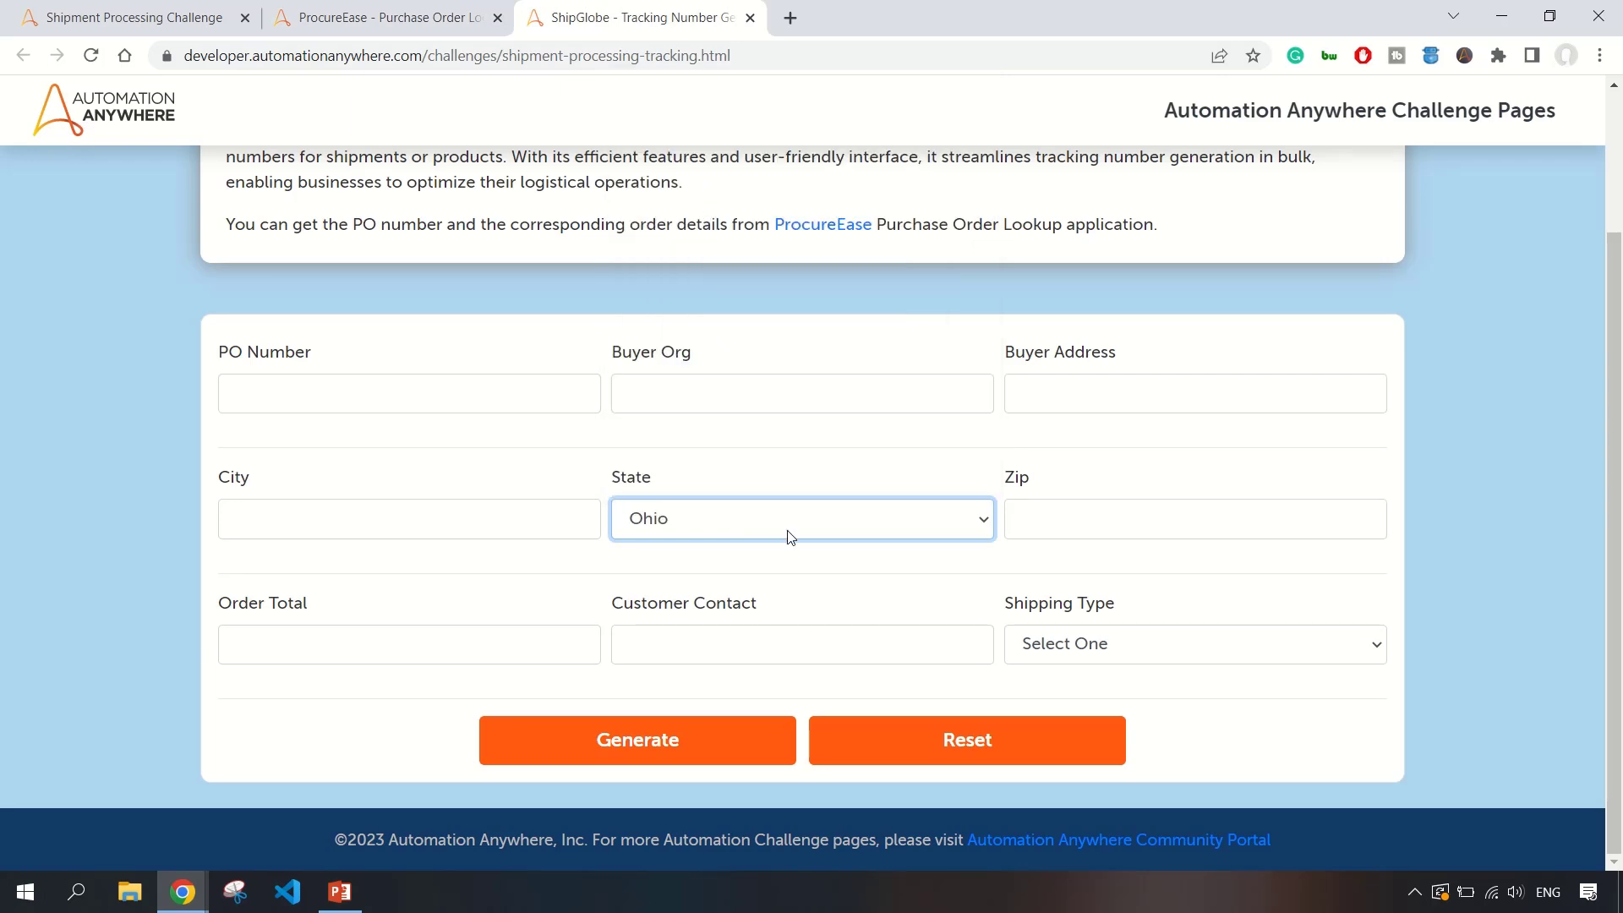
Inspect the bot's capture that sets $TableRow[5]$ in the Zip textbox, and compare the captures around it with the ShipGlobe form.
{"action": "key", "text": "alt+Tab"}
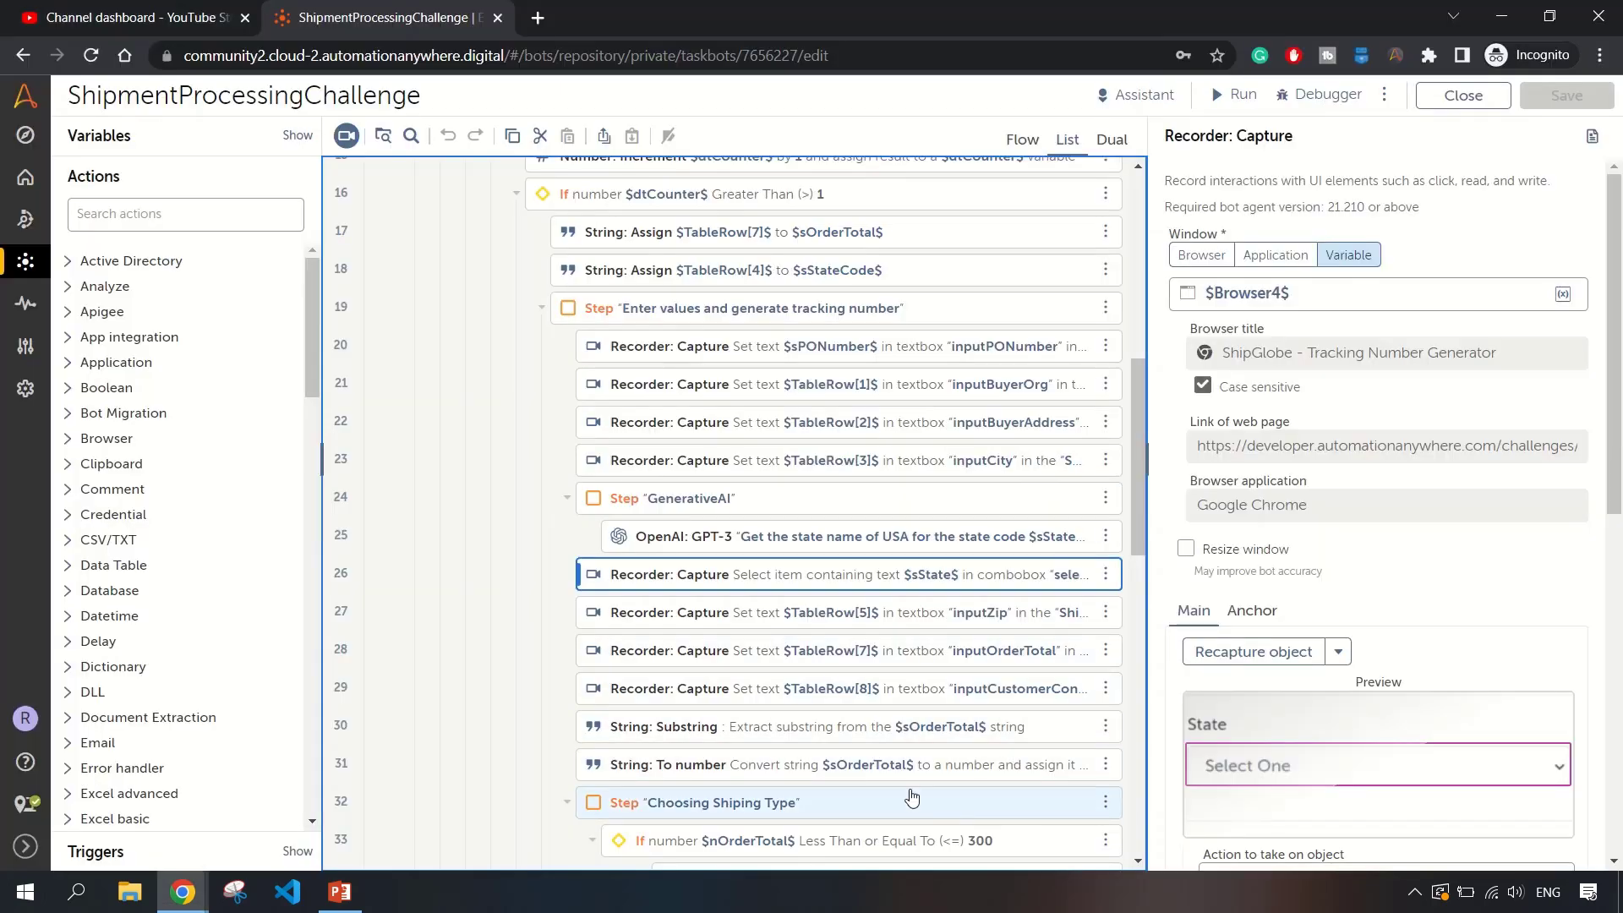
{"action": "scroll", "coordinate": [832, 413], "scroll_direction": "down", "scroll_amount": 3}
{"action": "left_click", "coordinate": [831, 413]}
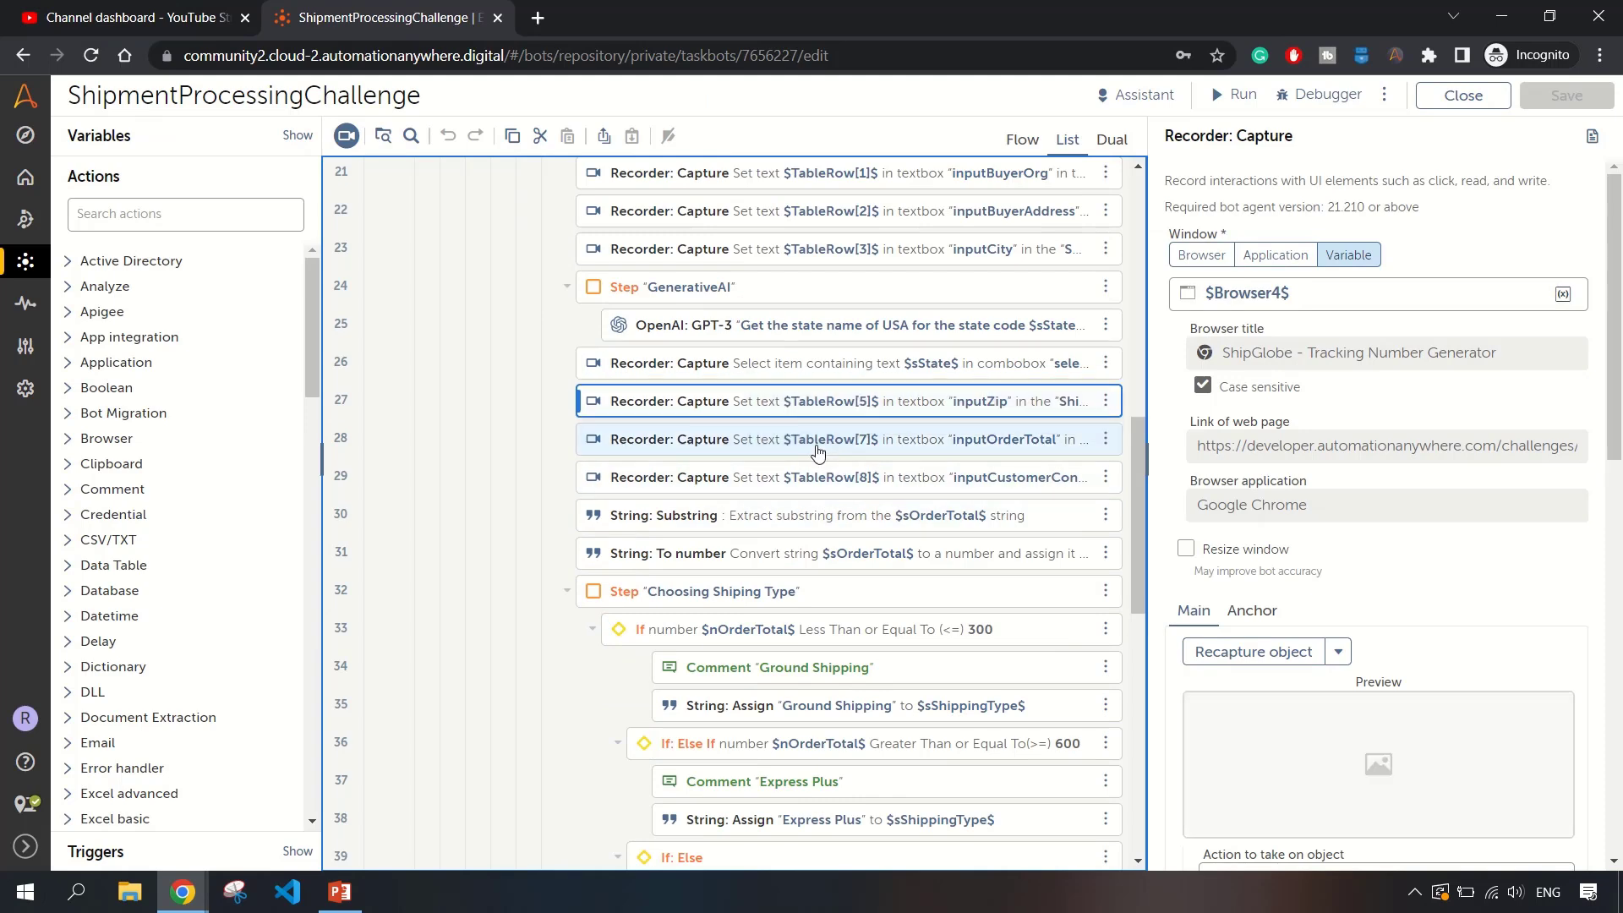
{"action": "key", "text": "alt+Tab"}
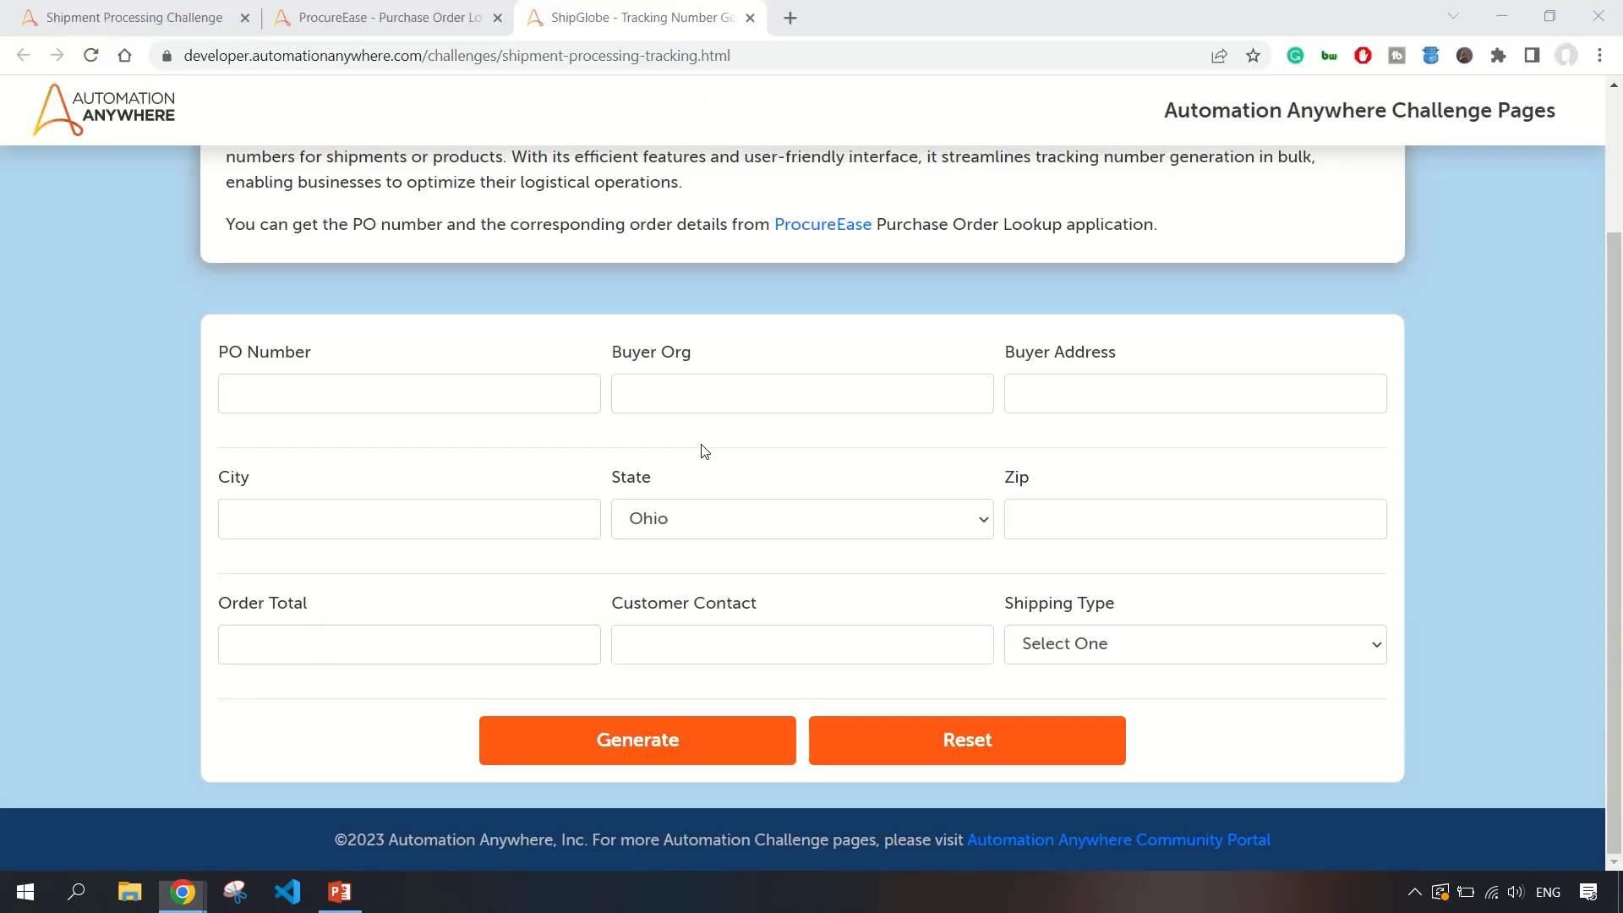
{"action": "key", "text": "alt+Tab"}
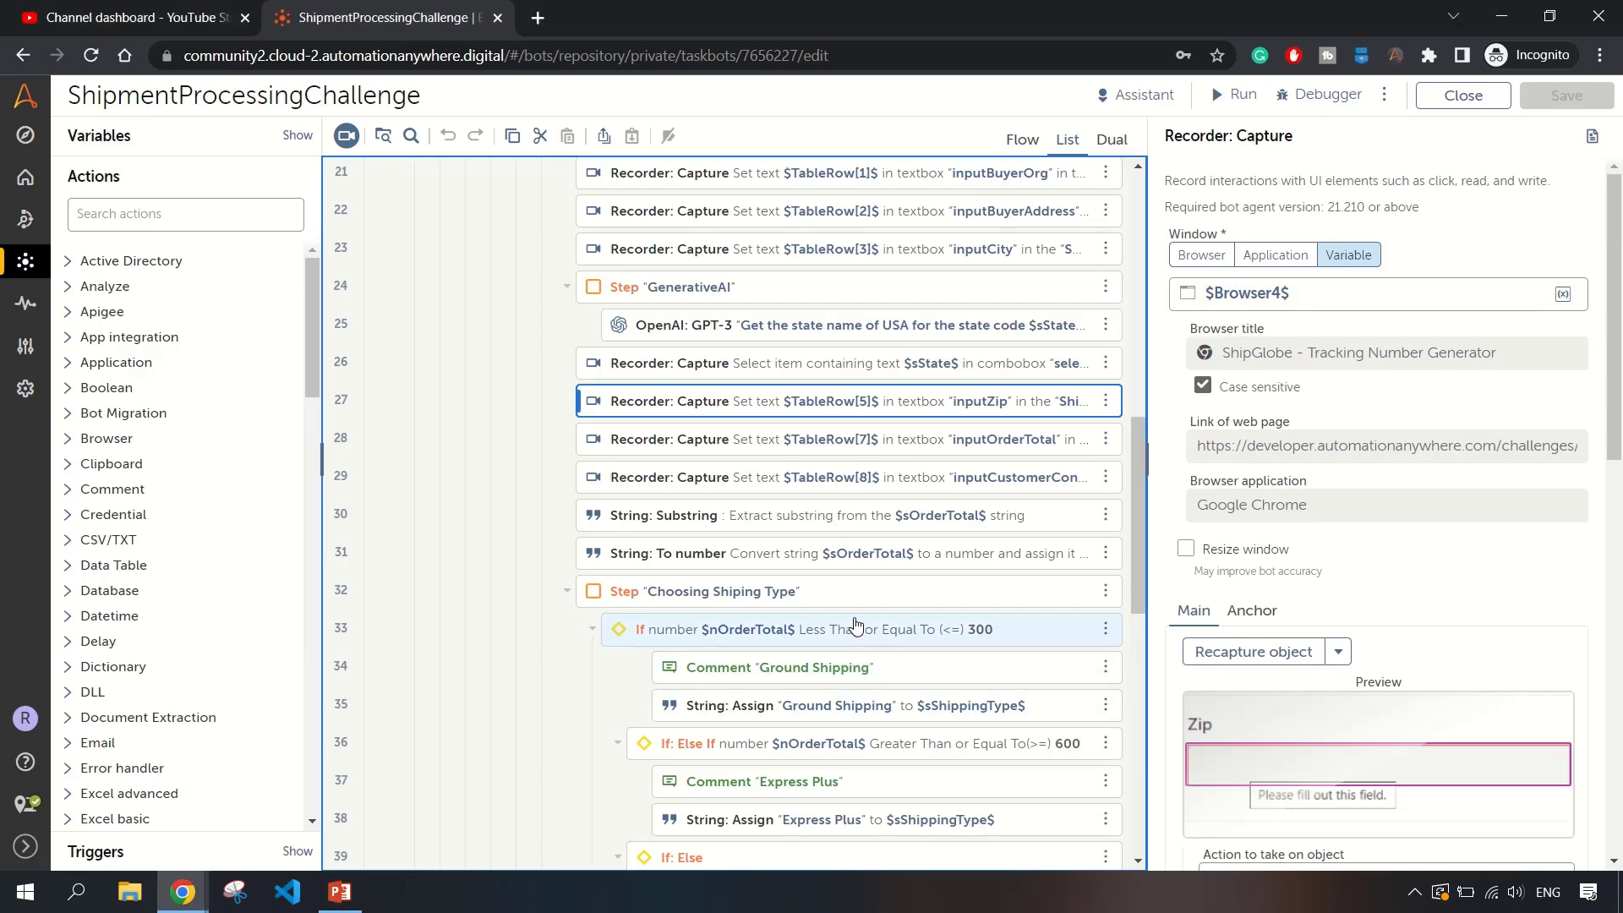
Correct the step title to "Choosing Shipping Type" and inspect its $nOrderTotal$ conditions that assign $sShippingType$.
{"action": "scroll", "coordinate": [837, 592], "scroll_direction": "down", "scroll_amount": 3}
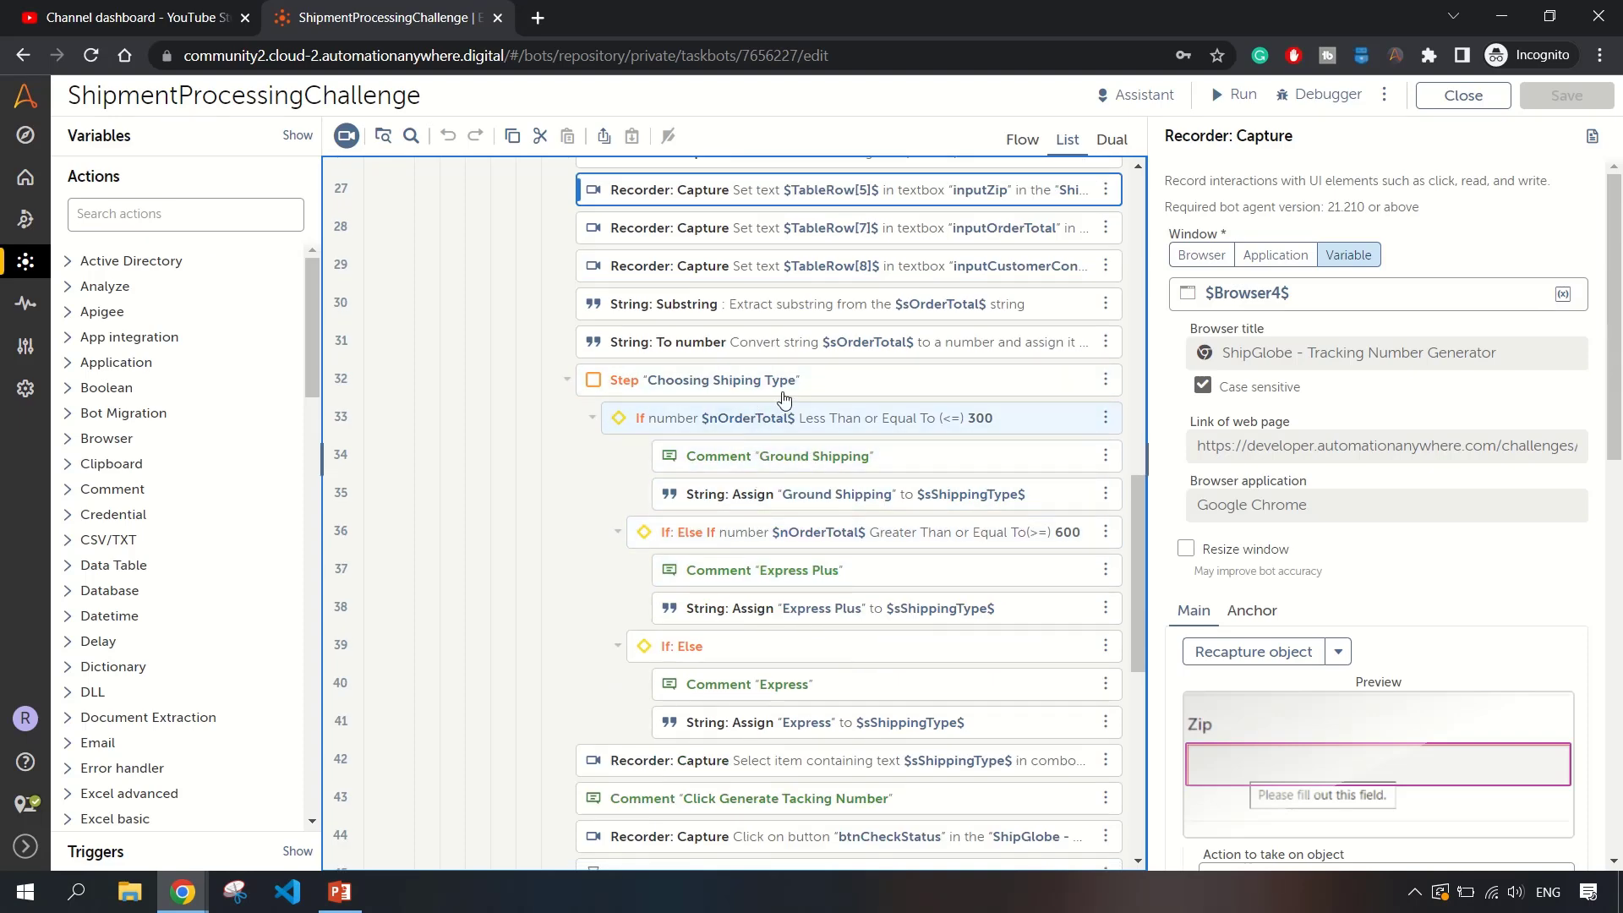
{"action": "left_click", "coordinate": [854, 418]}
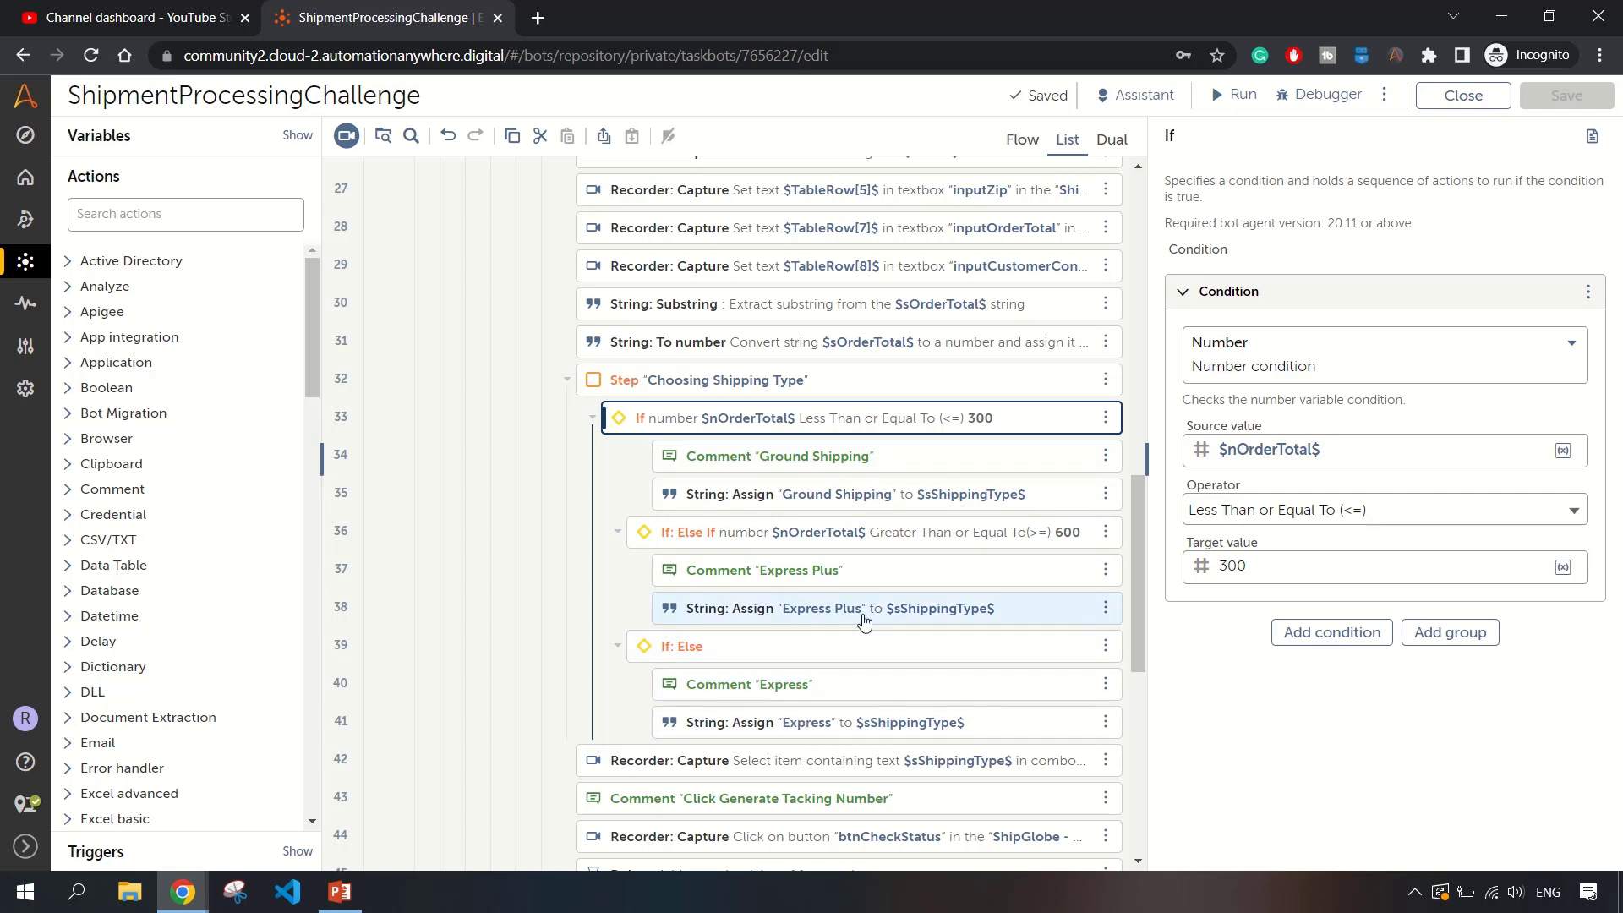
{"action": "scroll", "coordinate": [772, 725], "scroll_direction": "down", "scroll_amount": 3}
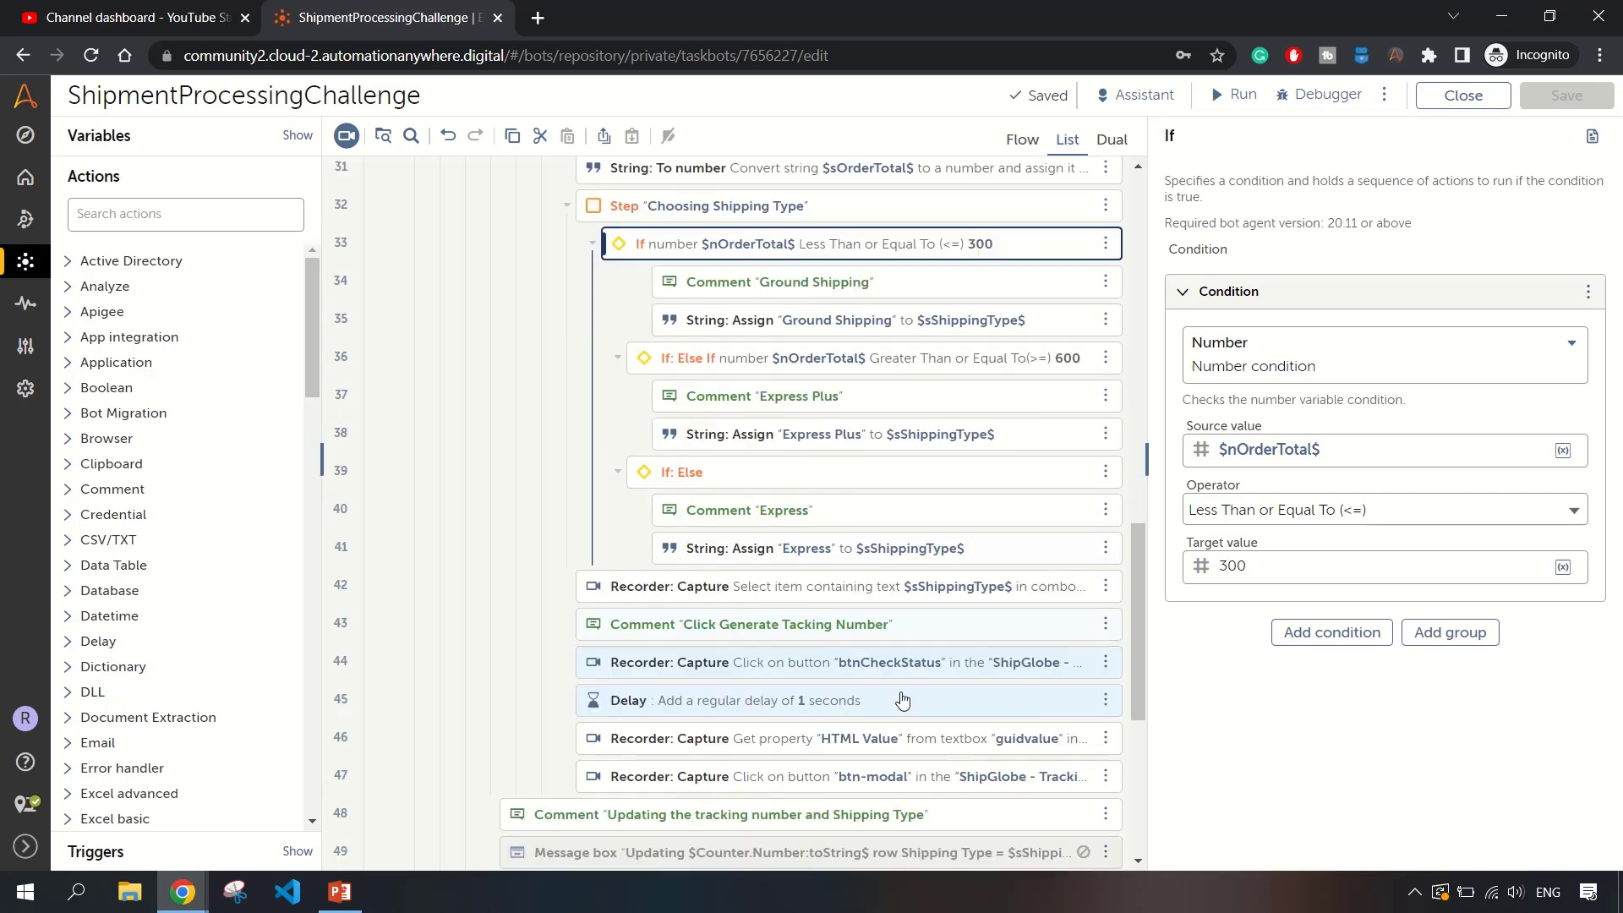
Inspect the capture that selects $sShippingType$, and compare it with the Shipping Type options on the ShipGlobe form.
{"action": "scroll", "coordinate": [755, 602], "scroll_direction": "up", "scroll_amount": 2}
{"action": "left_click", "coordinate": [752, 656]}
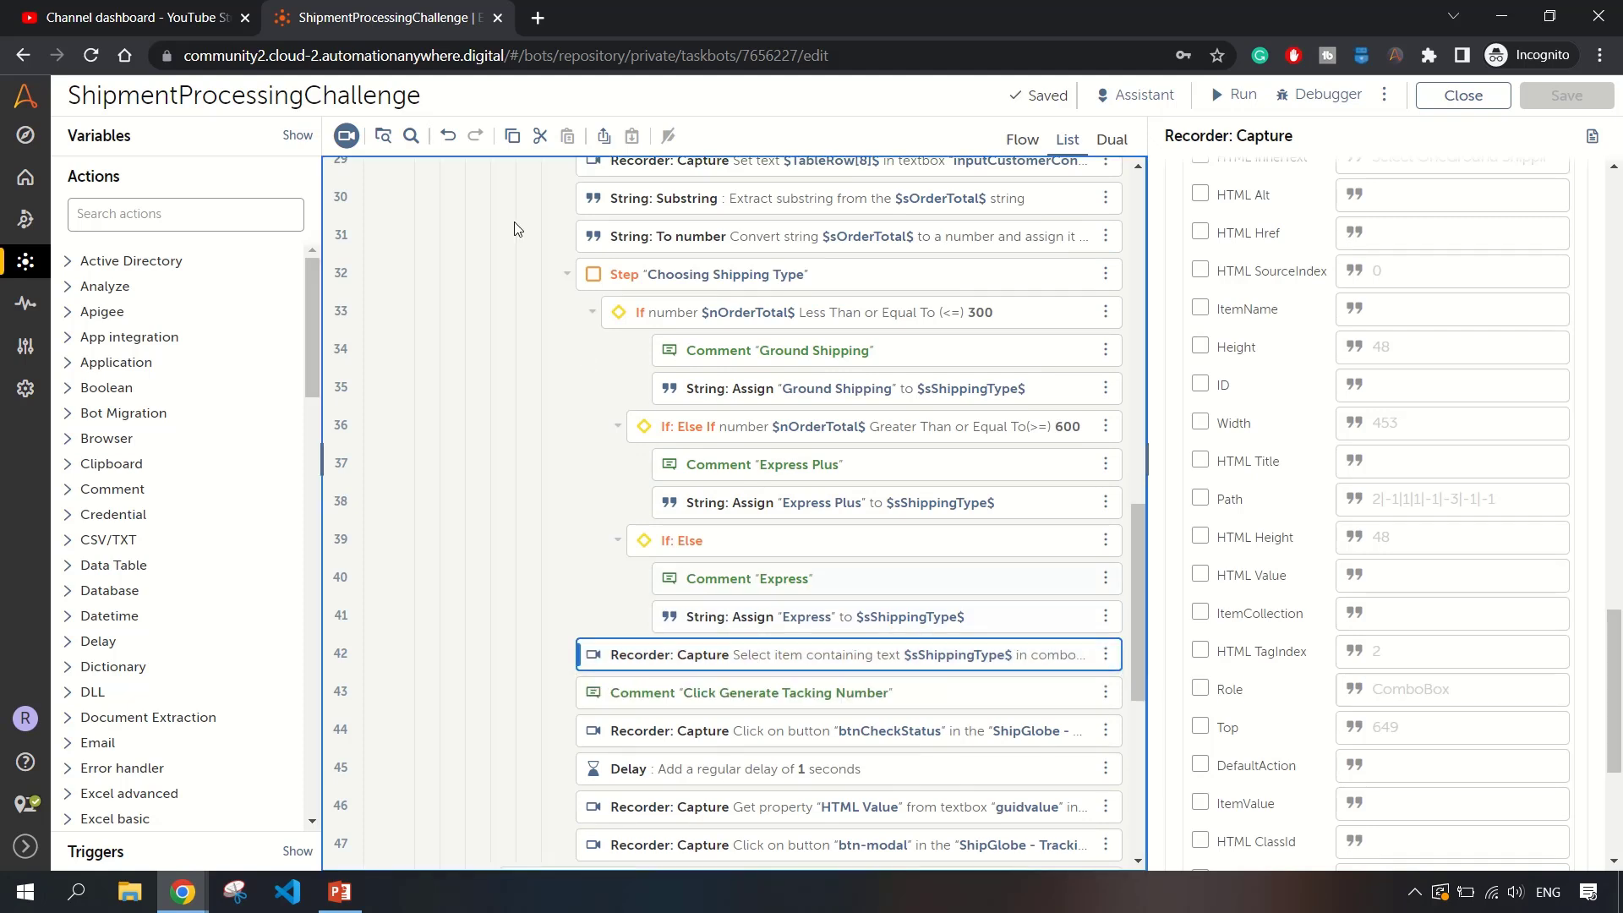
{"action": "key", "text": "alt+Tab"}
{"action": "scroll", "coordinate": [1074, 702], "scroll_direction": "down", "scroll_amount": 2}
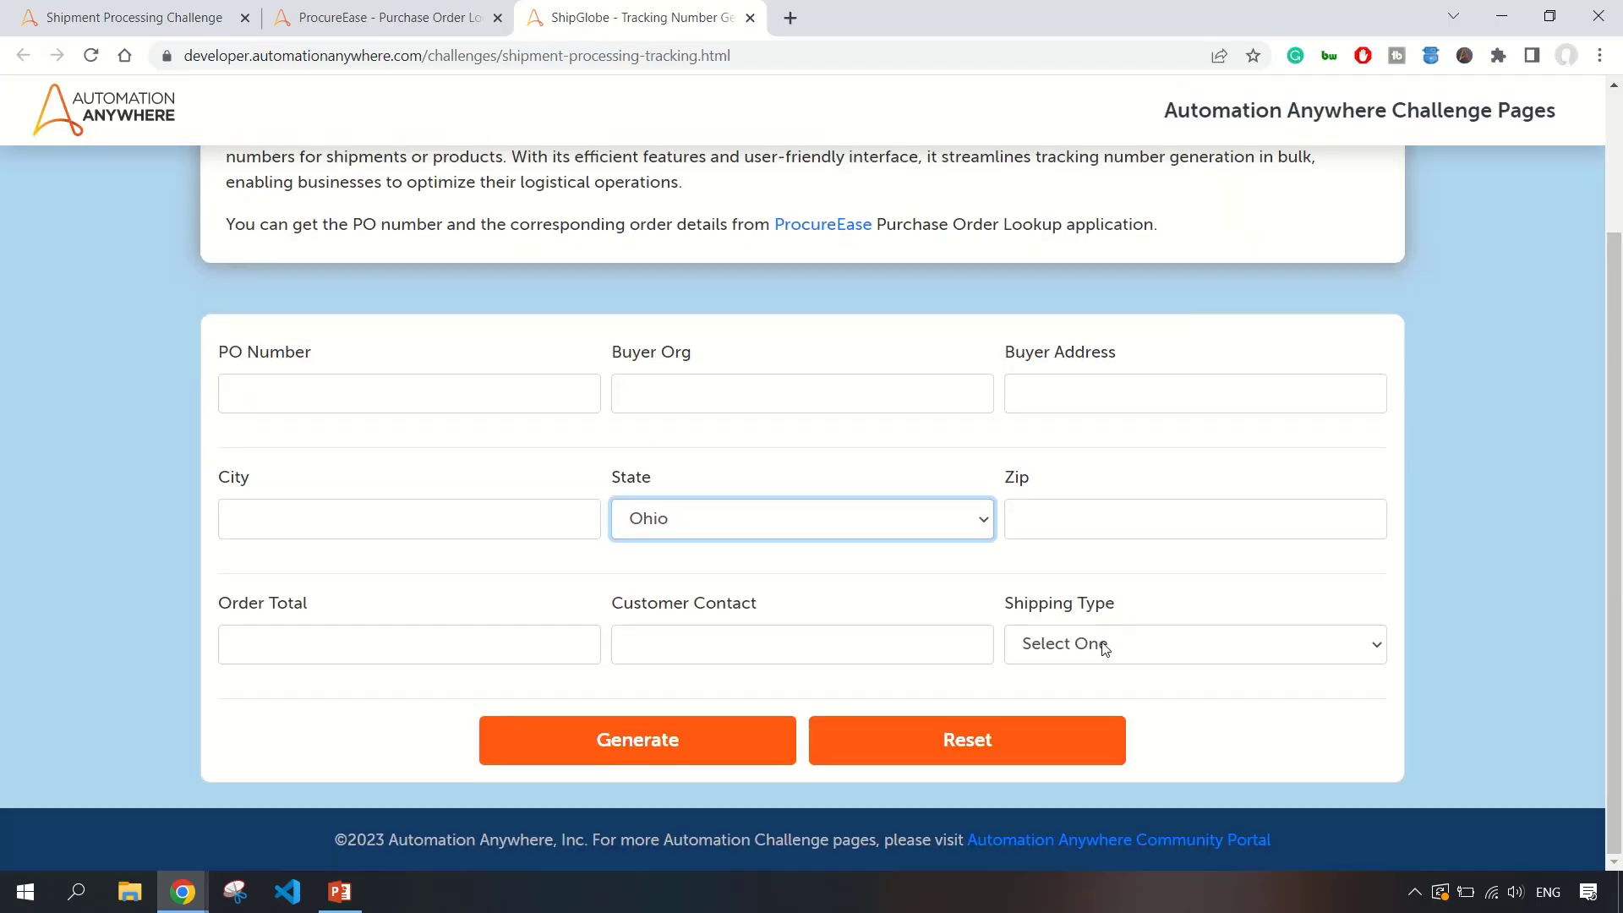
{"action": "left_click", "coordinate": [1118, 647]}
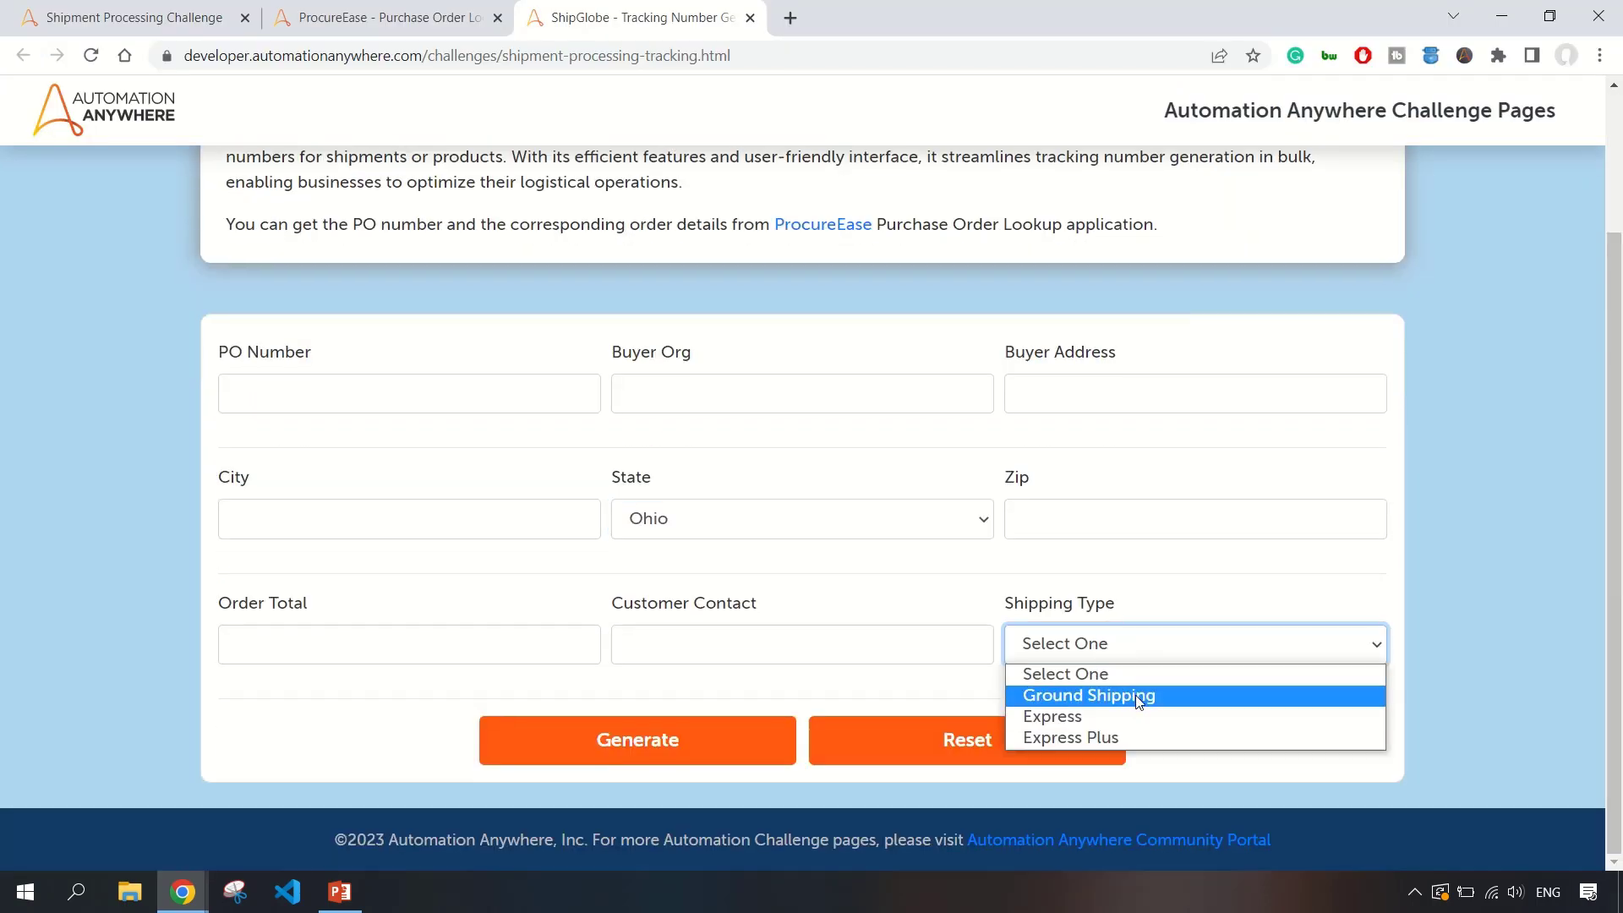
{"action": "left_click", "coordinate": [370, 634]}
{"action": "key", "text": "alt+Tab"}
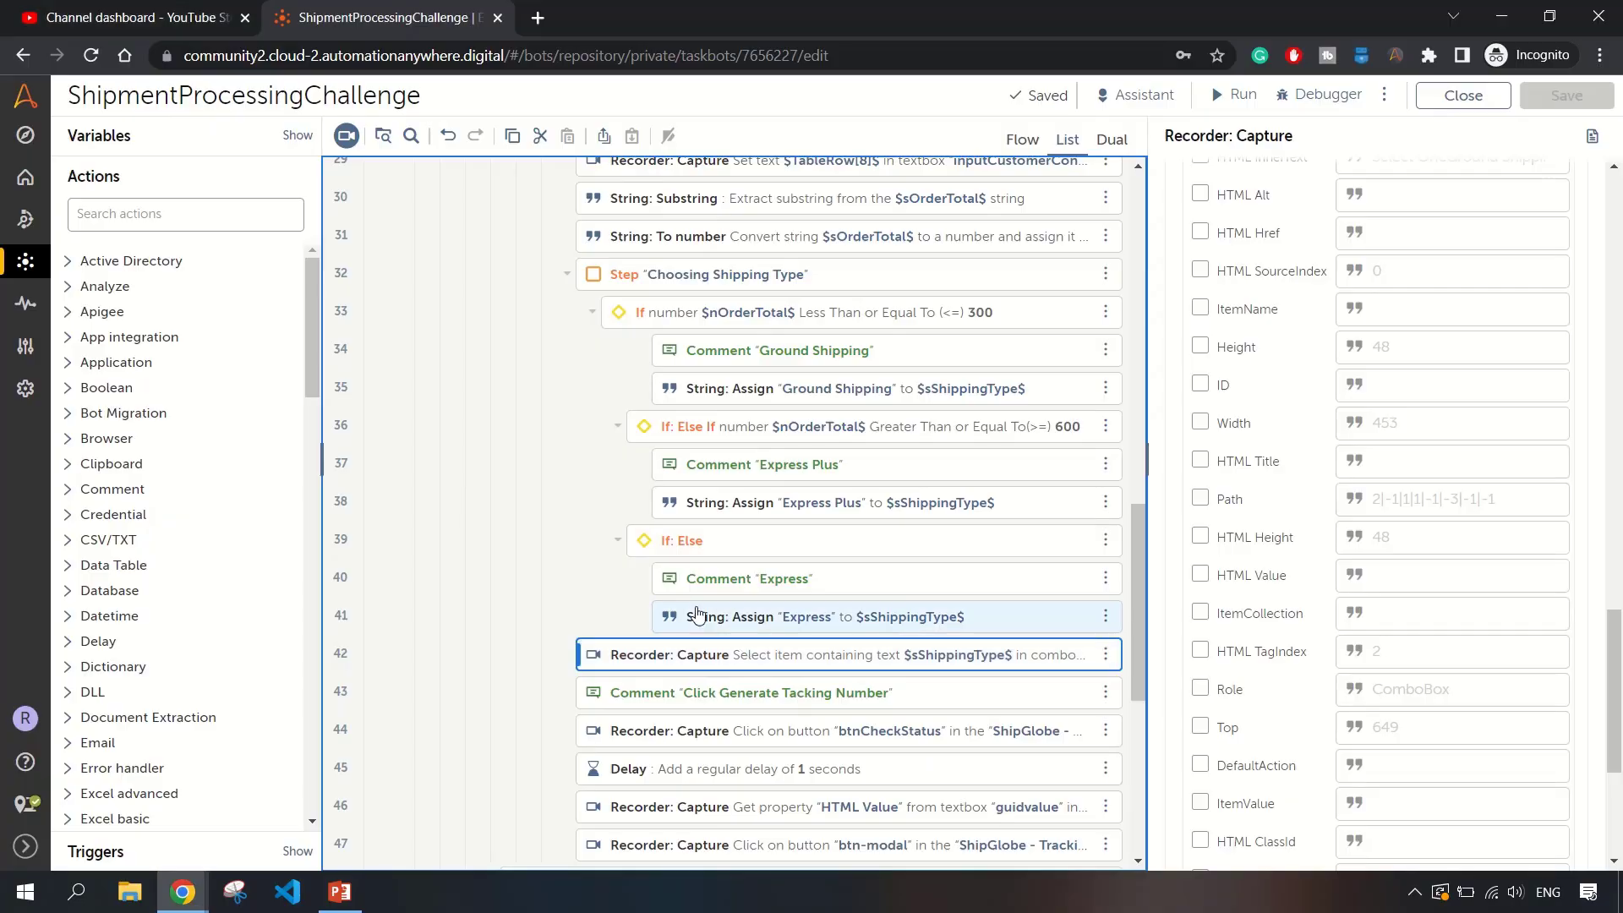
Correct the comment to "Click Generate Tracking Number" and inspect the capture that clicks btnCheckStatus in ShipGlobe.
{"action": "scroll", "coordinate": [790, 533], "scroll_direction": "down", "scroll_amount": 3}
{"action": "left_click", "coordinate": [783, 512]}
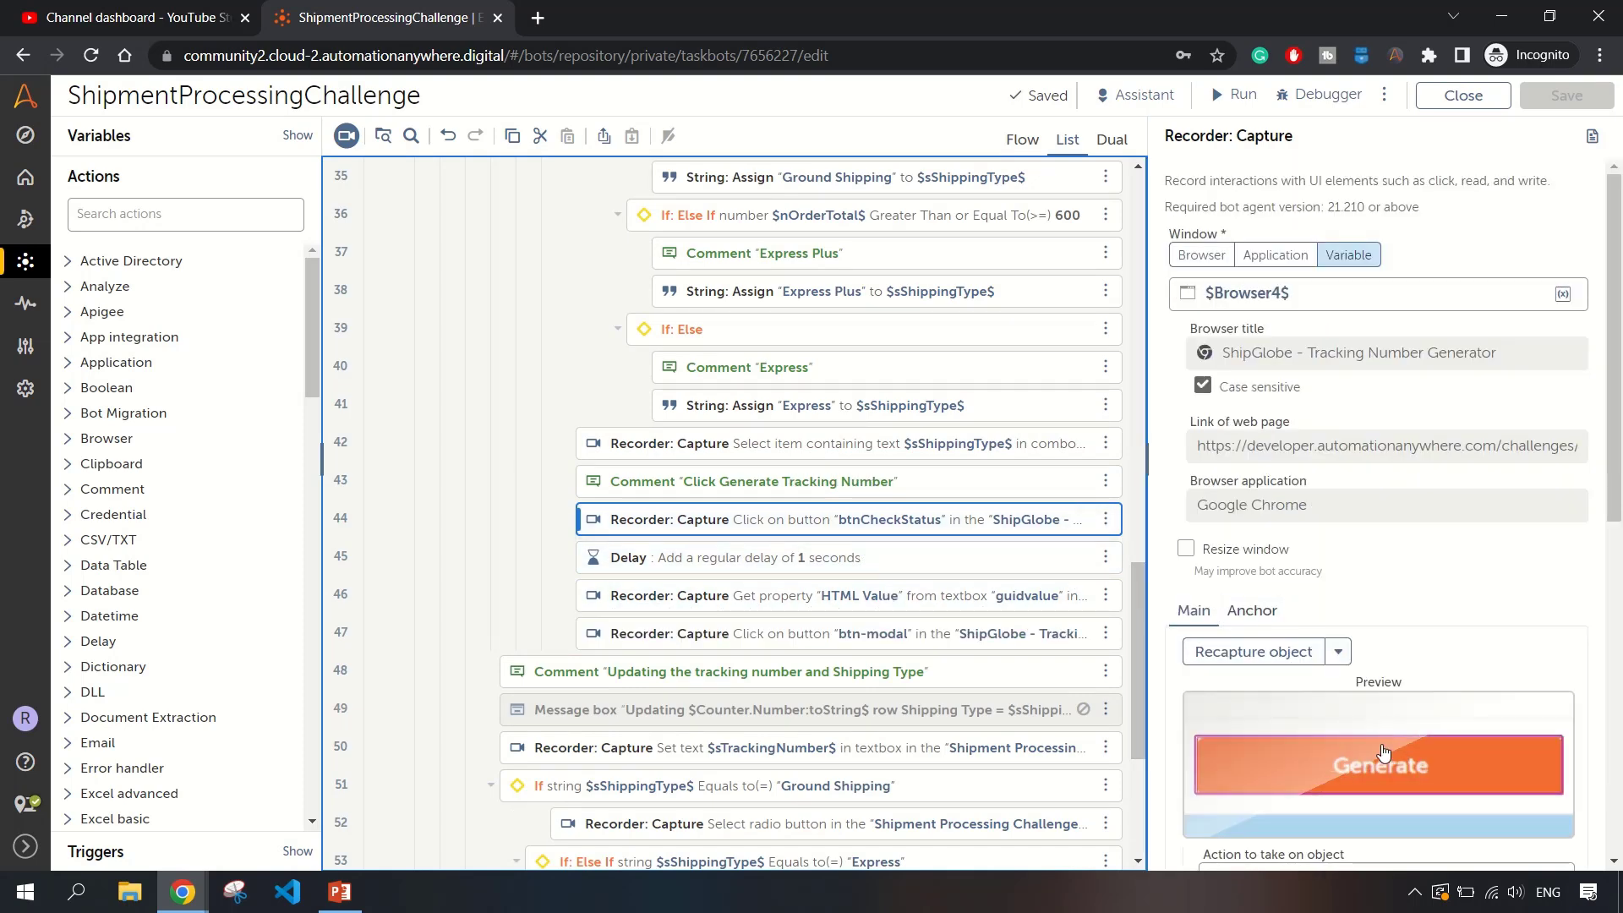
{"action": "scroll", "coordinate": [1359, 706], "scroll_direction": "down", "scroll_amount": 3}
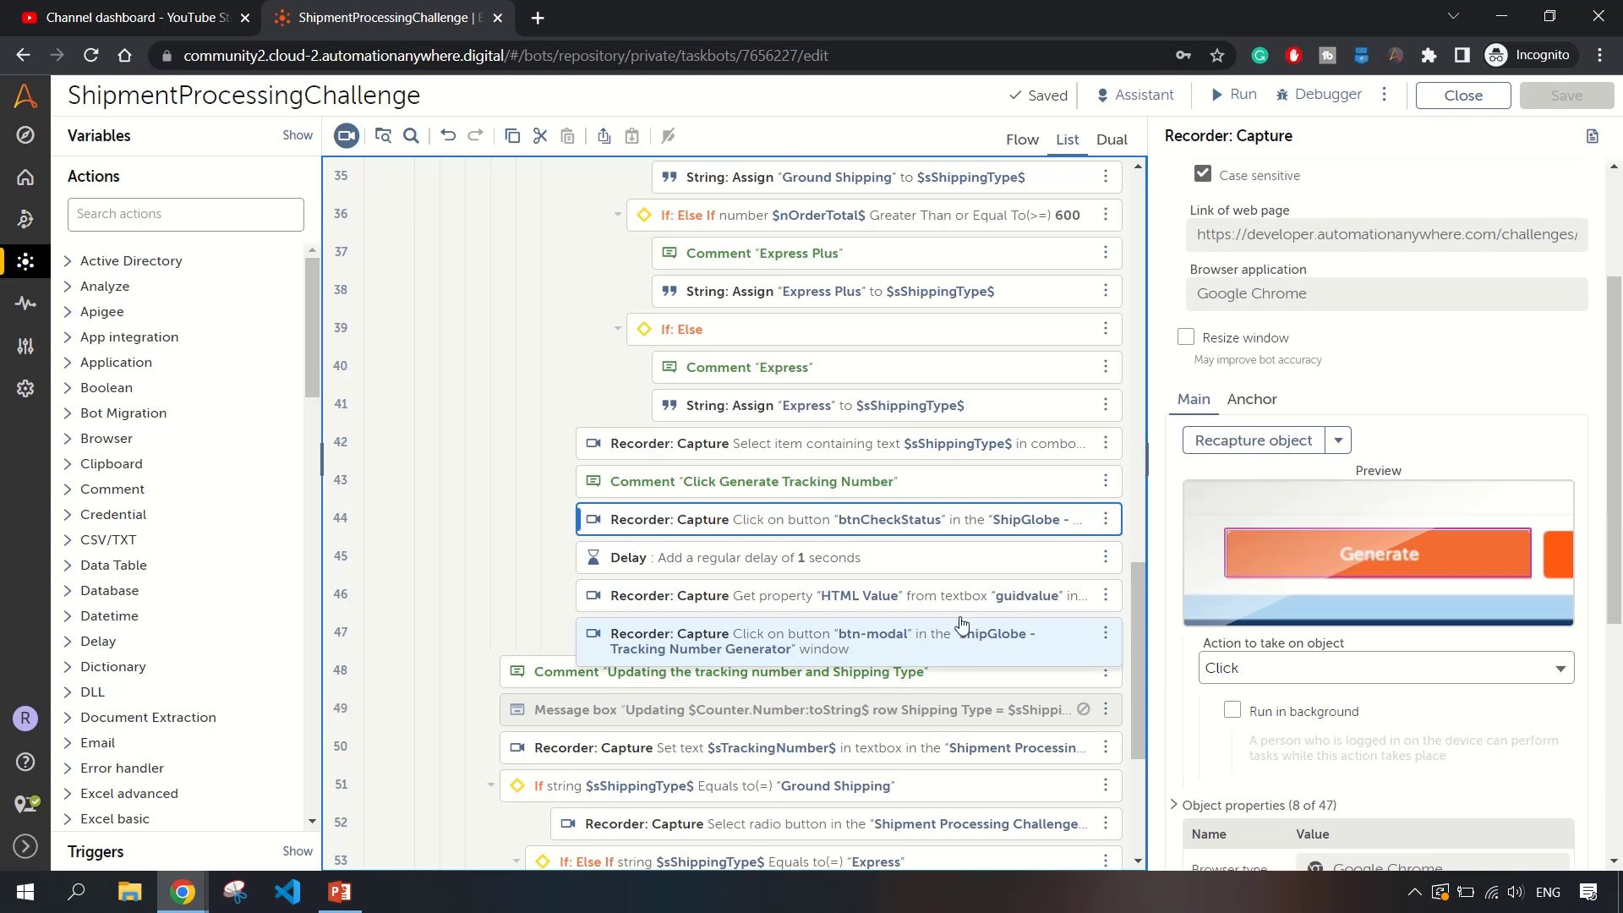
Inspect the capture that gets HTML Value from the guidvalue textbox, and locate the first Tracking Number field on the challenge page.
{"action": "left_click", "coordinate": [814, 622]}
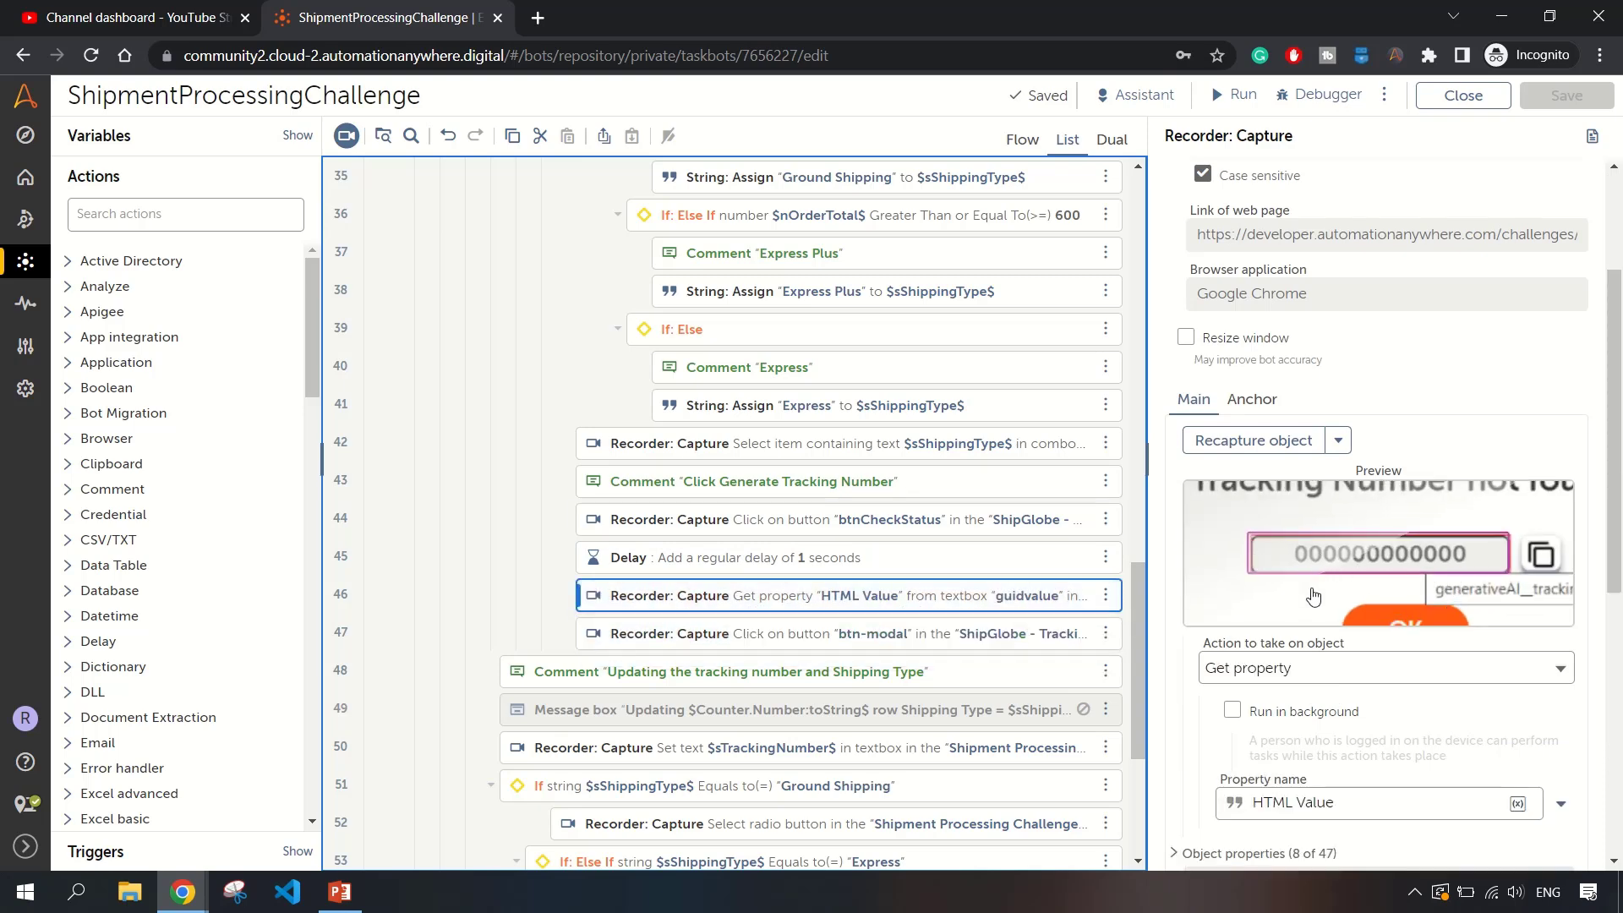
{"action": "scroll", "coordinate": [1312, 597], "scroll_direction": "up", "scroll_amount": 1}
{"action": "scroll", "coordinate": [908, 531], "scroll_direction": "down", "scroll_amount": 1}
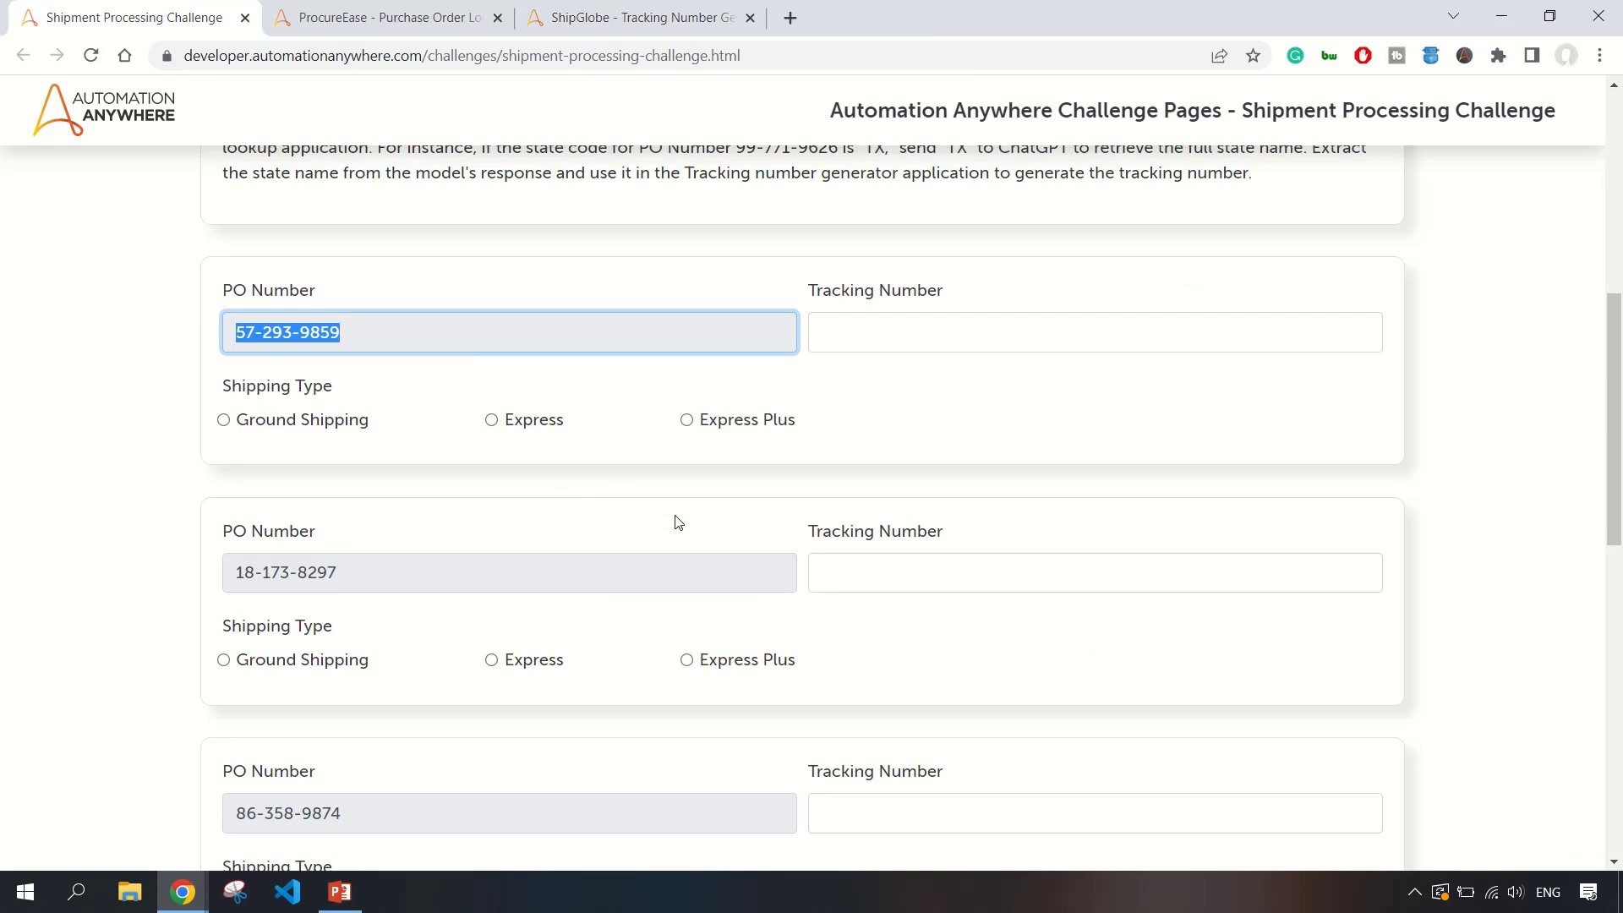
{"action": "left_click", "coordinate": [875, 337]}
{"action": "scroll", "coordinate": [758, 420], "scroll_direction": "up", "scroll_amount": 1}
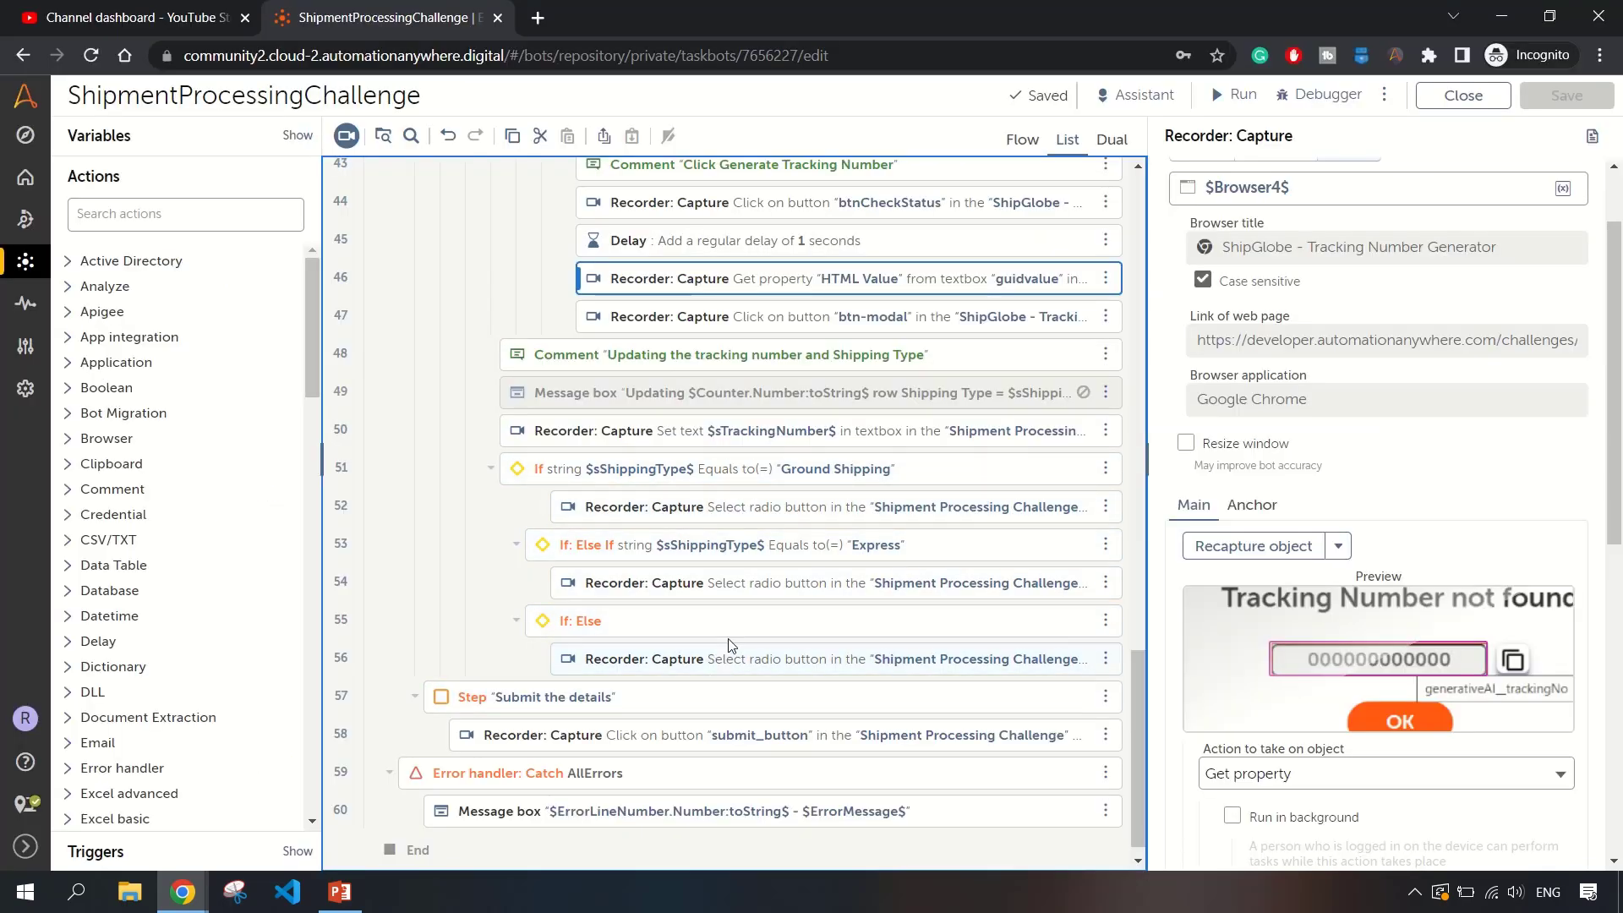
Collapse the $sShippingType$ "Ground Shipping" condition block and open the capture that clicks submit_button.
{"action": "scroll", "coordinate": [710, 562], "scroll_direction": "down", "scroll_amount": 1}
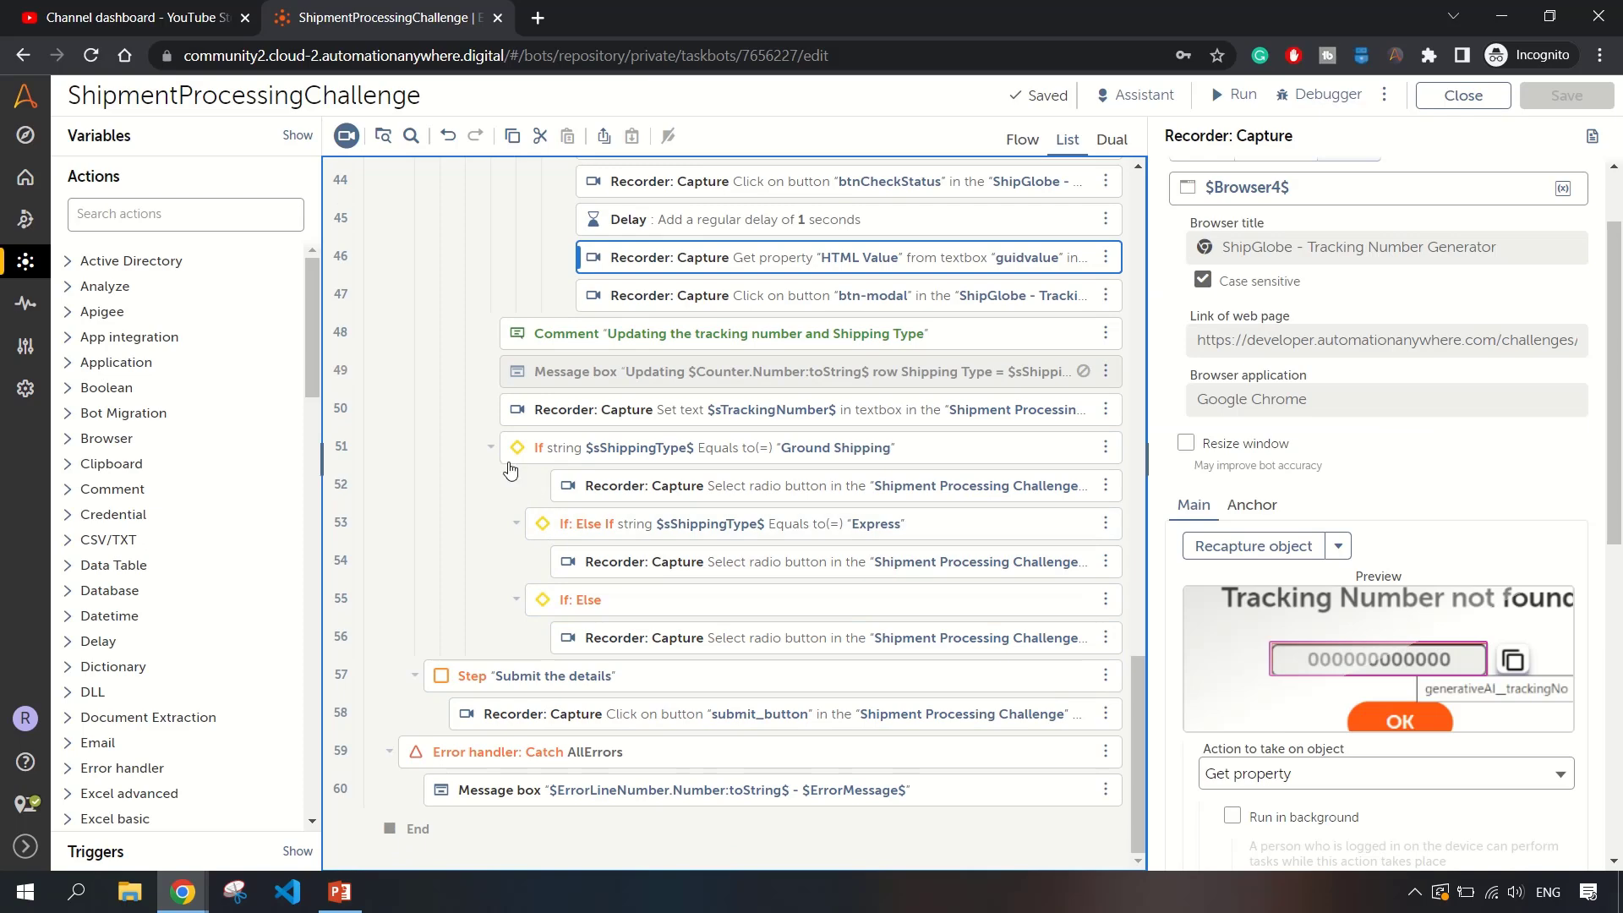
{"action": "left_click", "coordinate": [491, 447]}
{"action": "left_click", "coordinate": [651, 717]}
Switch to the challenge page and review its purchase order entries down to the Submit button.
{"action": "key", "text": "alt+Tab"}
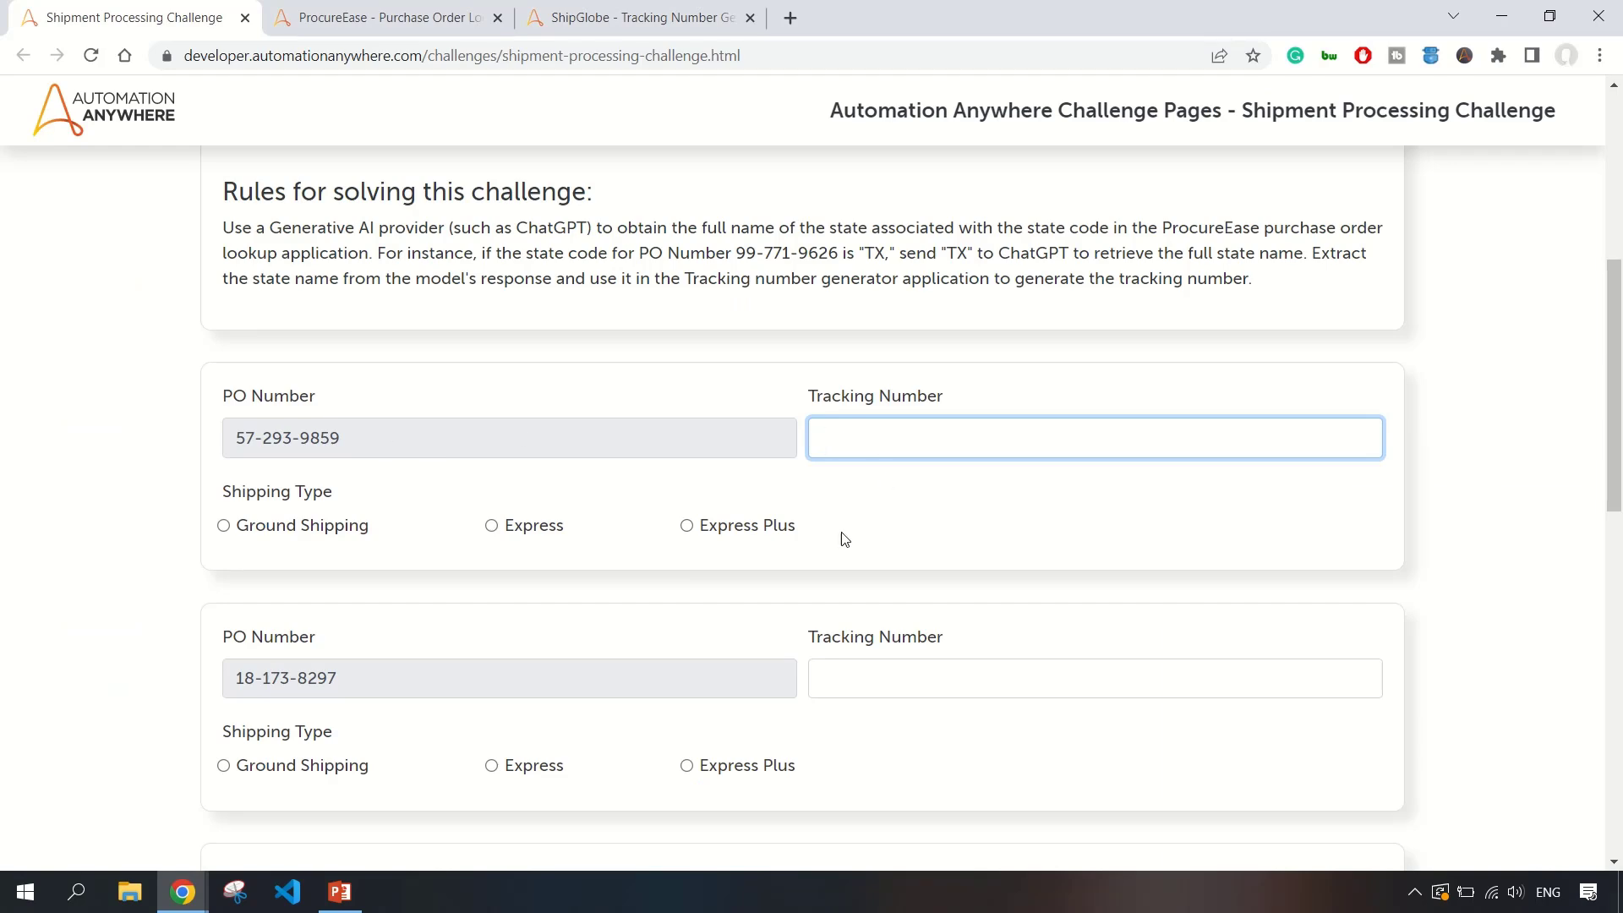
{"action": "scroll", "coordinate": [599, 559], "scroll_direction": "down", "scroll_amount": 10}
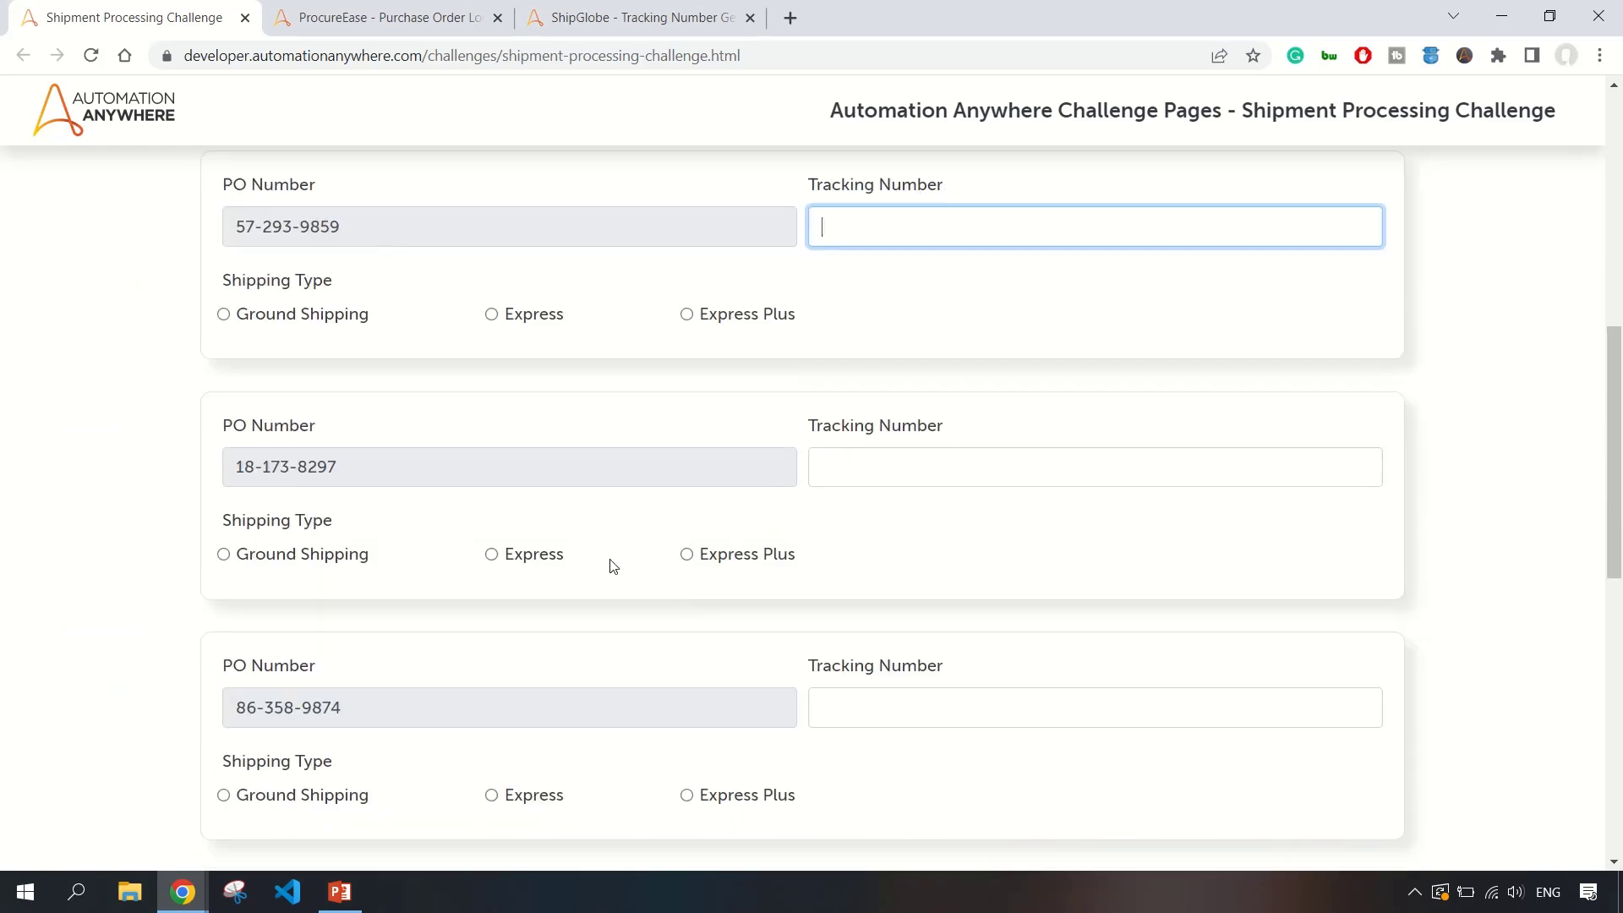
{"action": "scroll", "coordinate": [657, 622], "scroll_direction": "down", "scroll_amount": 2}
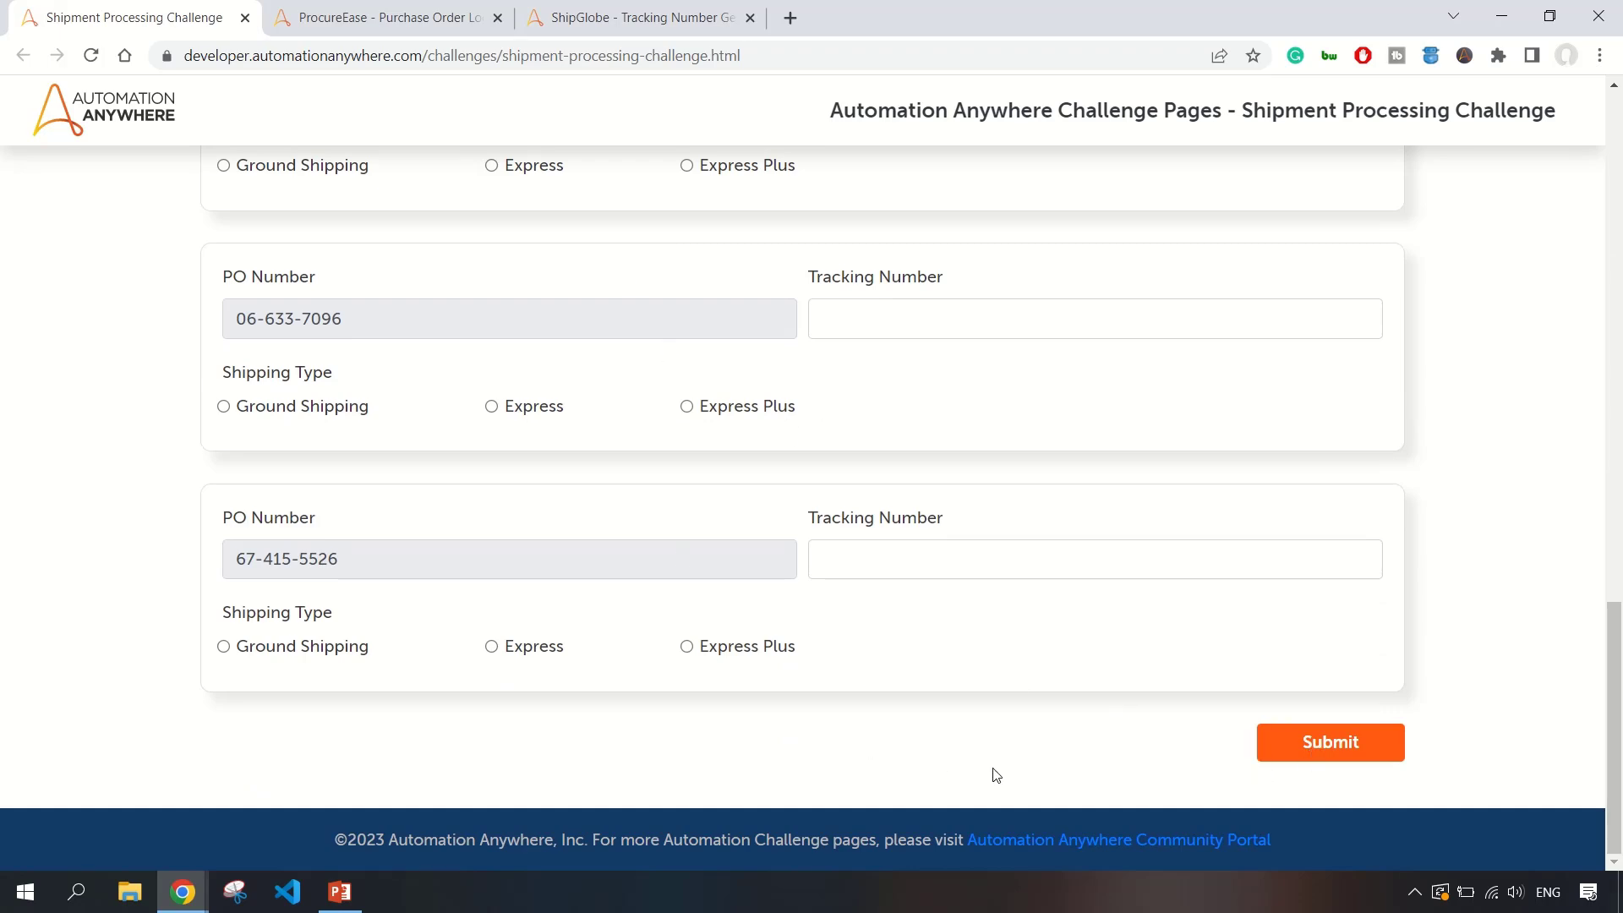
Return to the bot, inspect the If condition comparing $sShippingType$ with Ground Shipping, and review the action list back to its start.
{"action": "key", "text": "alt+Tab"}
{"action": "key", "text": "Up"}
{"action": "key", "text": "Up"}
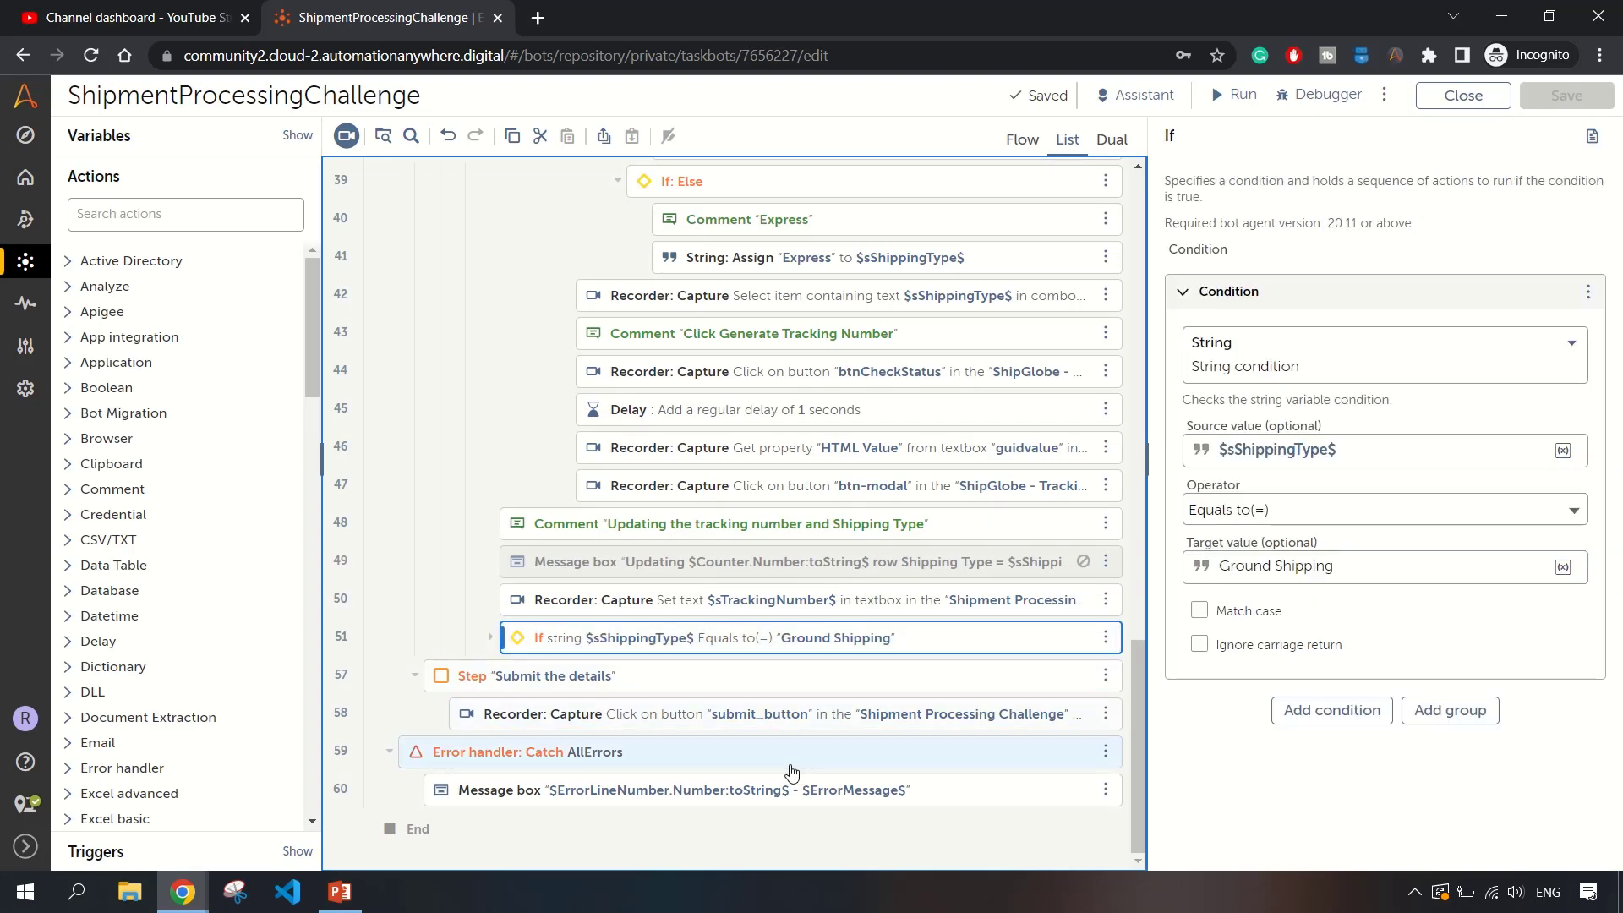
{"action": "scroll", "coordinate": [778, 727], "scroll_direction": "up", "scroll_amount": 9}
{"action": "scroll", "coordinate": [776, 695], "scroll_direction": "up", "scroll_amount": 10}
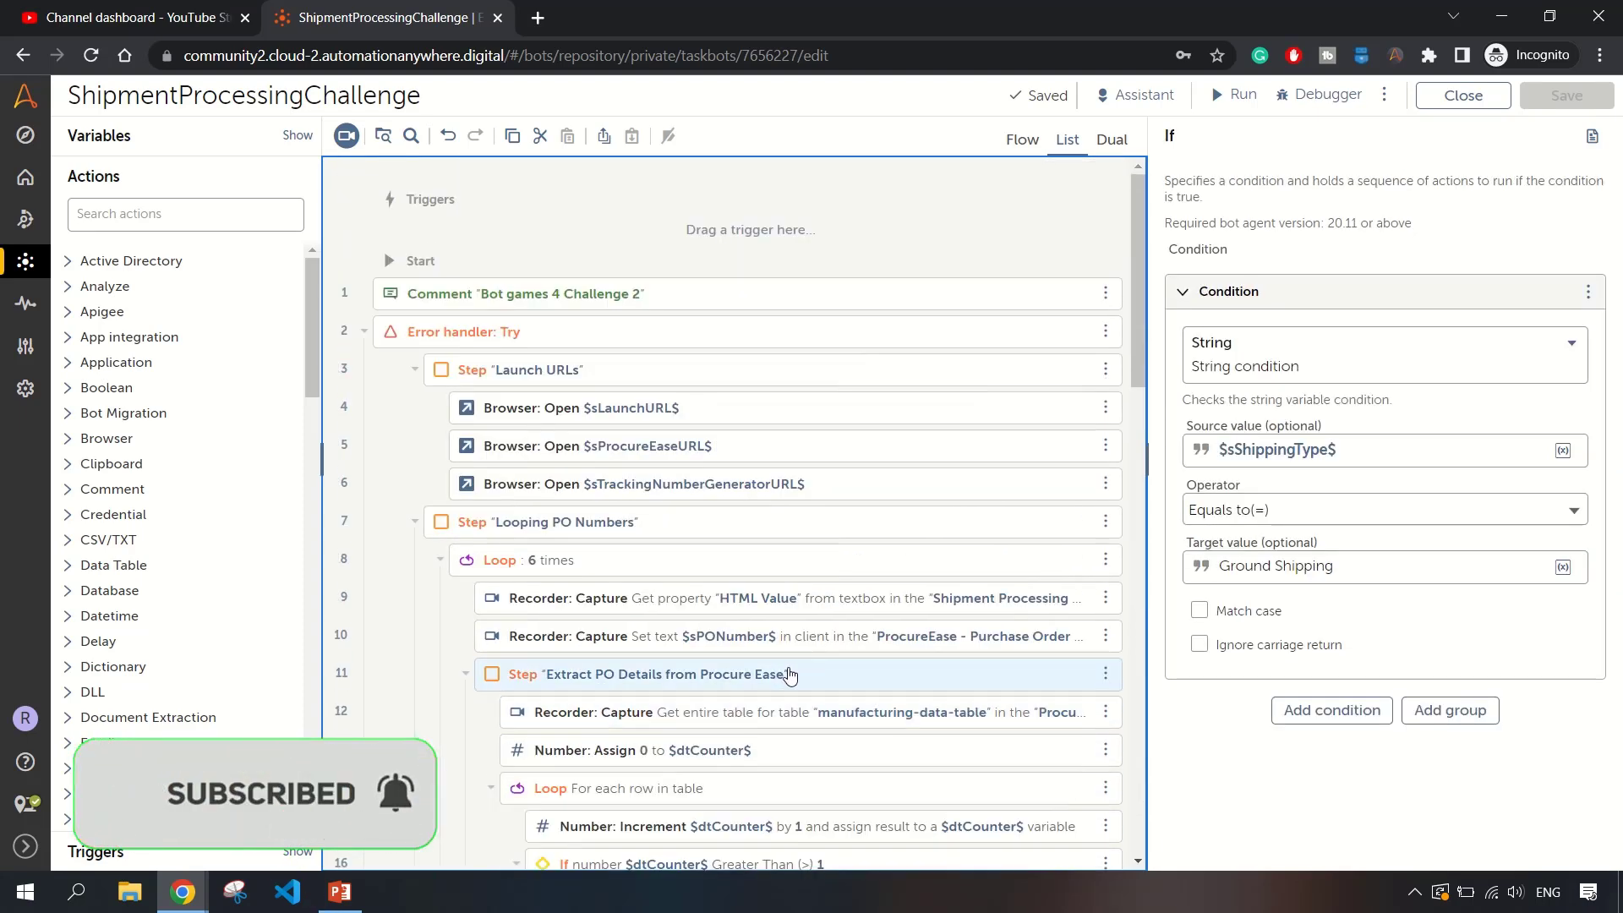